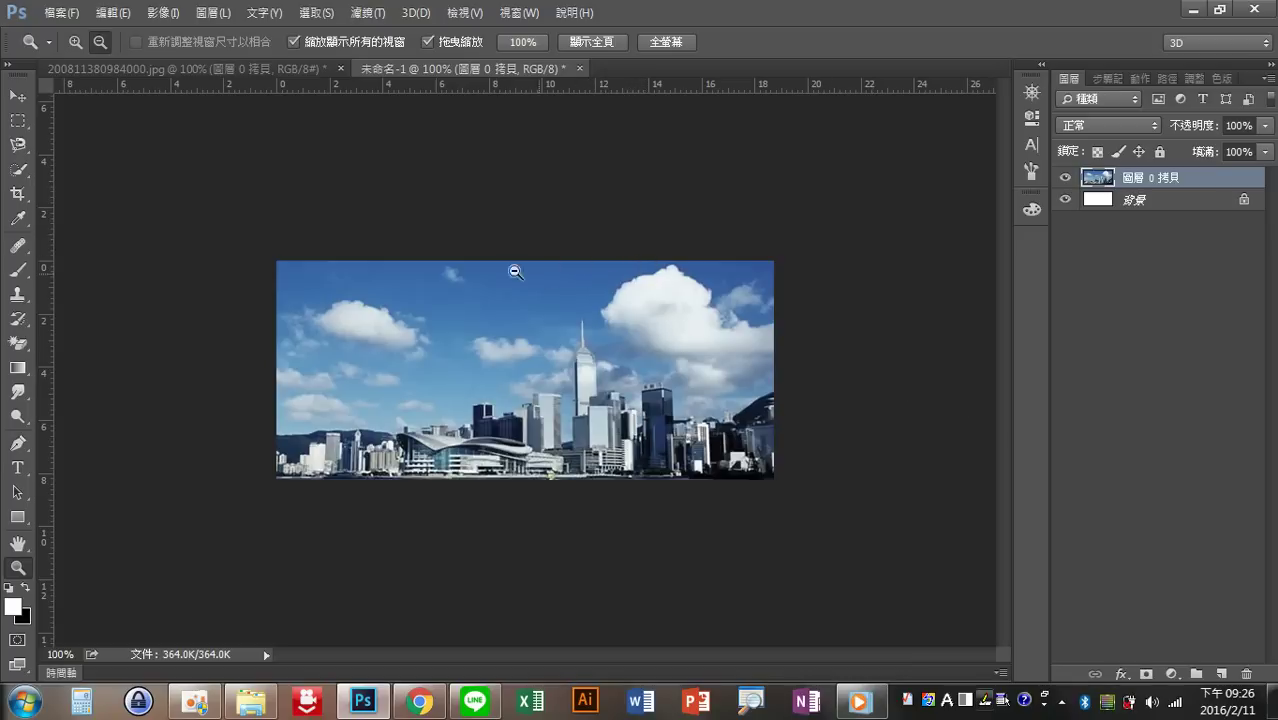
# Compare the finished reflection example, with 群組 1 expanded, to the unfinished skyline document
pyautogui.click(265, 66)
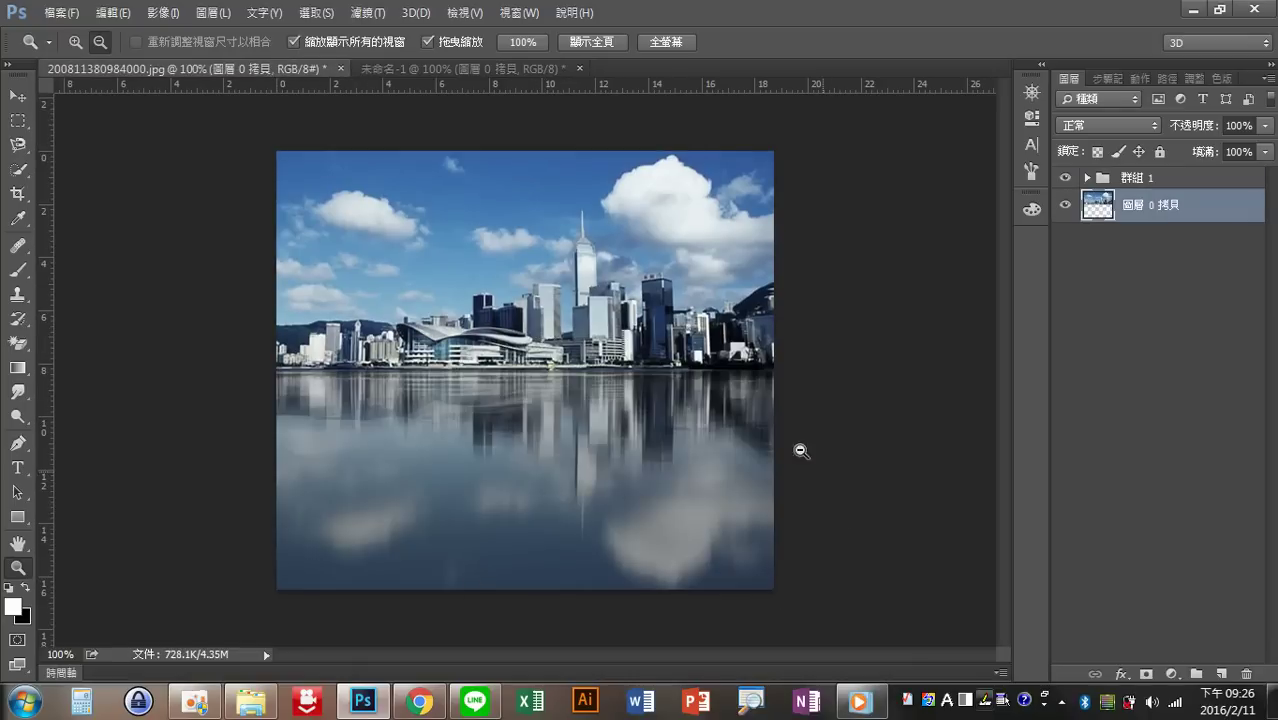
pyautogui.click(445, 66)
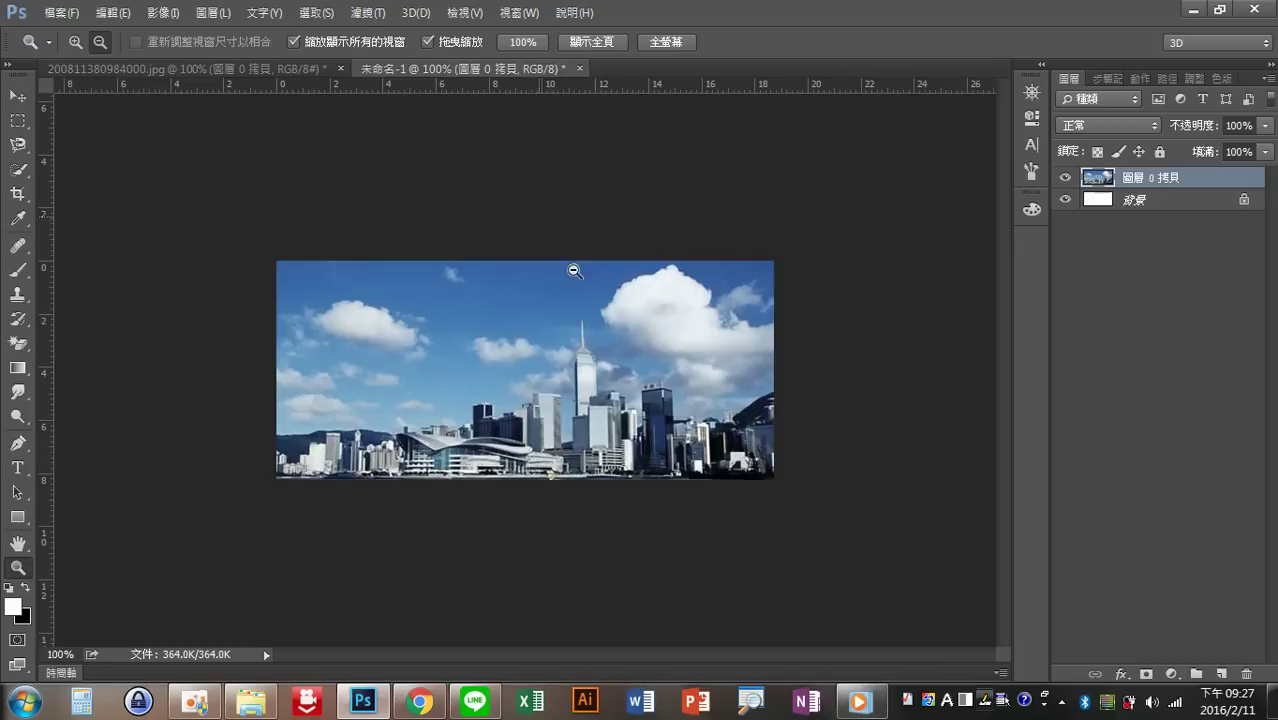
pyautogui.click(289, 66)
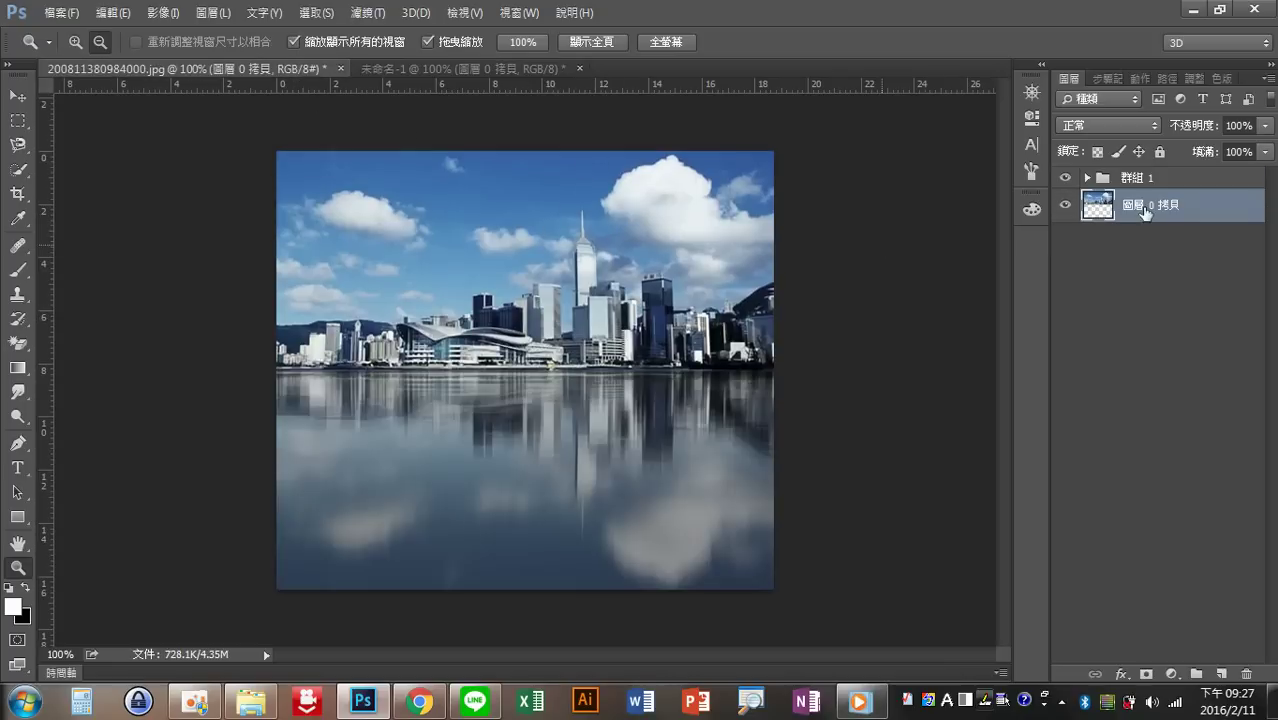
pyautogui.click(1088, 178)
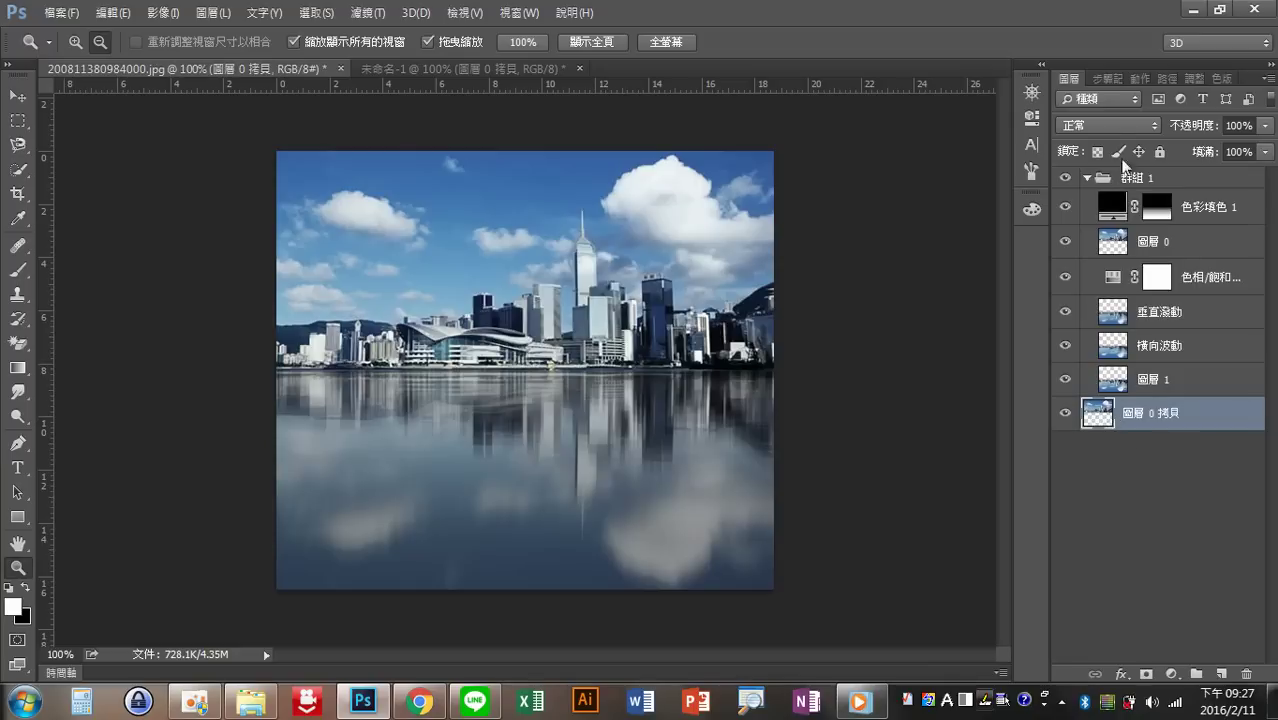
pyautogui.click(432, 70)
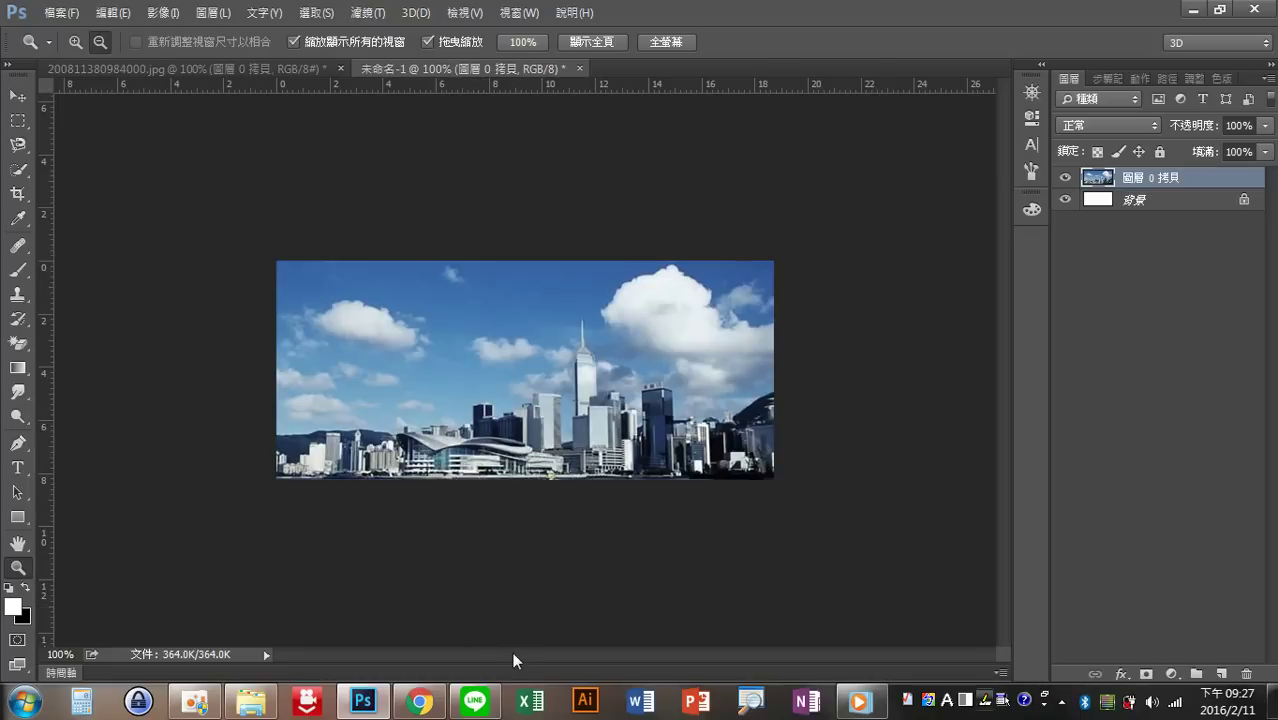
# Set the canvas height to 200 percent, anchored at top-centre
pyautogui.click(161, 12)
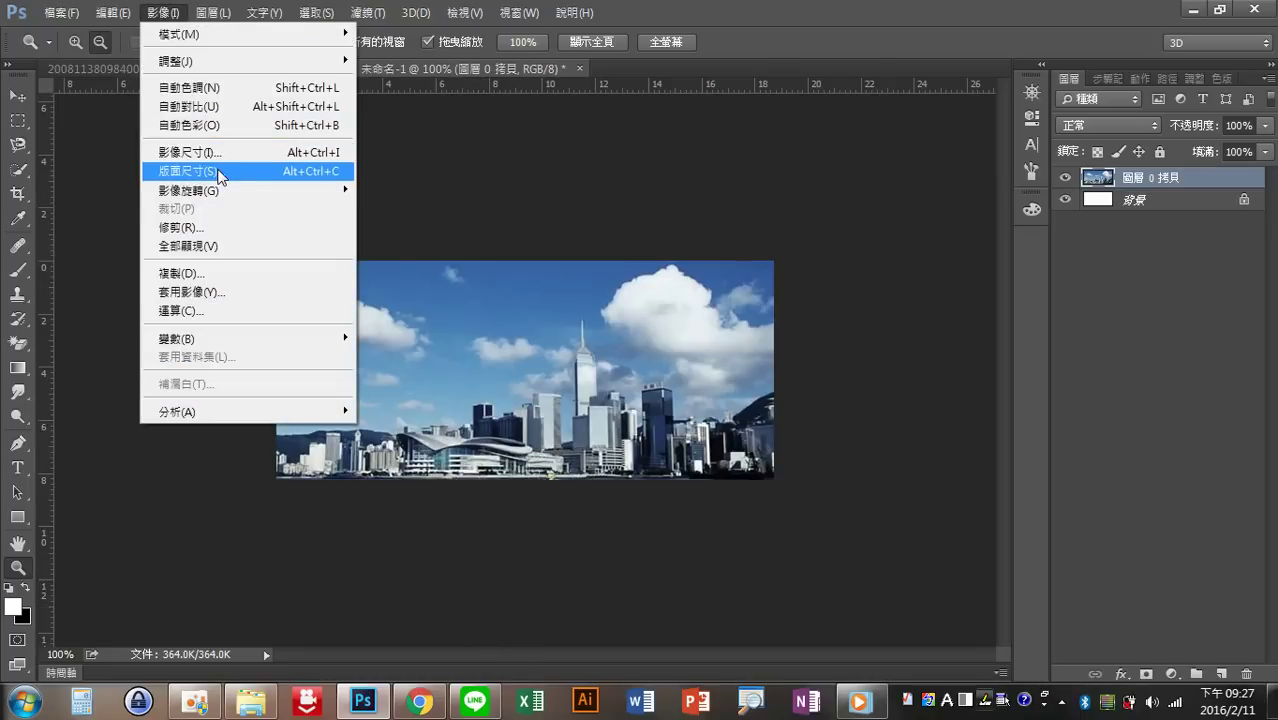
pyautogui.click(220, 172)
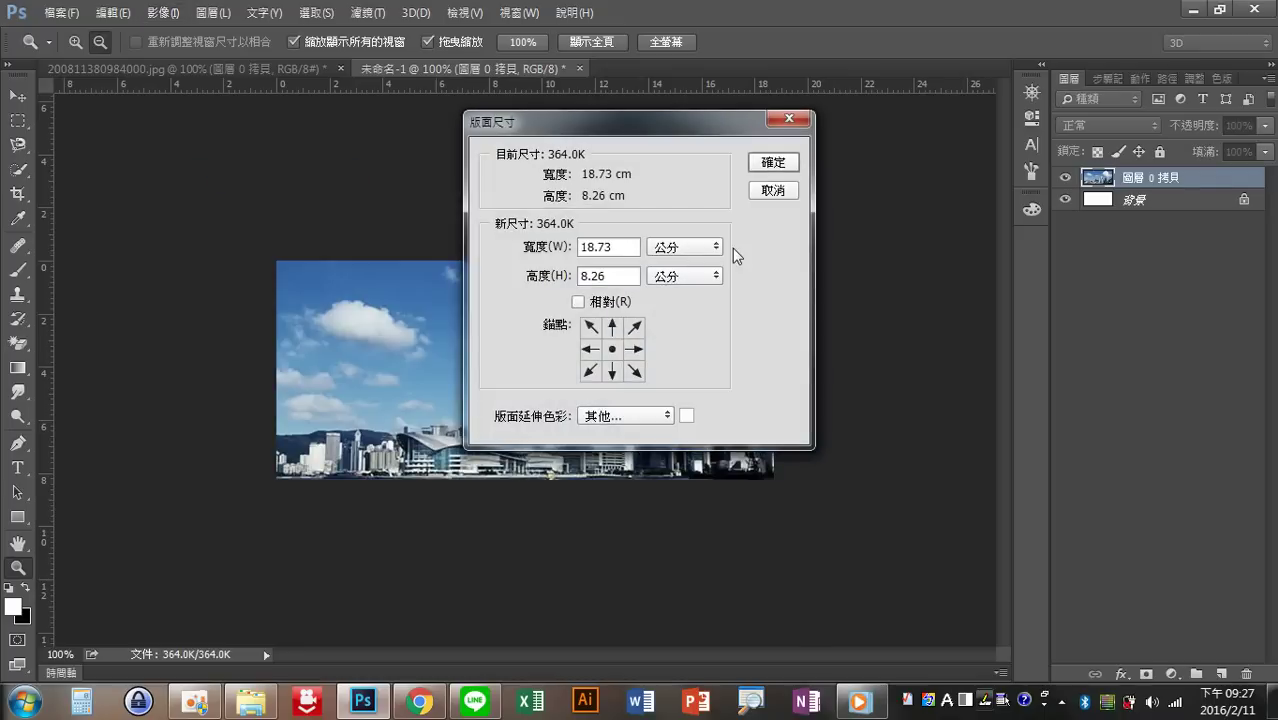
pyautogui.click(716, 248)
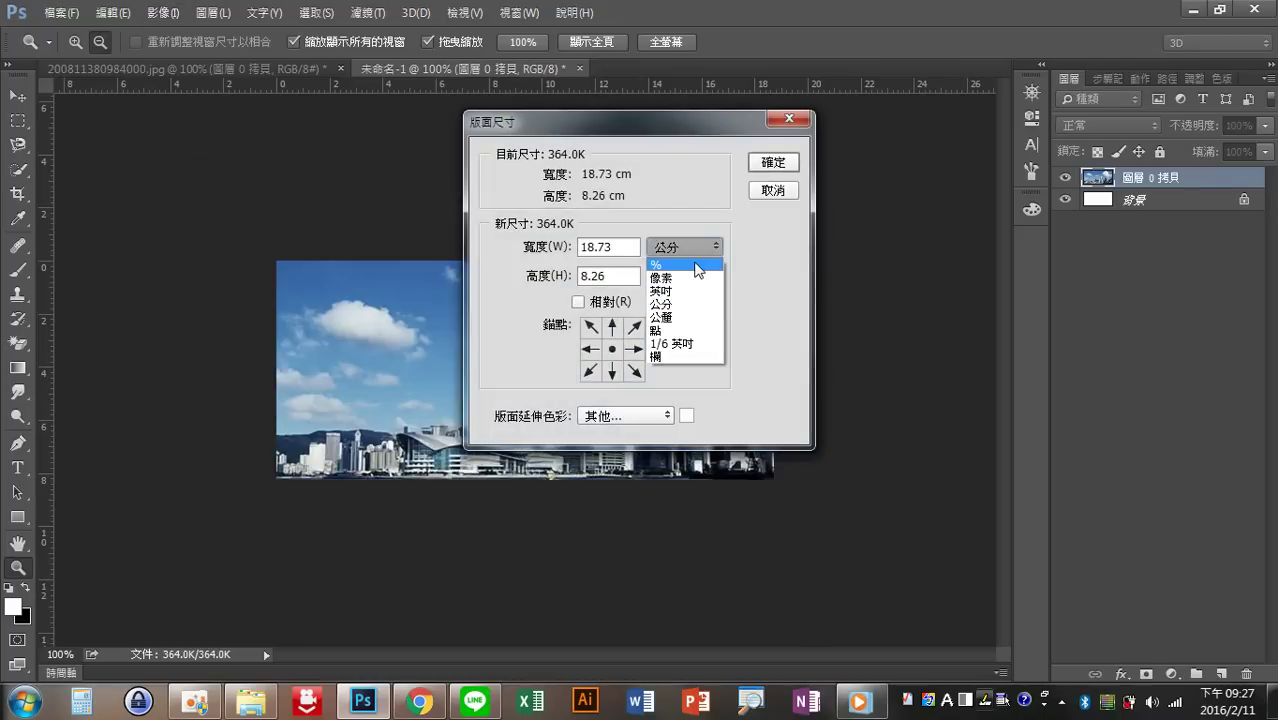
pyautogui.click(695, 264)
pyautogui.doubleClick(613, 277)
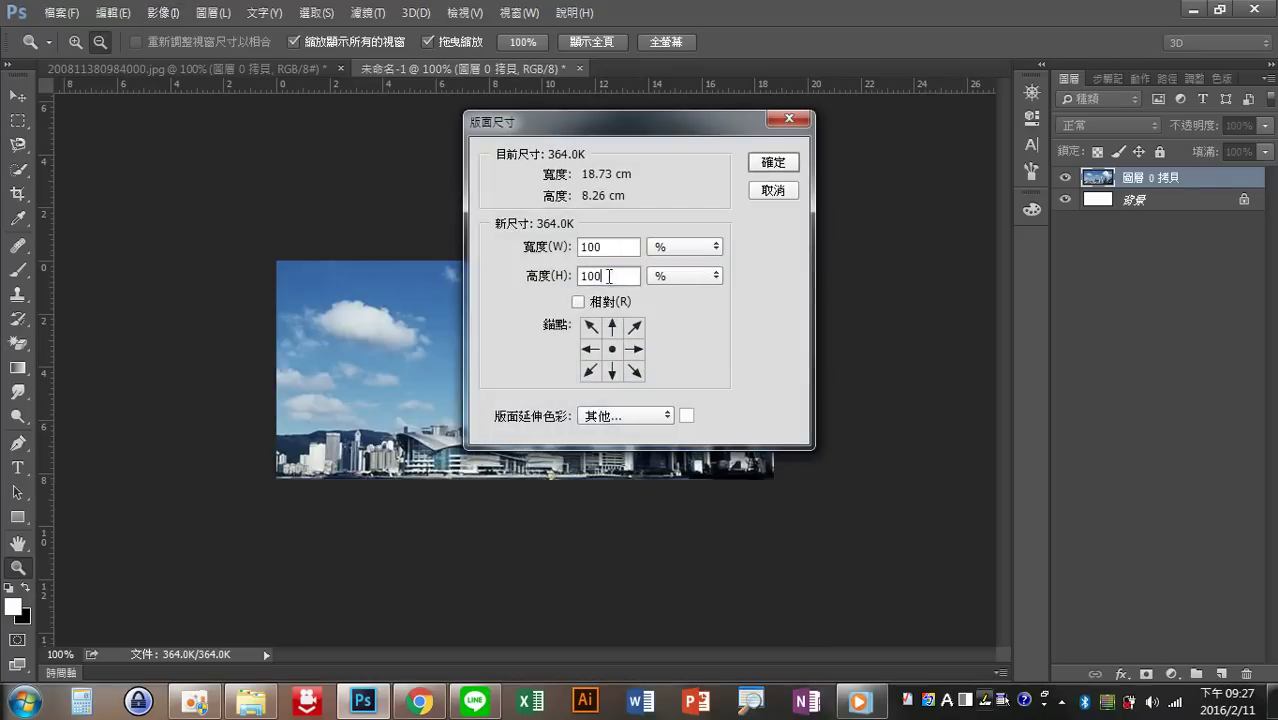
pyautogui.write('20')
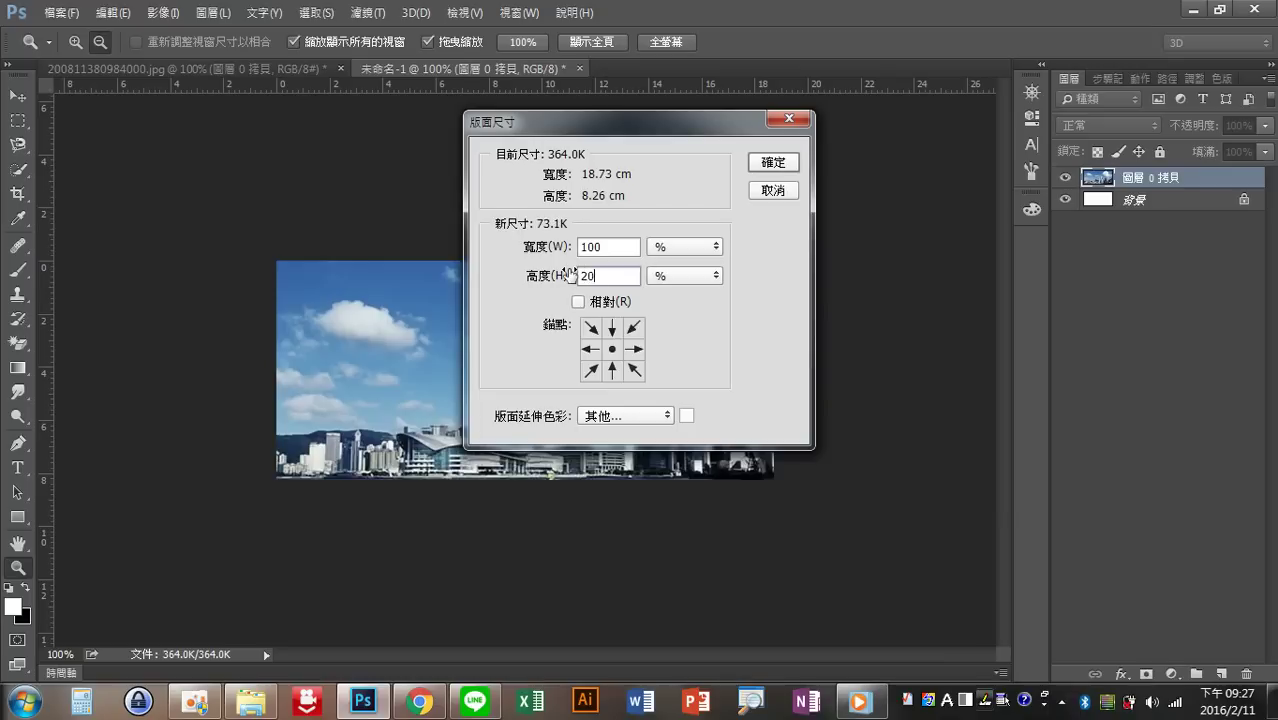
pyautogui.write('0')
pyautogui.click(613, 328)
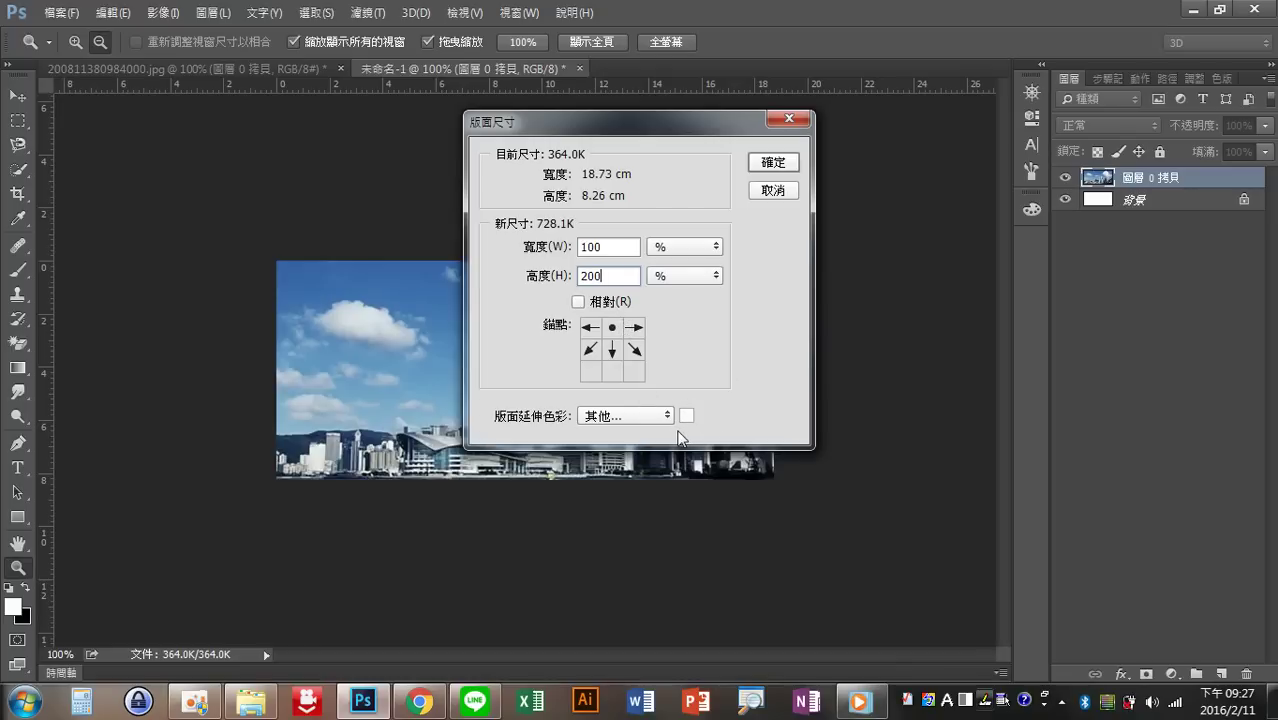
pyautogui.click(772, 163)
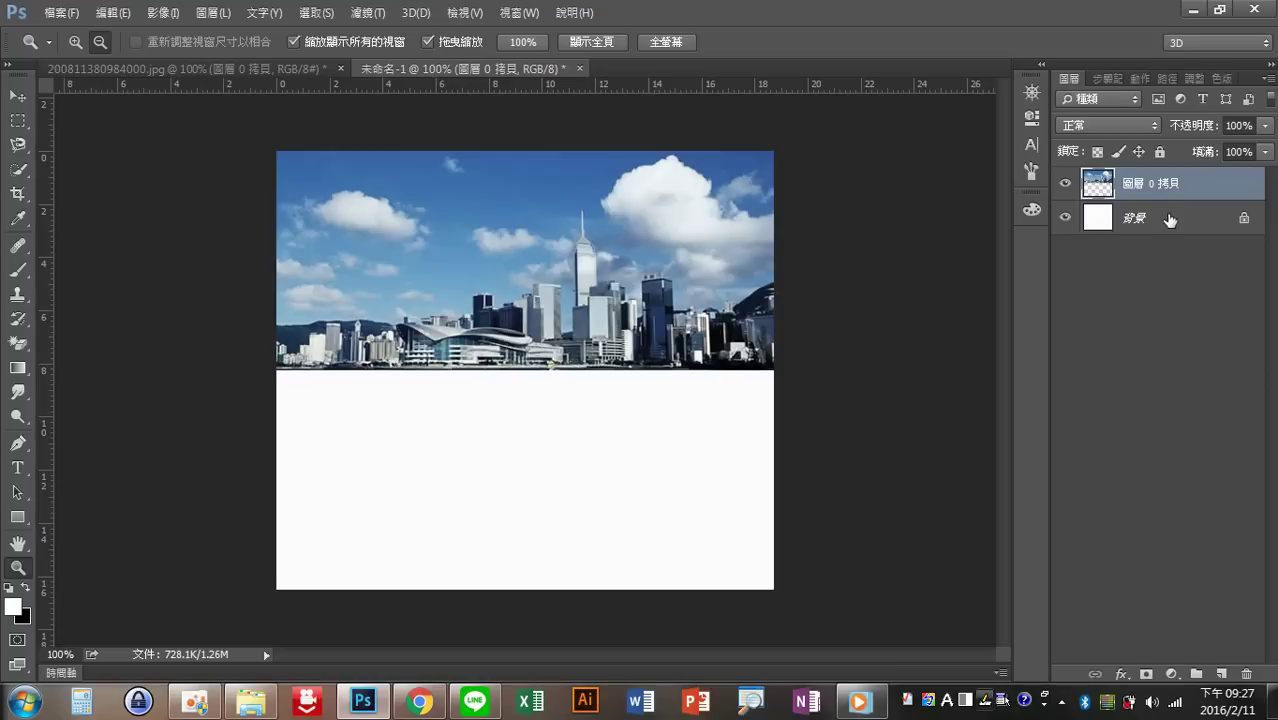
# Duplicate the skyline layer and name the copy 倒影
pyautogui.hotkey('ctrl', 'j')
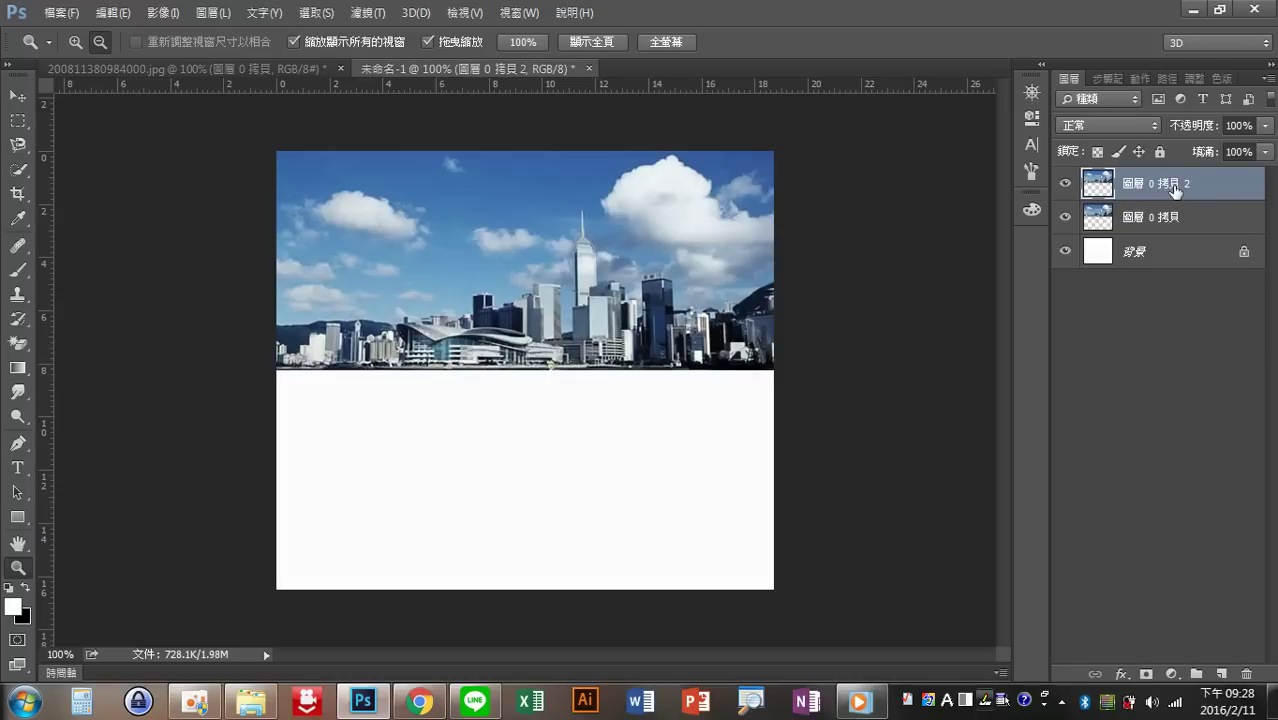
pyautogui.doubleClick(1175, 190)
pyautogui.press('BackSpace')
pyautogui.write('倒影')
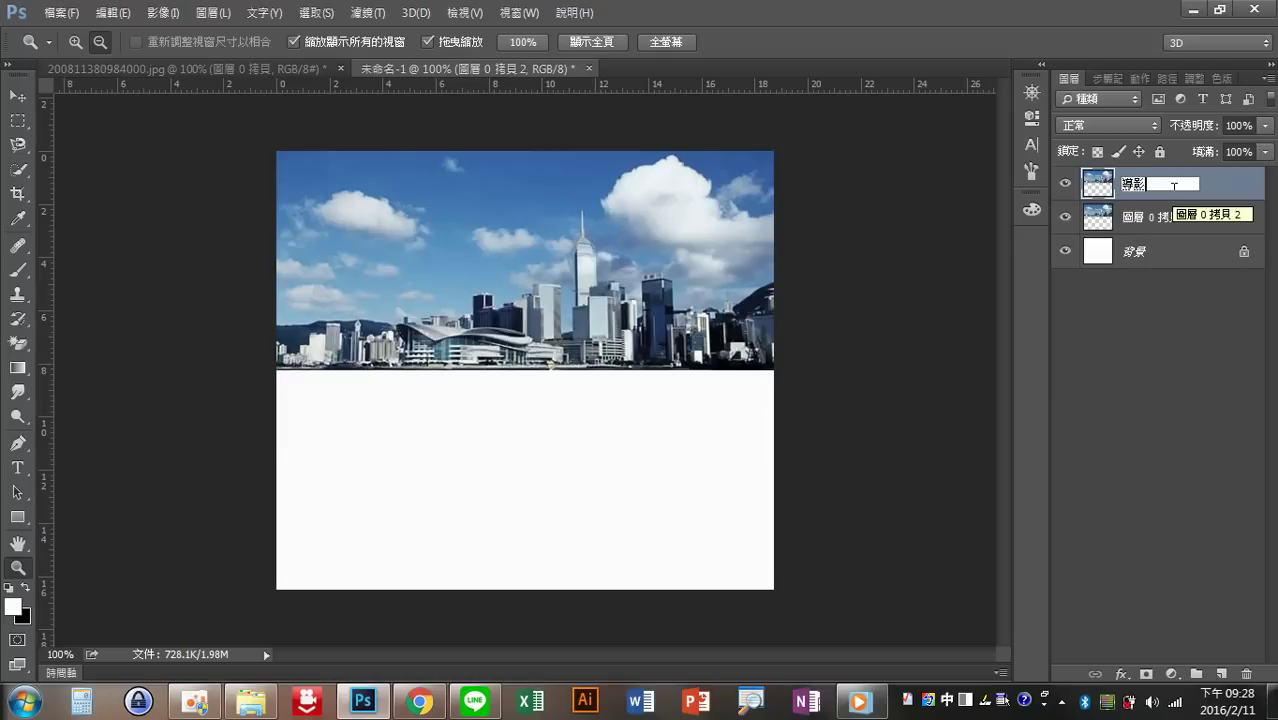
pyautogui.press('Down')
pyautogui.press('Down')
pyautogui.press('Return')
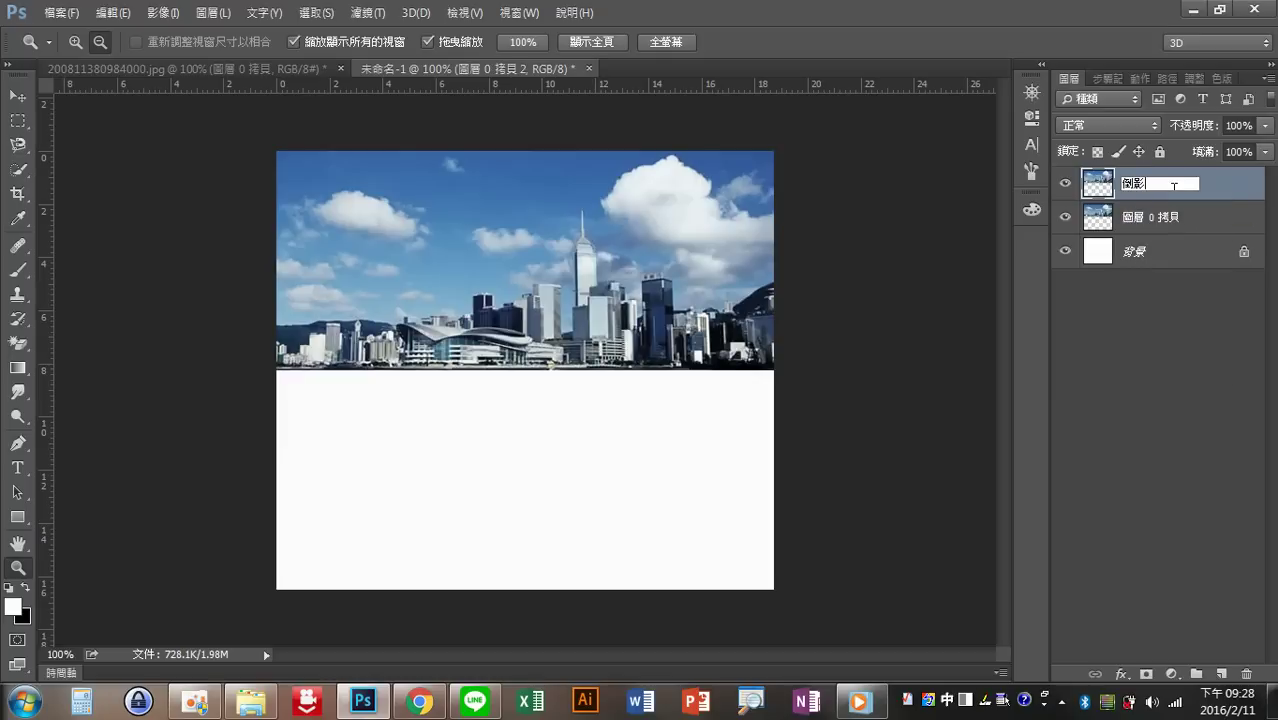
pyautogui.press('Return')
# Rename the other skyline layer 天空 and move 倒影 beneath it
pyautogui.click(1167, 217)
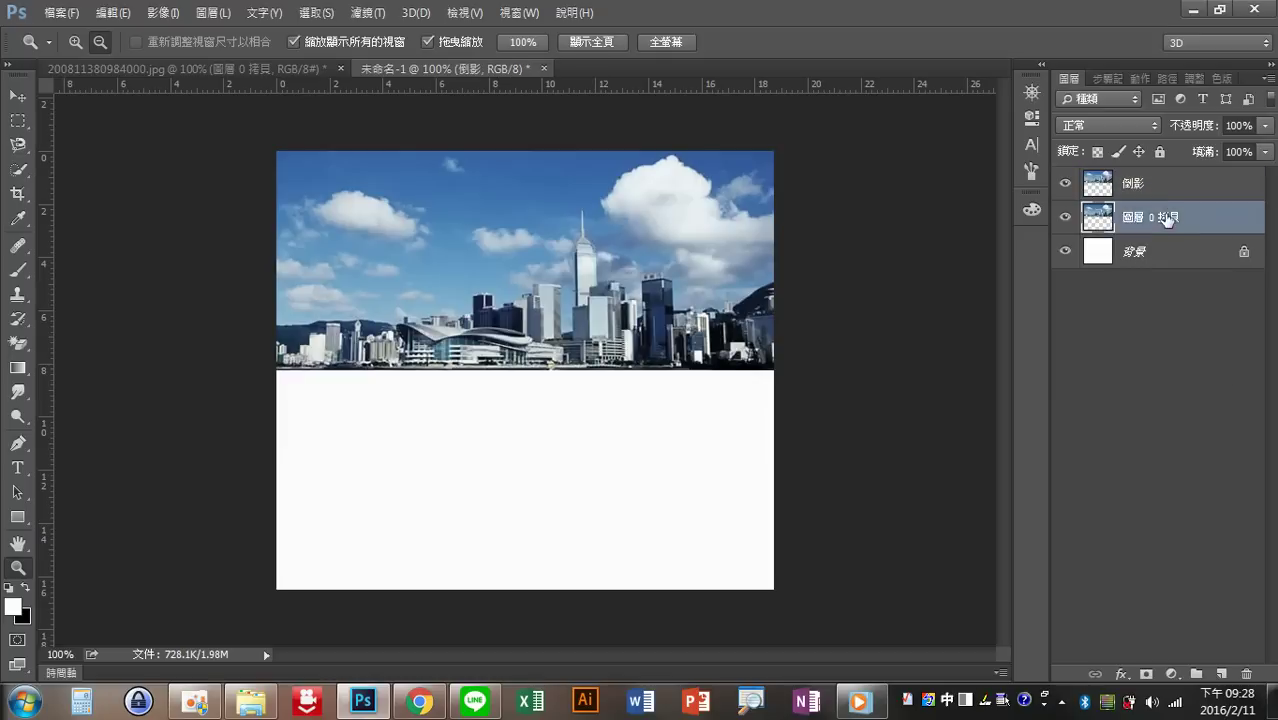
pyautogui.doubleClick(1167, 217)
pyautogui.press('BackSpace')
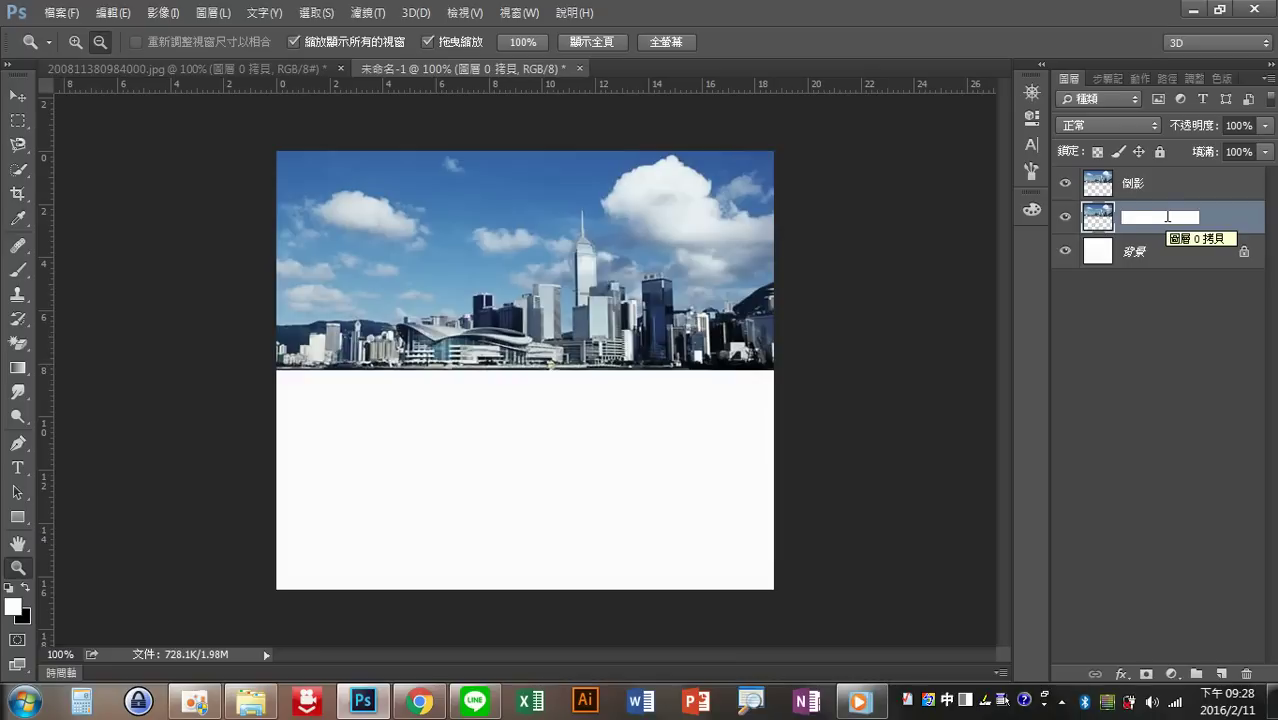
pyautogui.write('w')
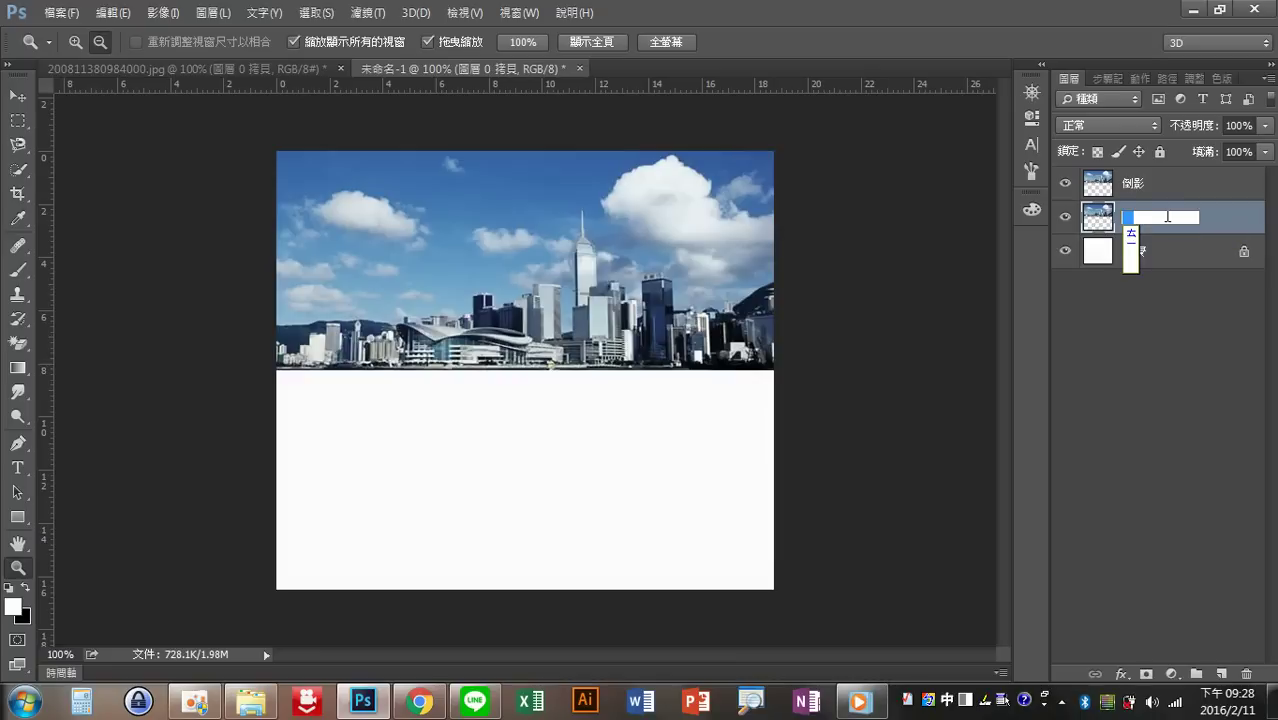
pyautogui.write('天空')
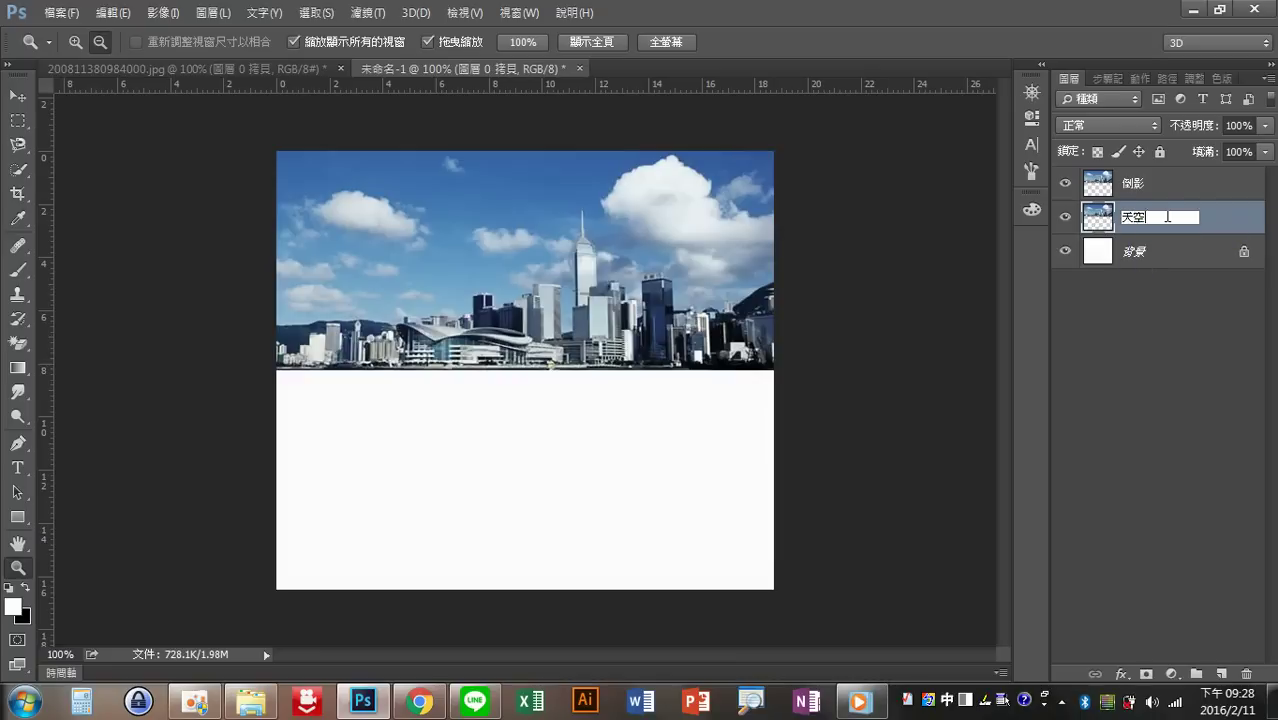
pyautogui.press('Return')
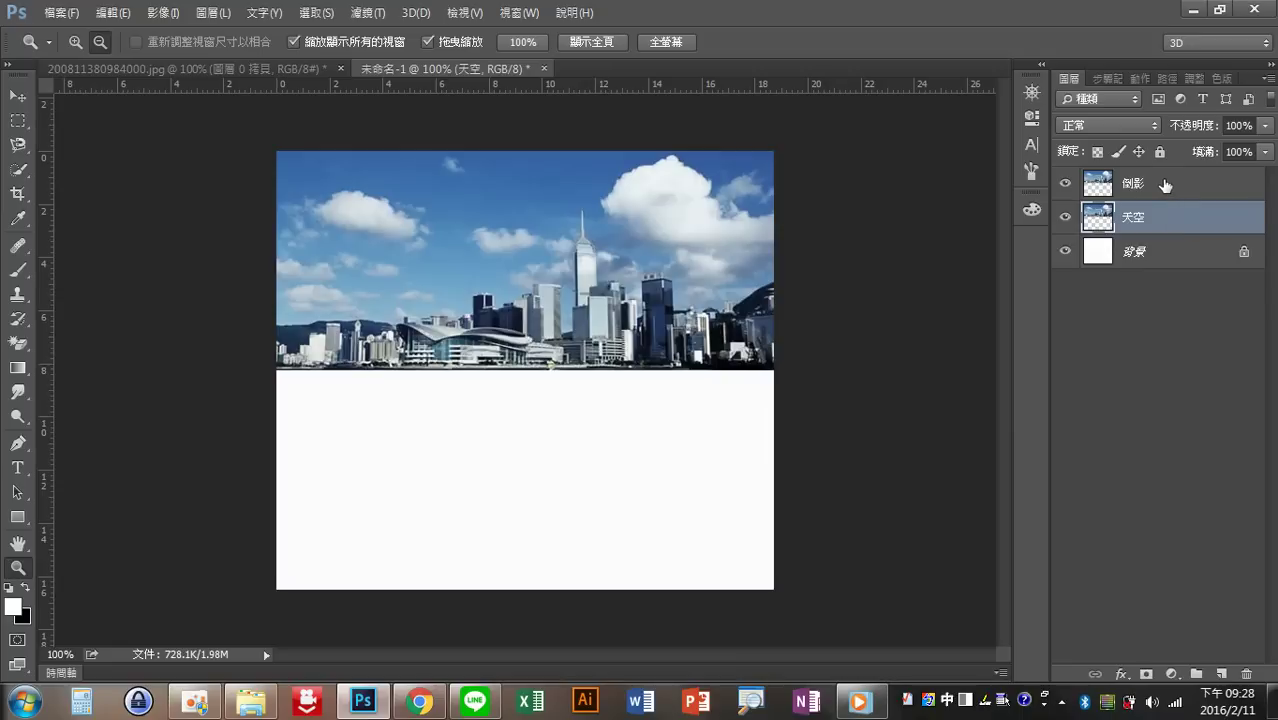
pyautogui.moveTo(1160, 218); pyautogui.dragTo(1164, 243)
pyautogui.moveTo(1175, 190); pyautogui.dragTo(1186, 236)
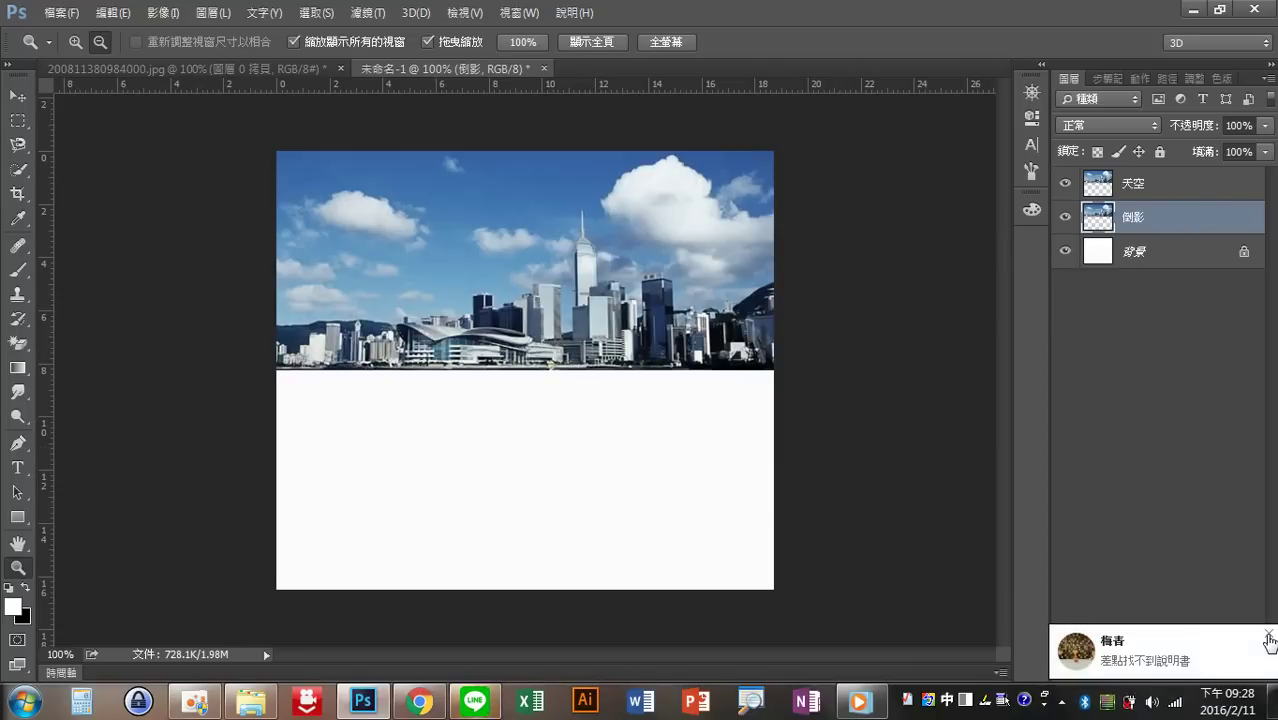
# Flip the 倒影 layer vertically into the lower half using the Move tool's transform handles
pyautogui.click(18, 95)
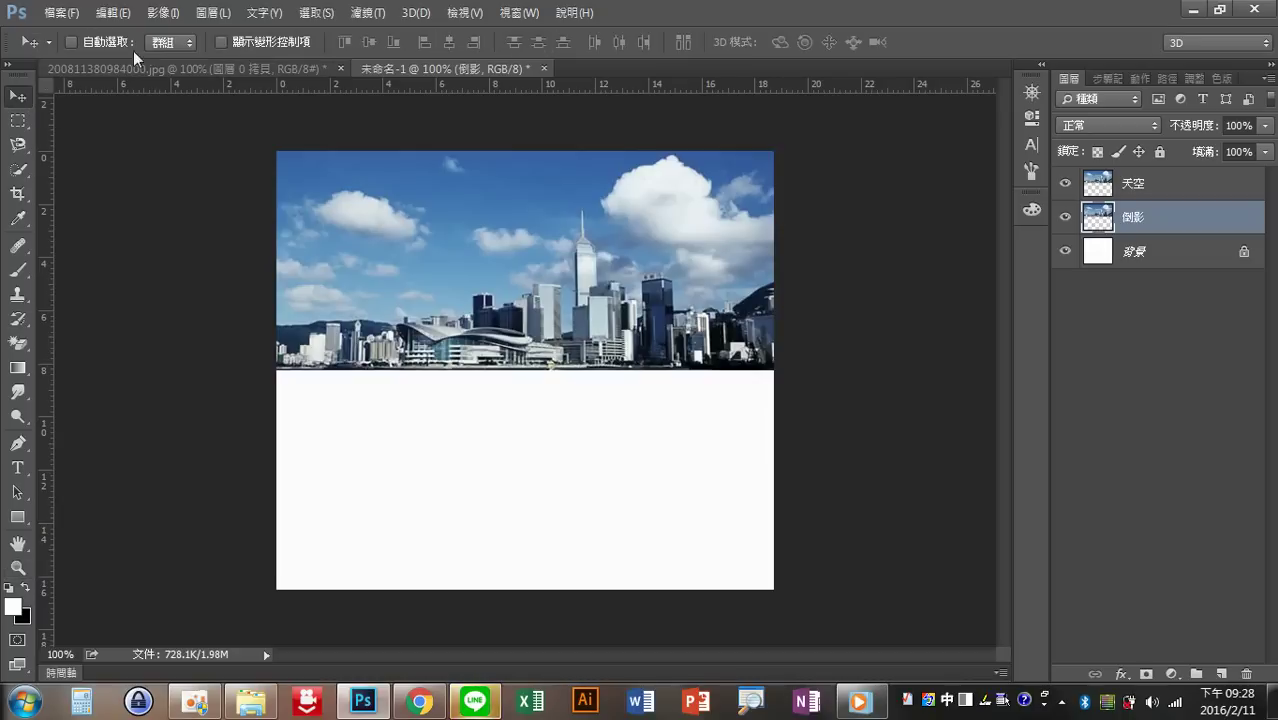
pyautogui.click(222, 42)
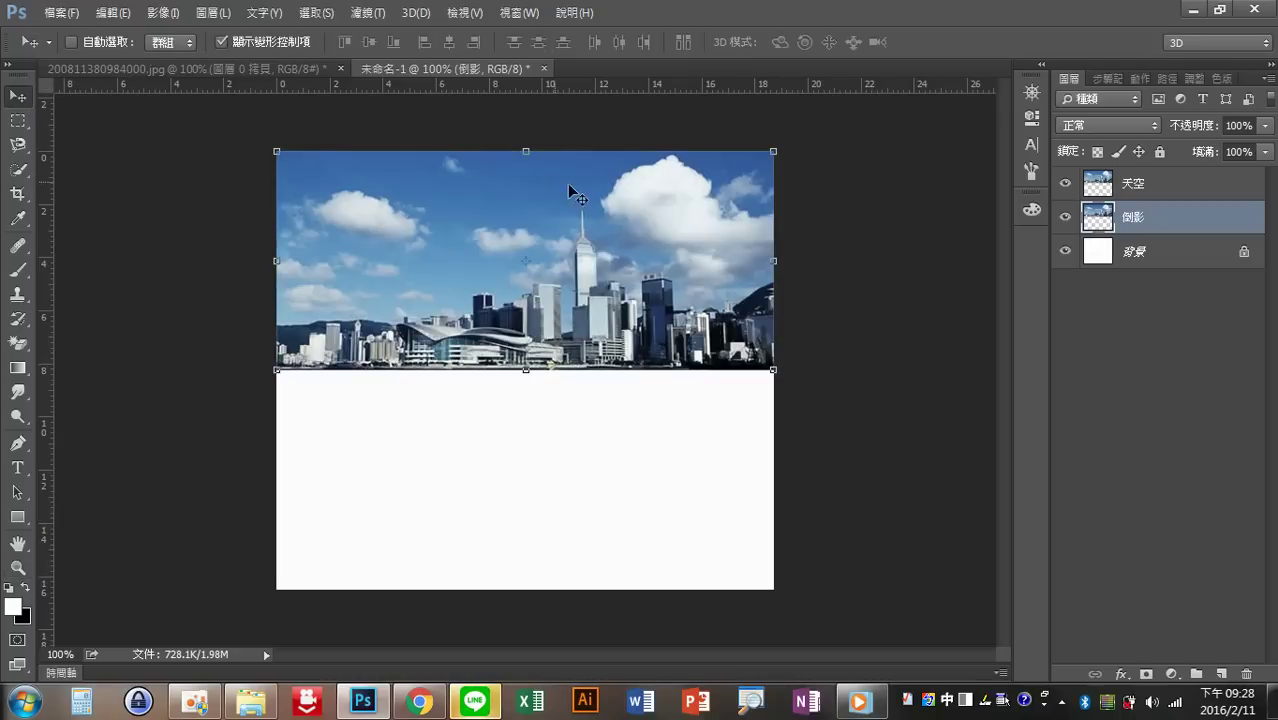
pyautogui.moveTo(527, 152); pyautogui.dragTo(540, 590)
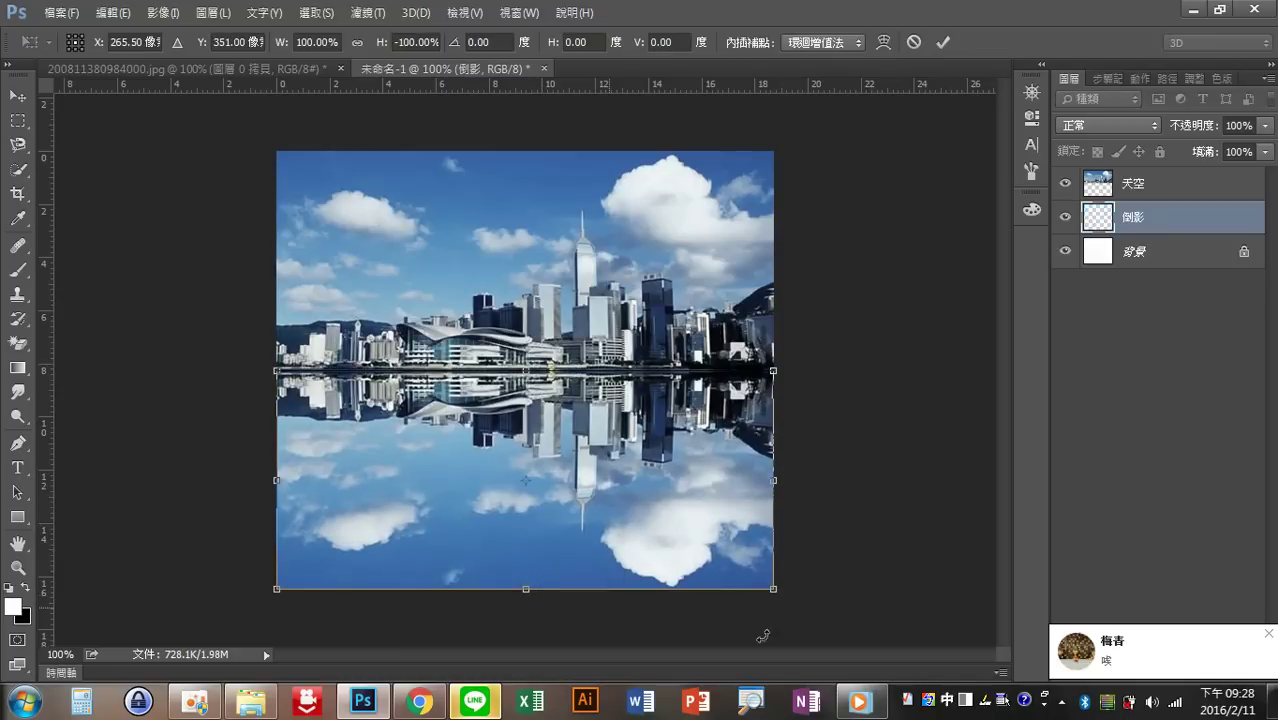
pyautogui.click(1268, 636)
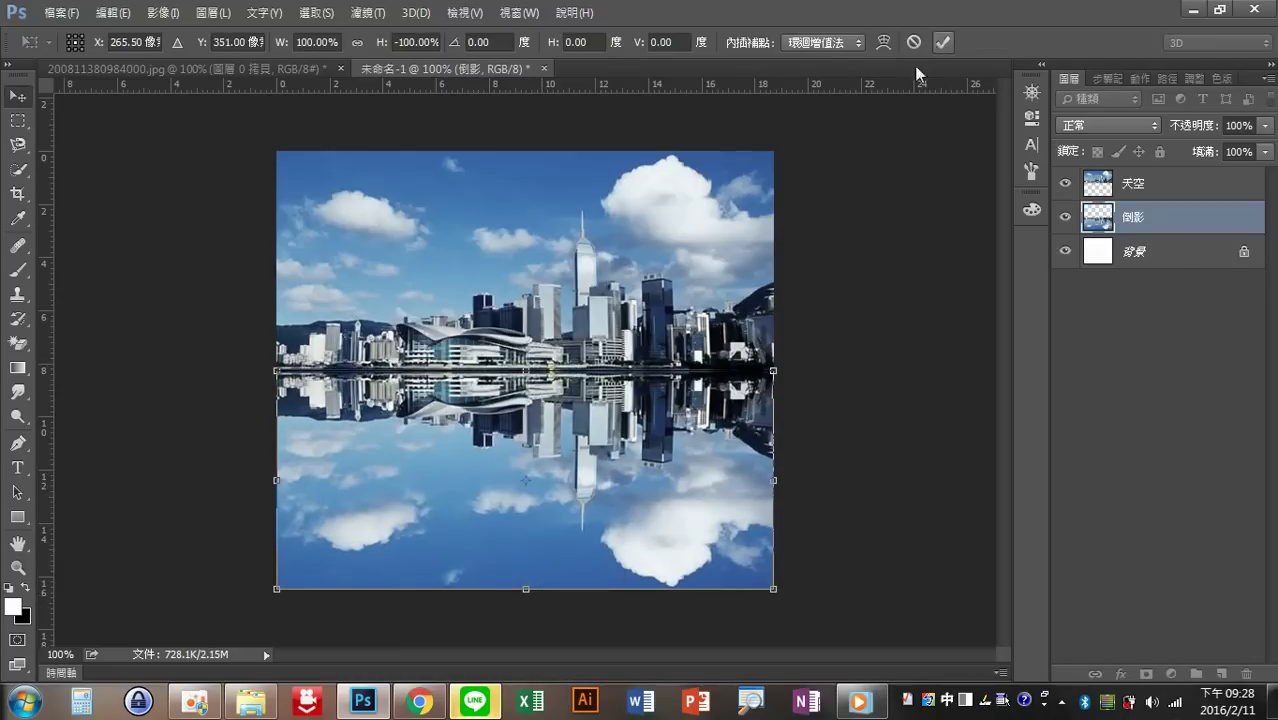
pyautogui.click(942, 42)
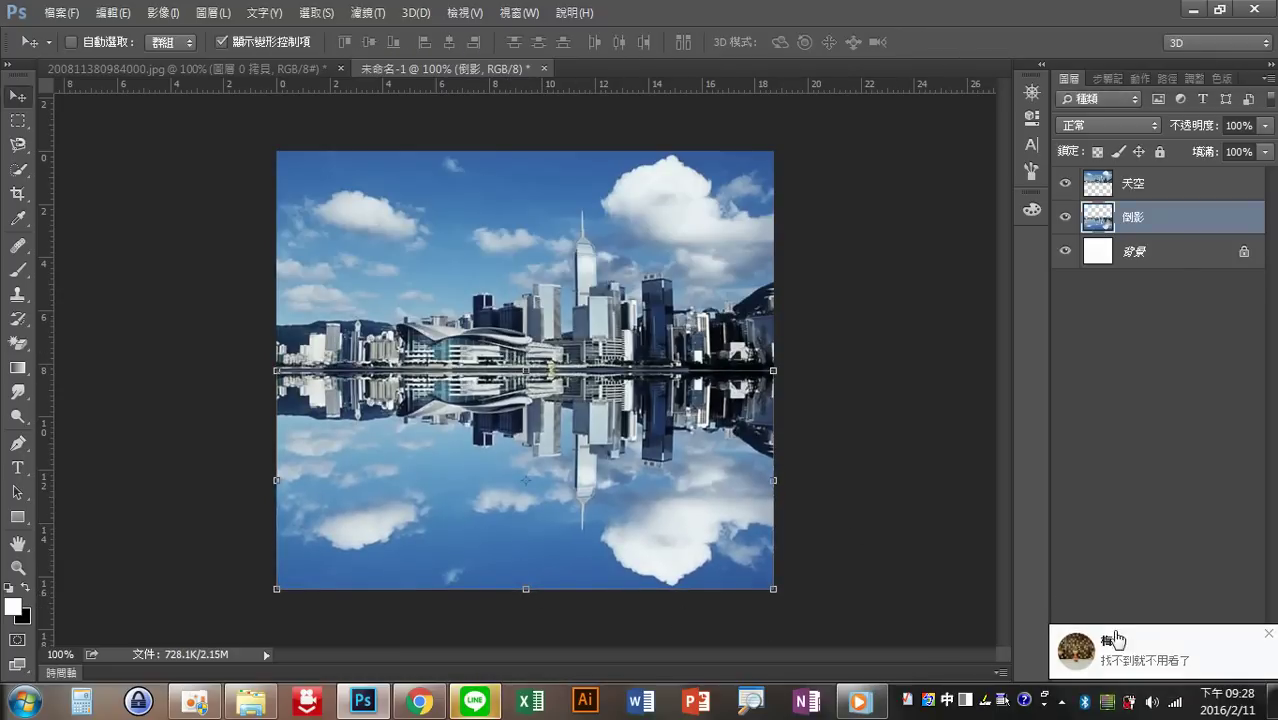
pyautogui.click(1268, 638)
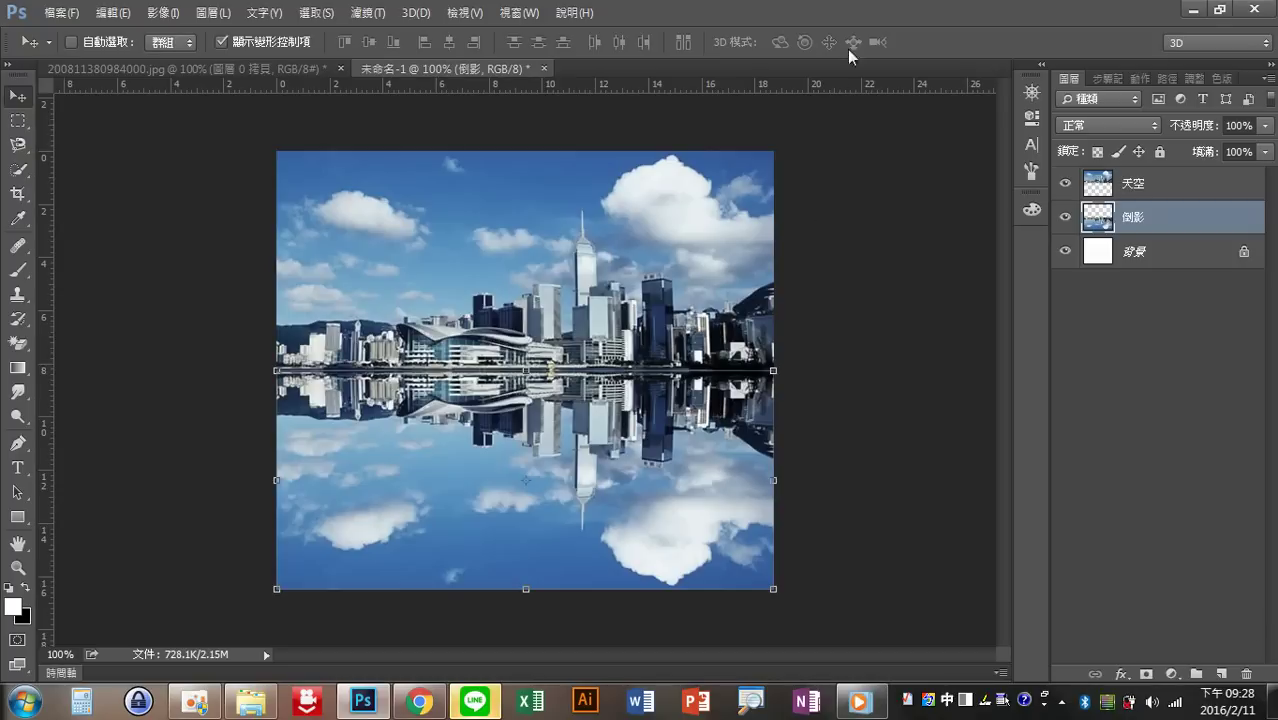
pyautogui.click(224, 42)
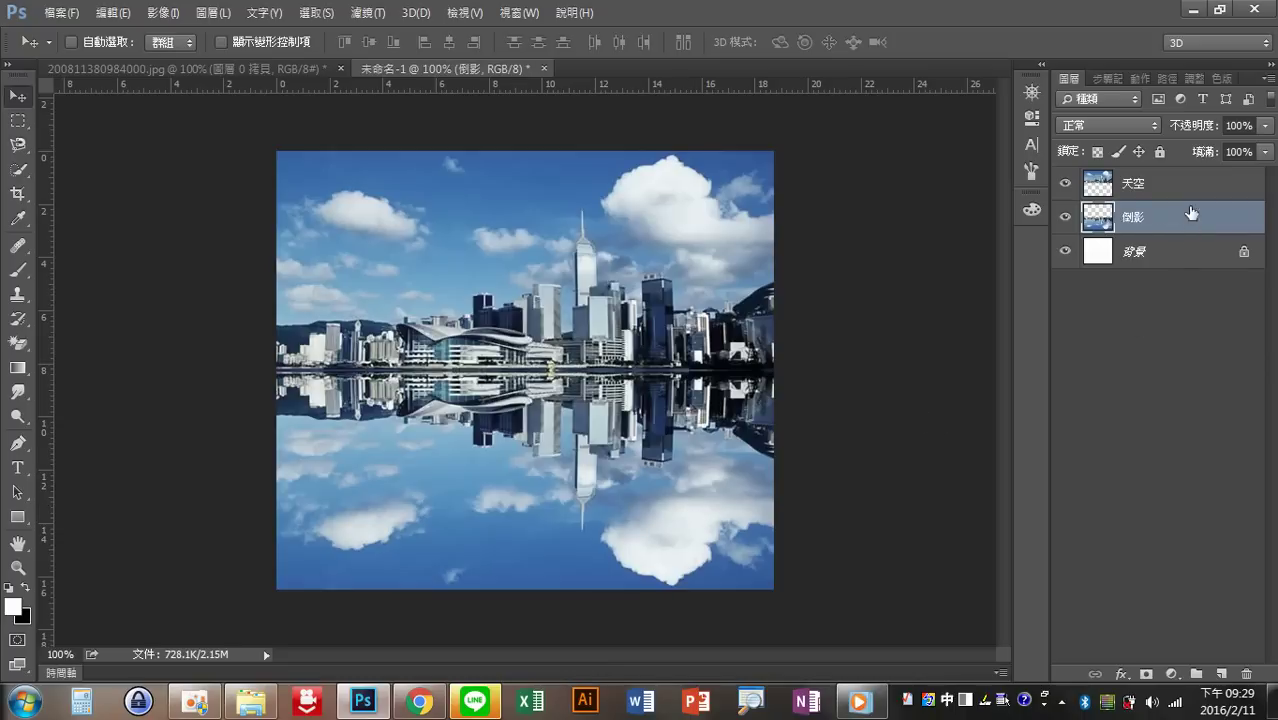
# Add a Hue/Saturation adjustment layer with Saturation set to -46
pyautogui.click(1220, 78)
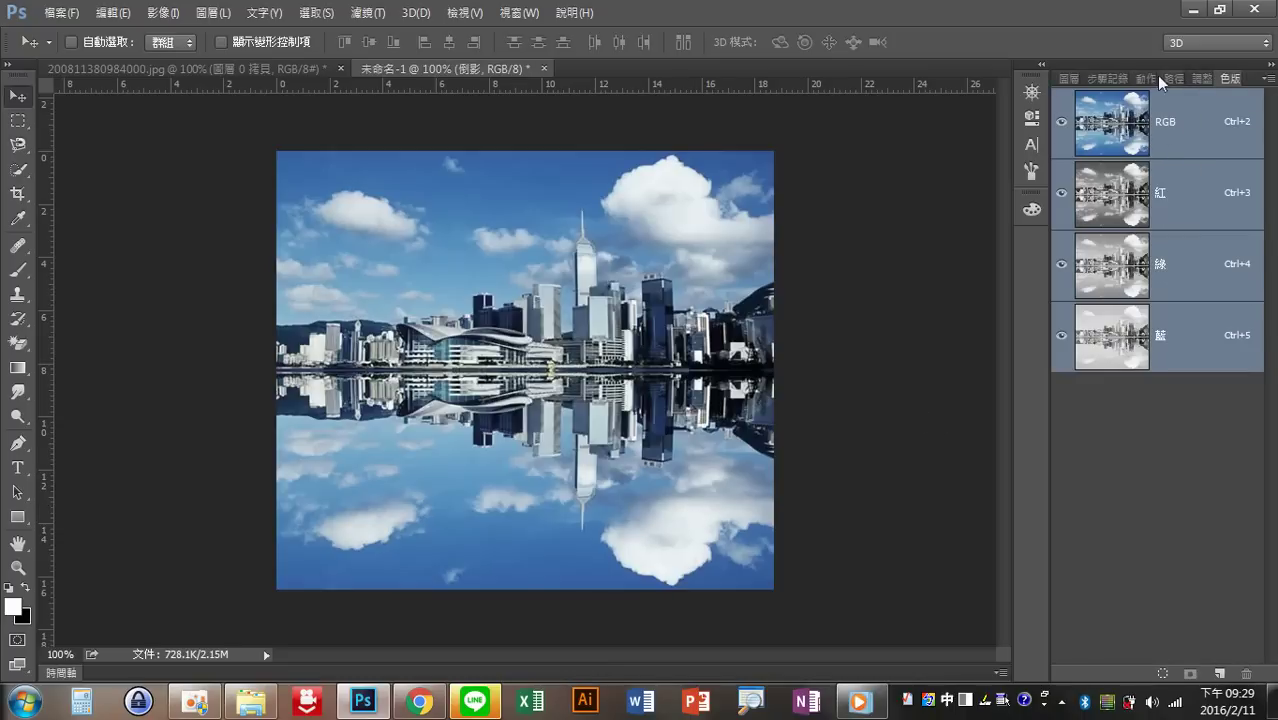
pyautogui.click(1066, 79)
pyautogui.click(1194, 80)
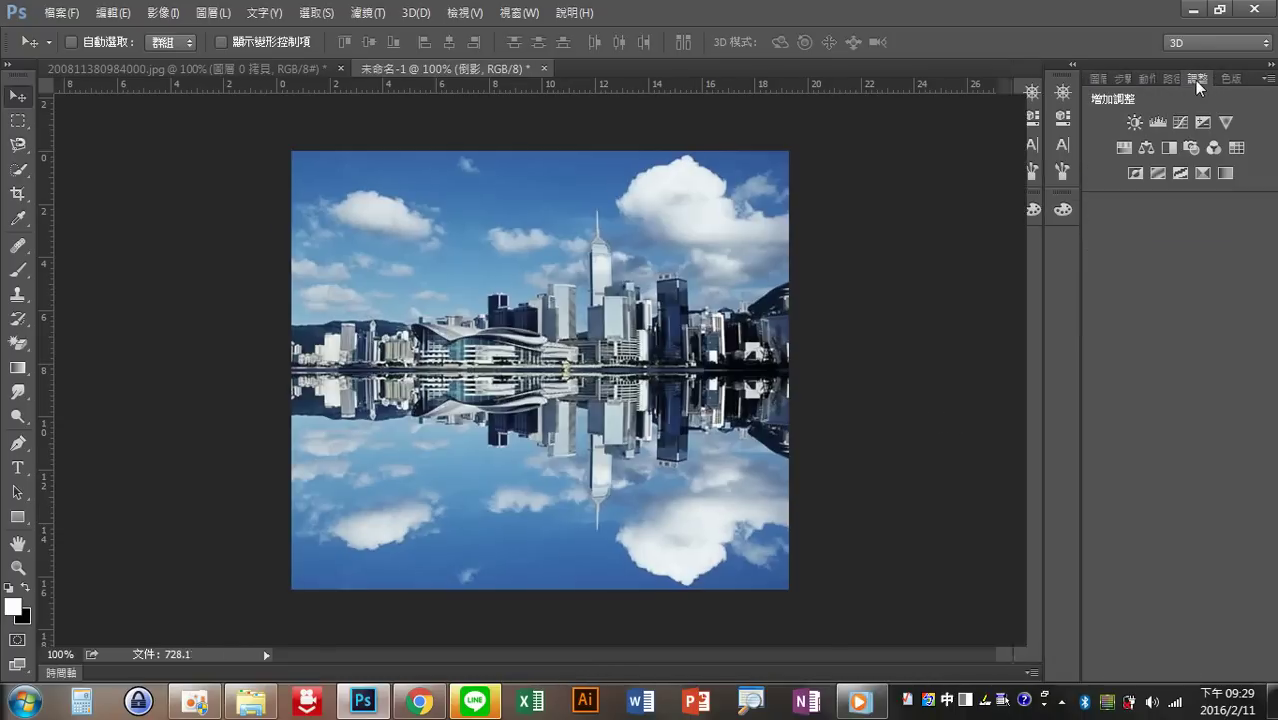
pyautogui.click(1121, 148)
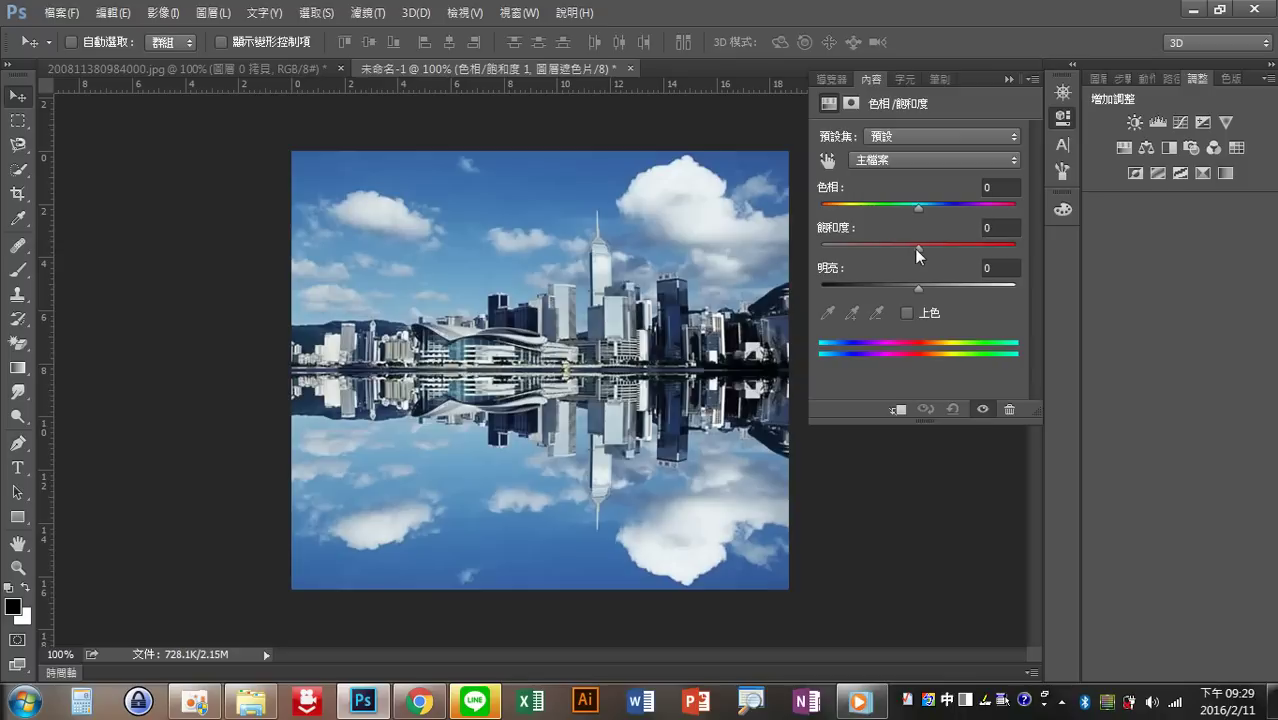
pyautogui.moveTo(919, 250); pyautogui.dragTo(873, 252)
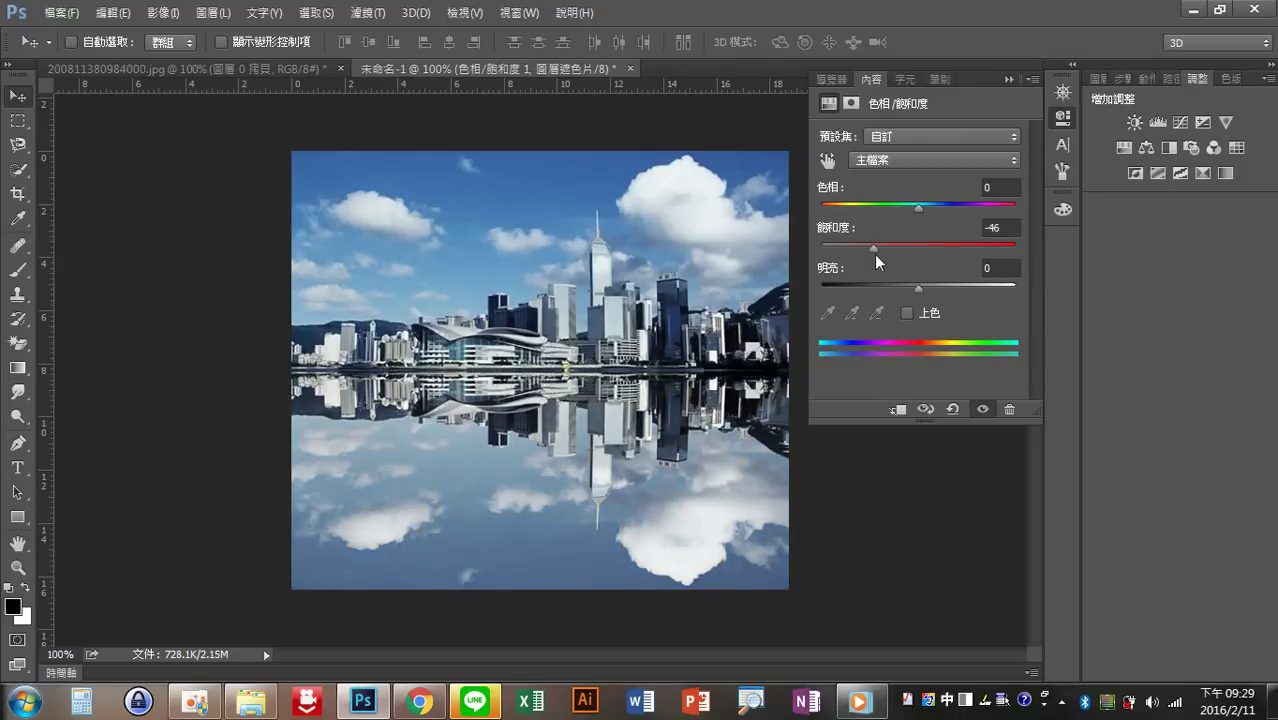
pyautogui.click(1063, 118)
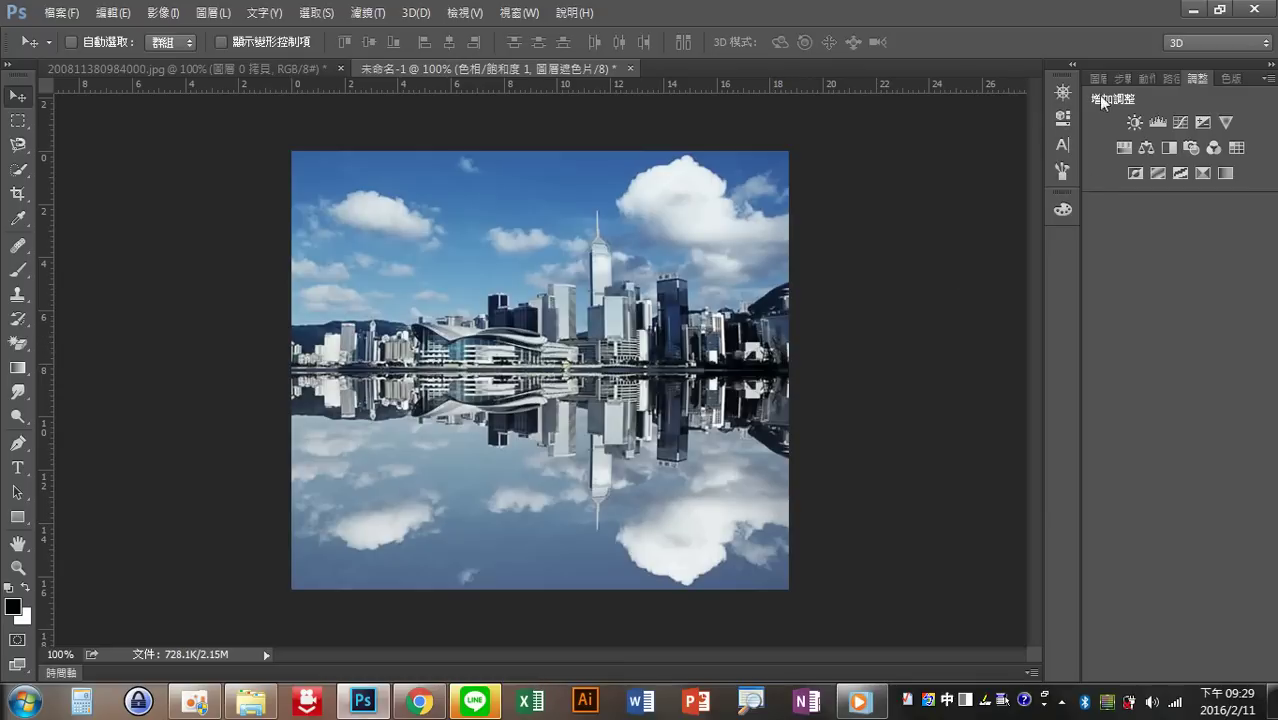
pyautogui.click(1099, 76)
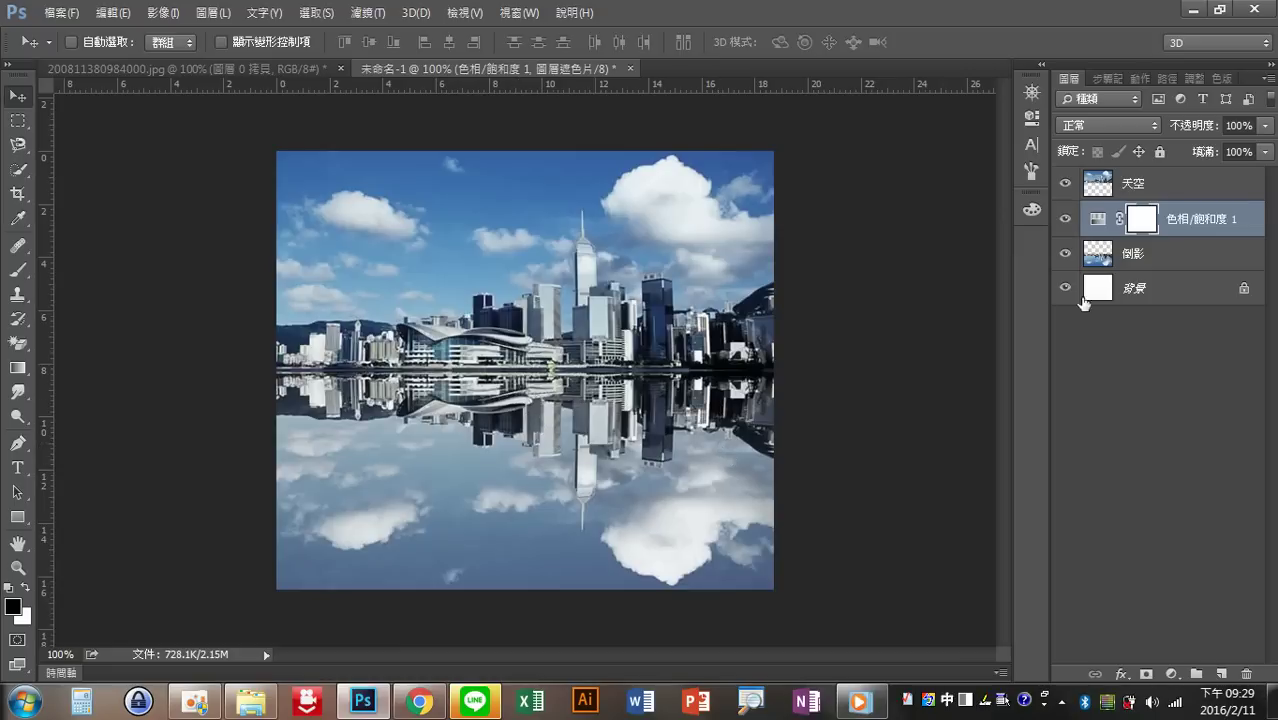
# Duplicate 倒影 and give the copy a 90° Motion Blur of 37 pixels
pyautogui.click(1192, 259)
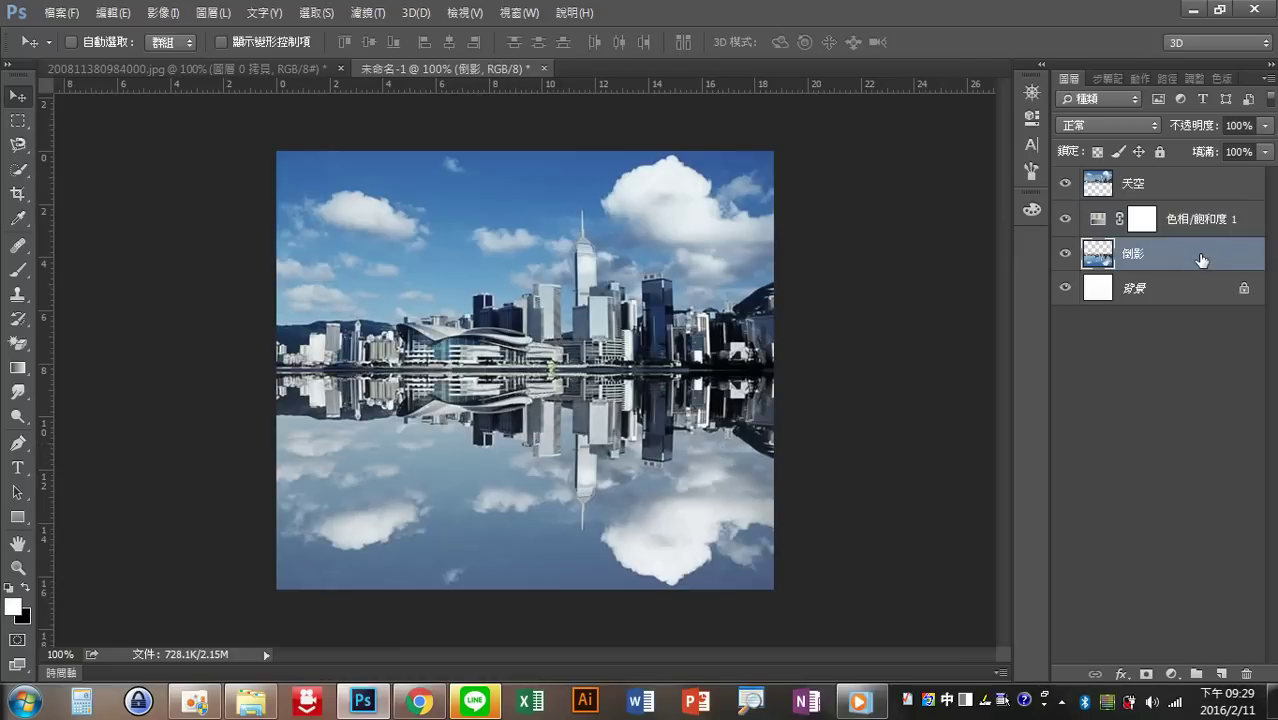
pyautogui.hotkey('ctrl', 'j')
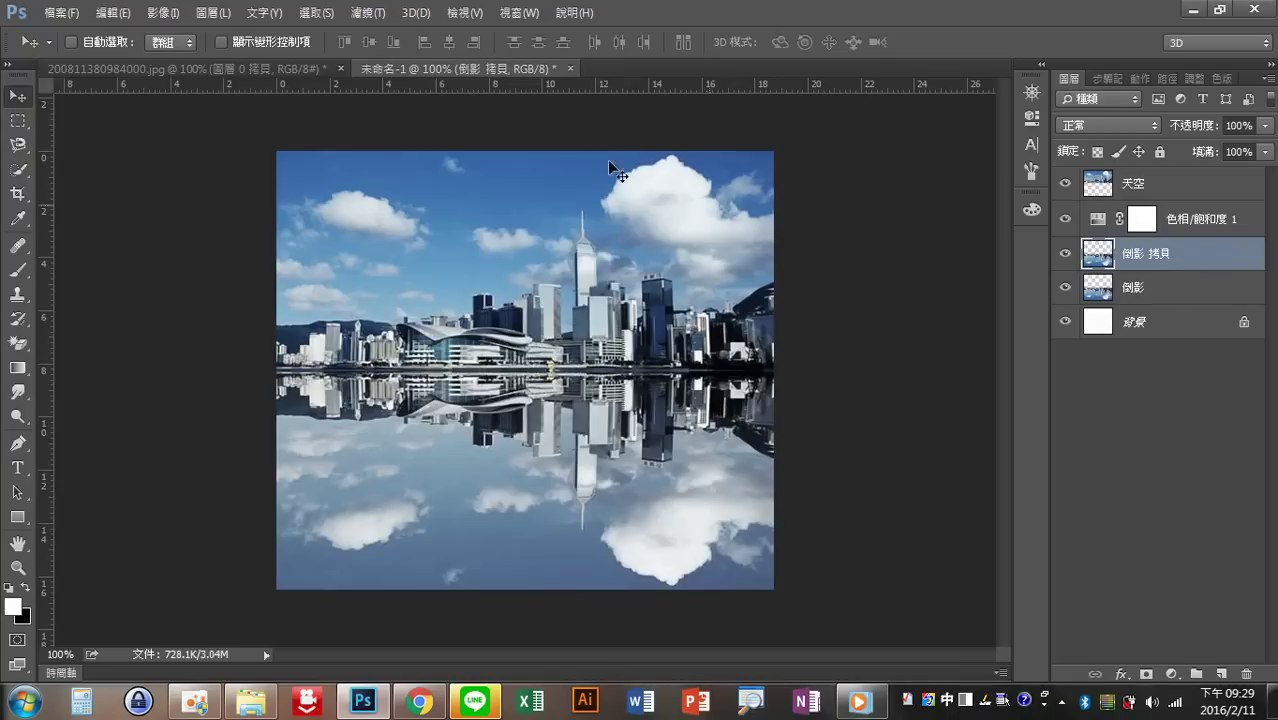
pyautogui.click(367, 12)
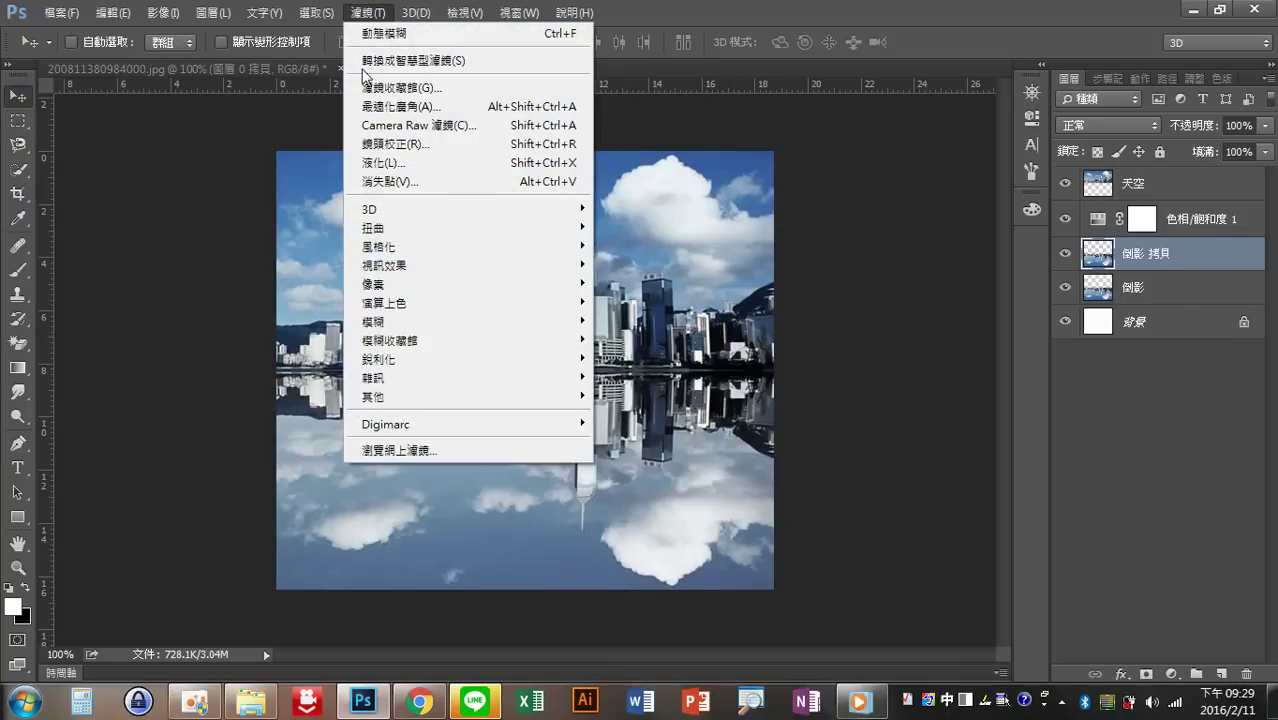
pyautogui.moveTo(465, 321)
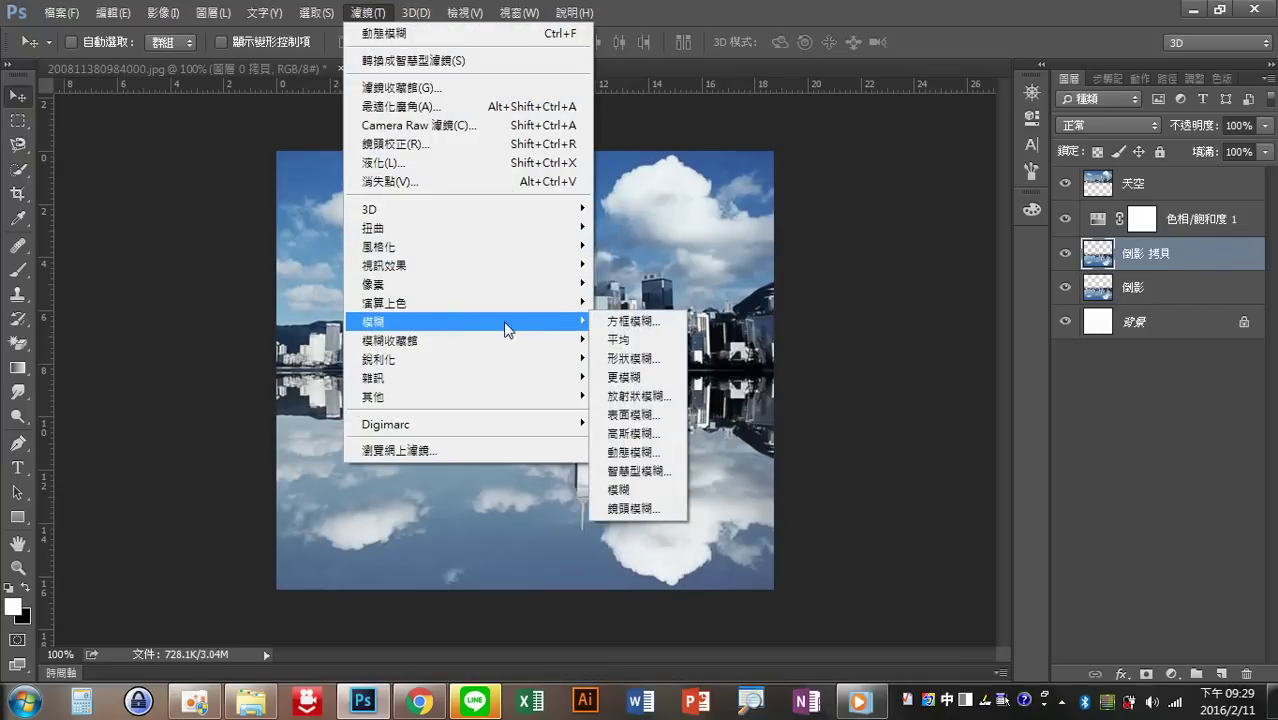
pyautogui.click(615, 452)
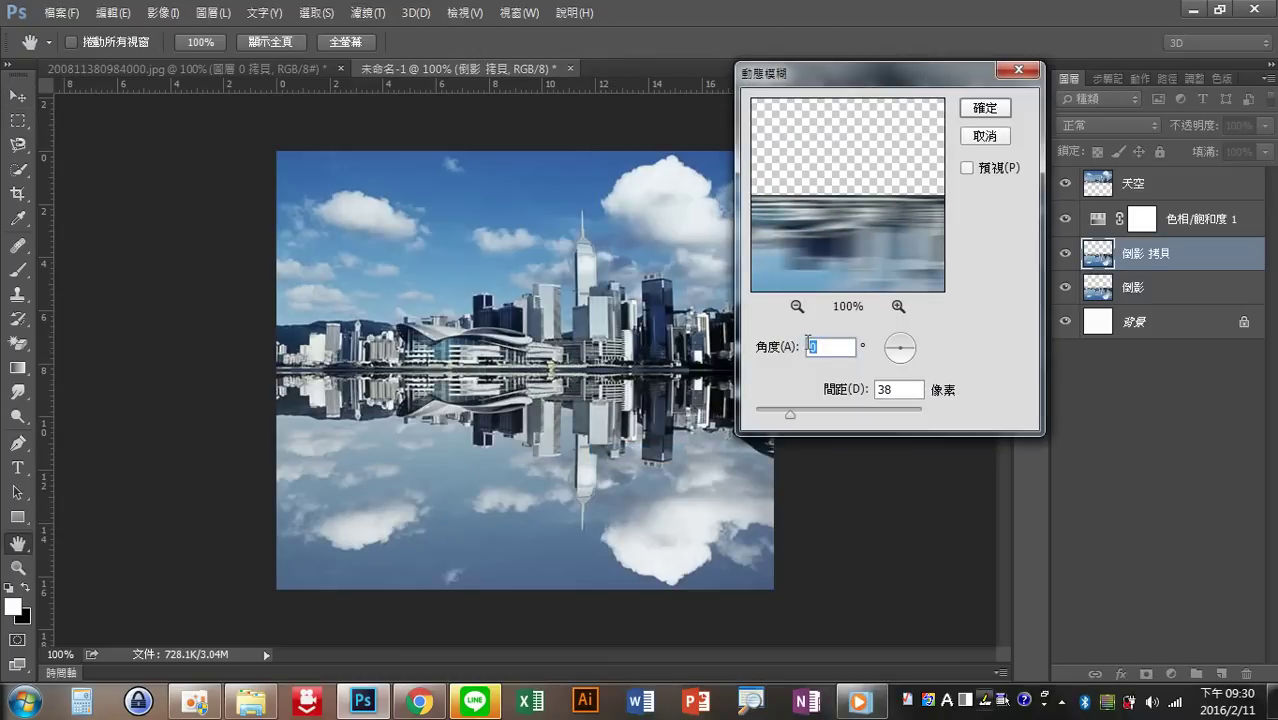
pyautogui.write('90')
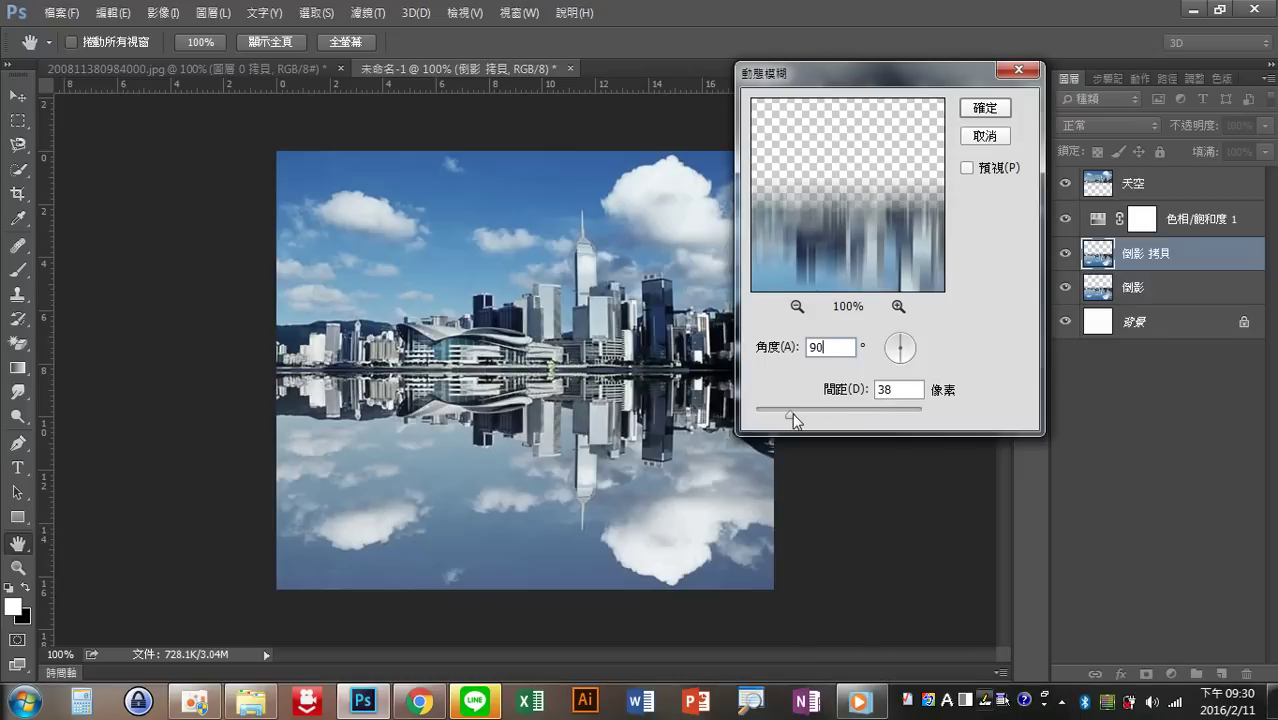
pyautogui.click(966, 168)
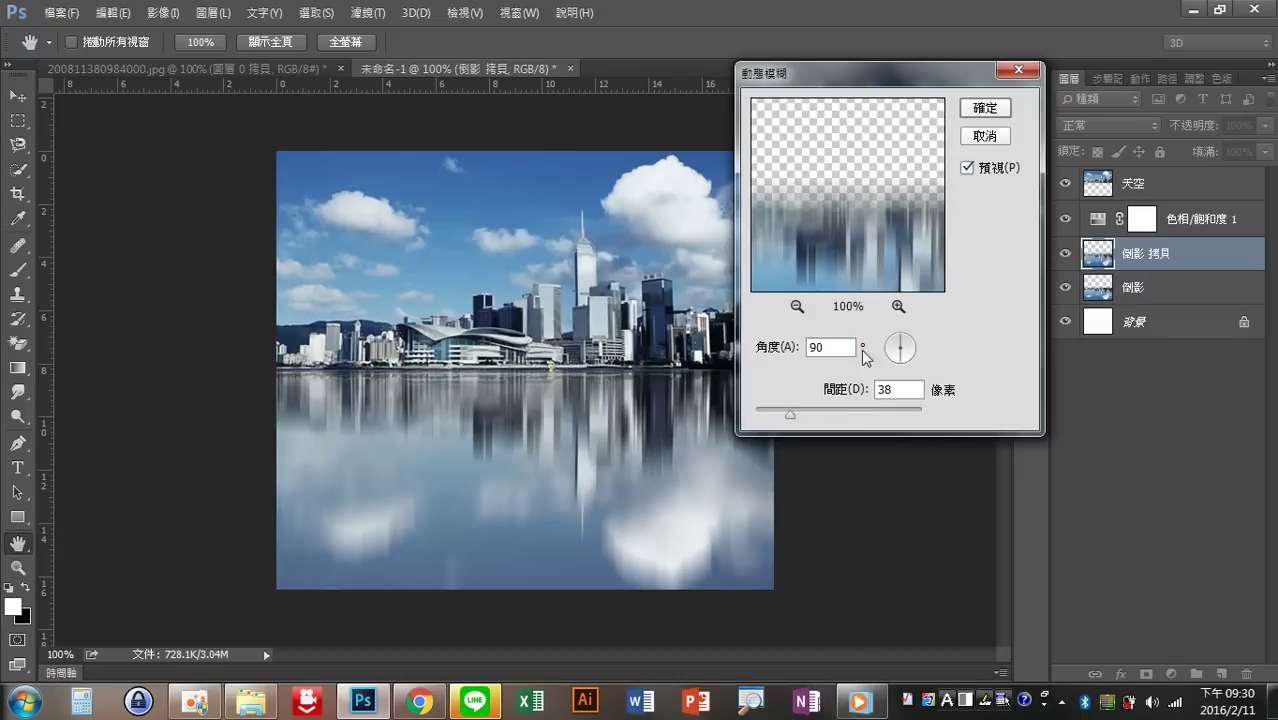
pyautogui.moveTo(790, 413); pyautogui.dragTo(788, 412)
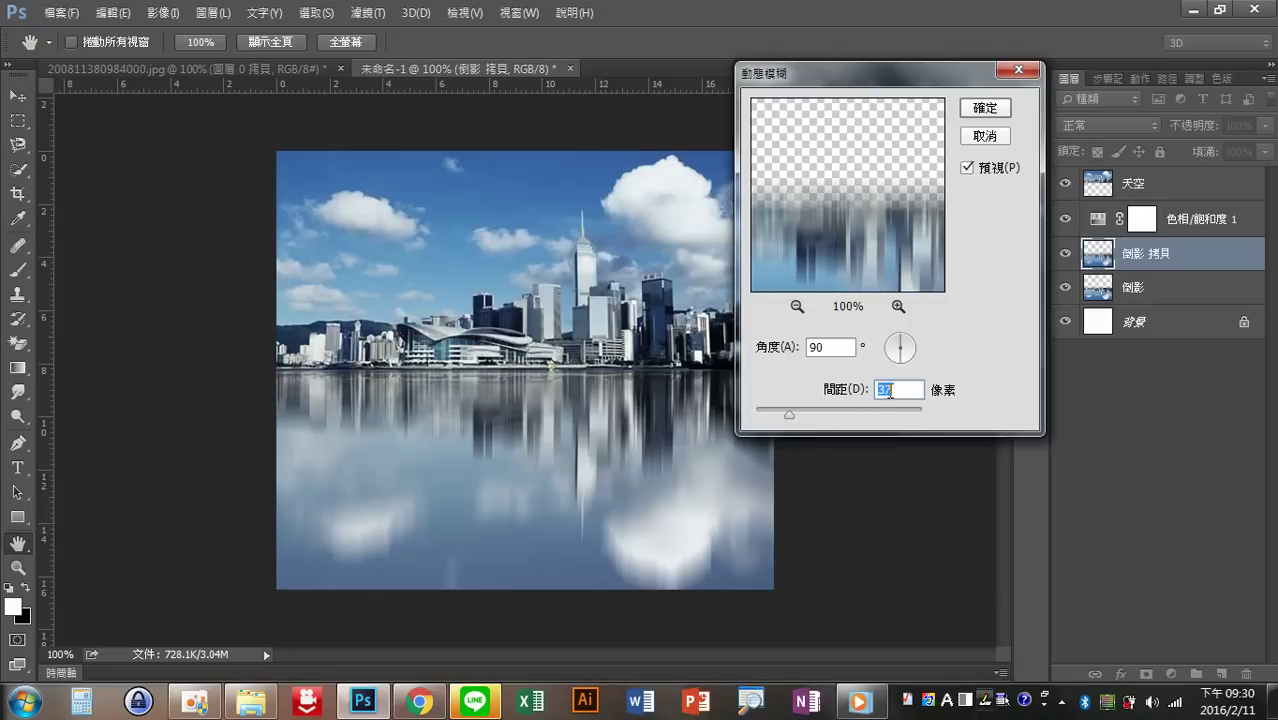
pyautogui.click(986, 108)
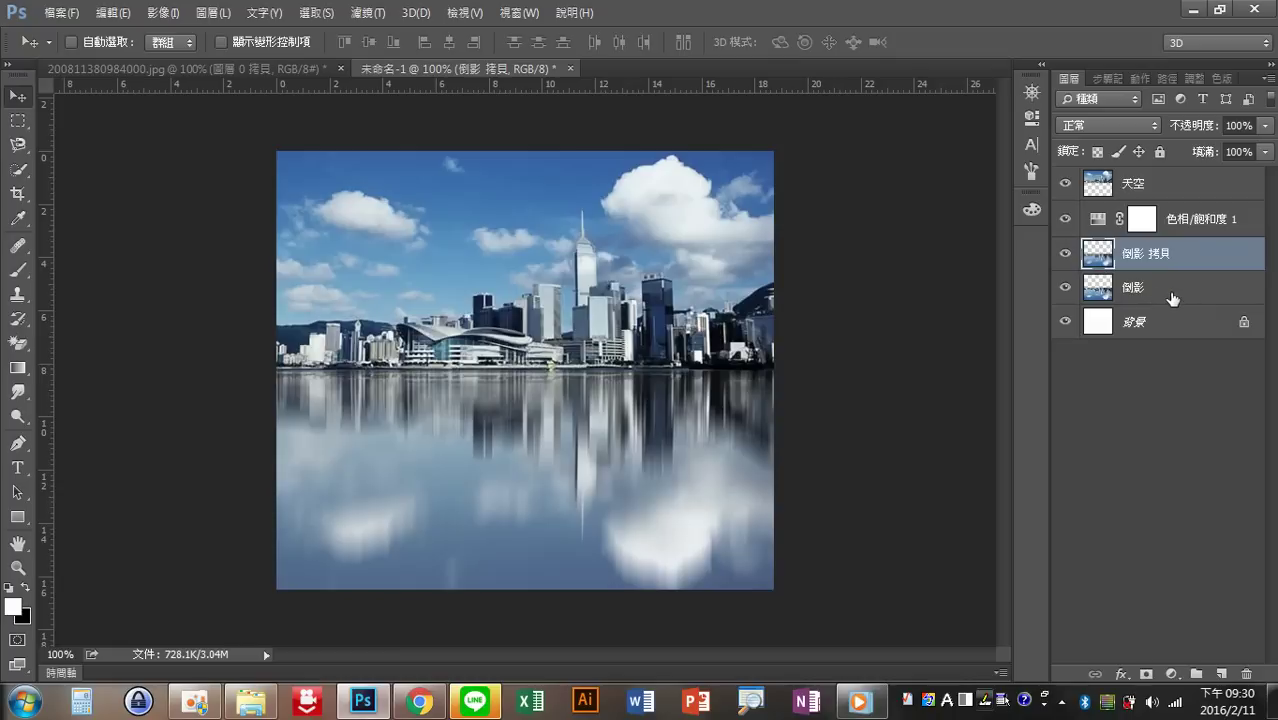
# Give the blurred 倒影 拷貝 layer a new Chinese name using the IME
pyautogui.click(1172, 298)
pyautogui.click(1160, 258)
pyautogui.doubleClick(1158, 255)
pyautogui.press('BackSpace')
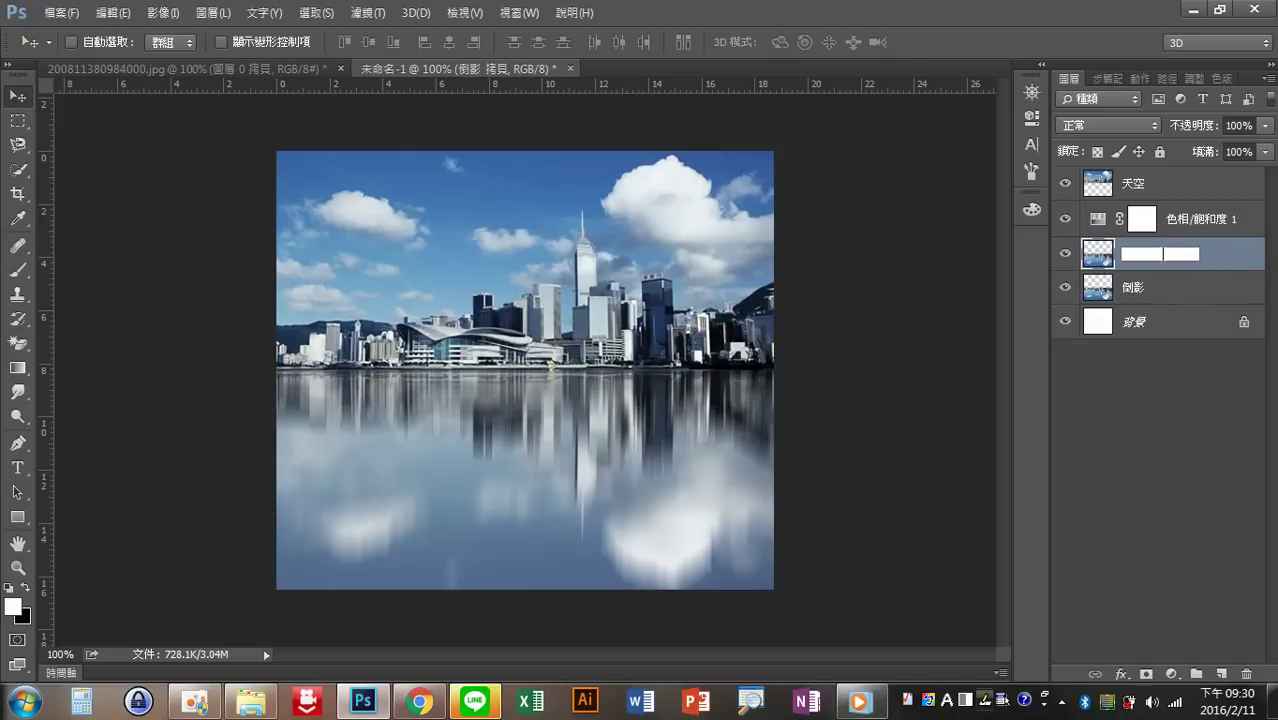
pyautogui.write('2l')
pyautogui.write('4')
pyautogui.press('Down')
pyautogui.press('Return')
pyautogui.write('u')
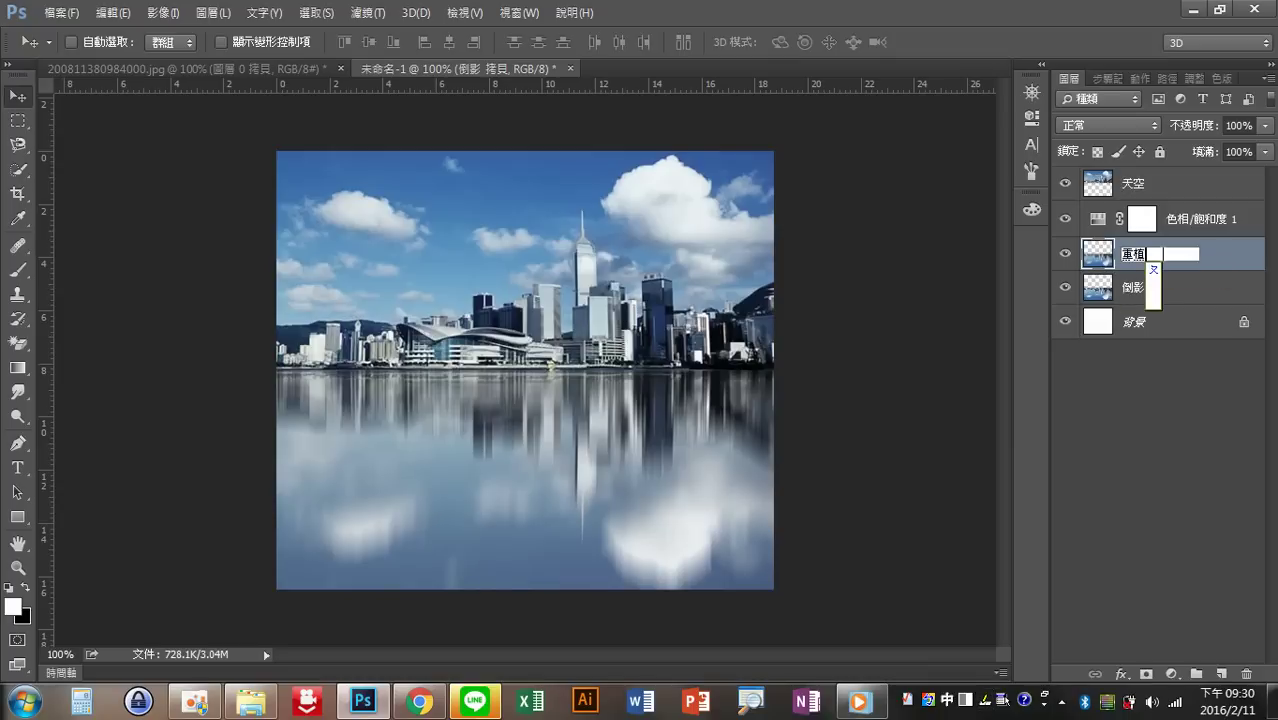
pyautogui.press('BackSpace')
pyautogui.press('BackSpace')
pyautogui.write('uo6')
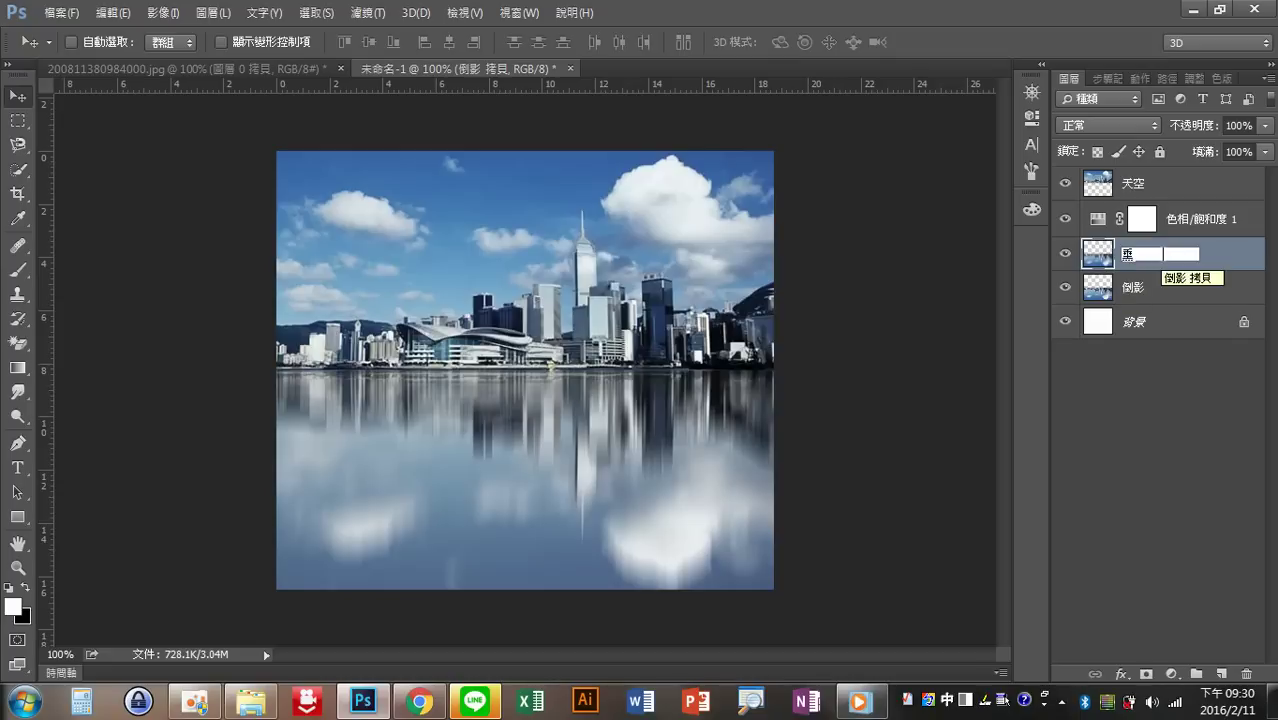
pyautogui.write('直')
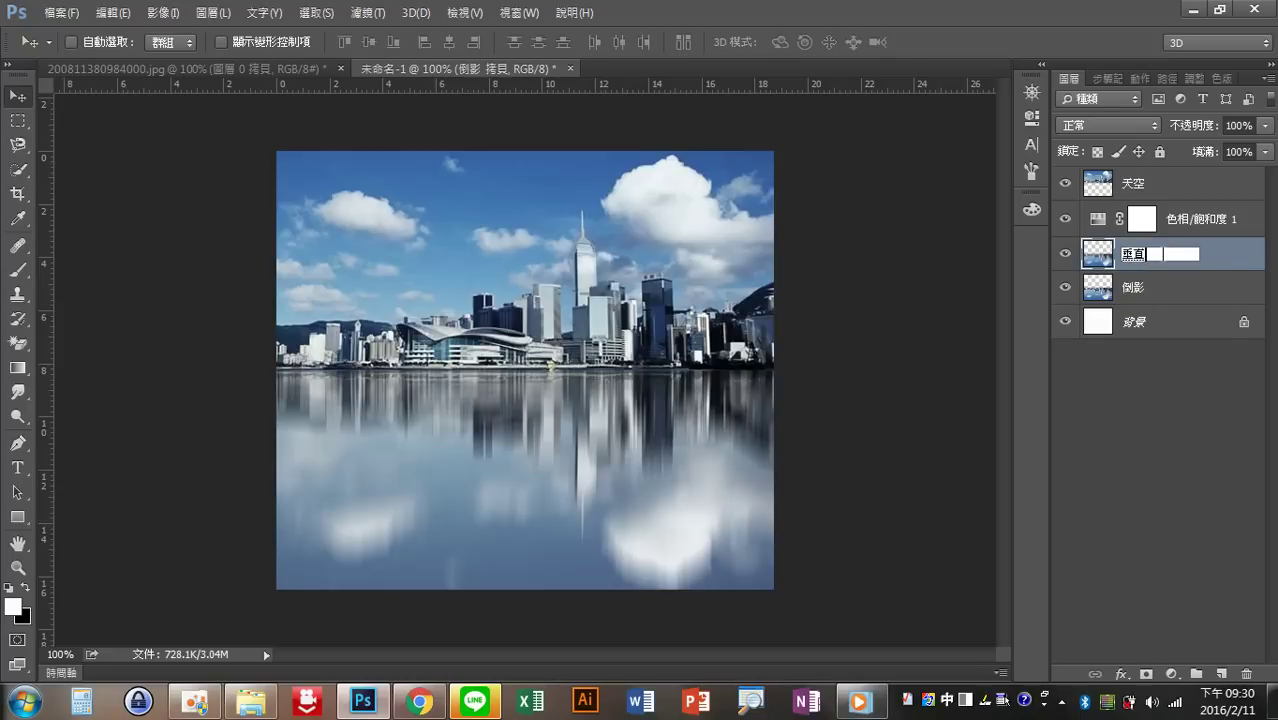
pyautogui.write('波2j/4')
pyautogui.press('Return')
# Correct the name's ending so the layer reads 垂直波動
pyautogui.press('Return')
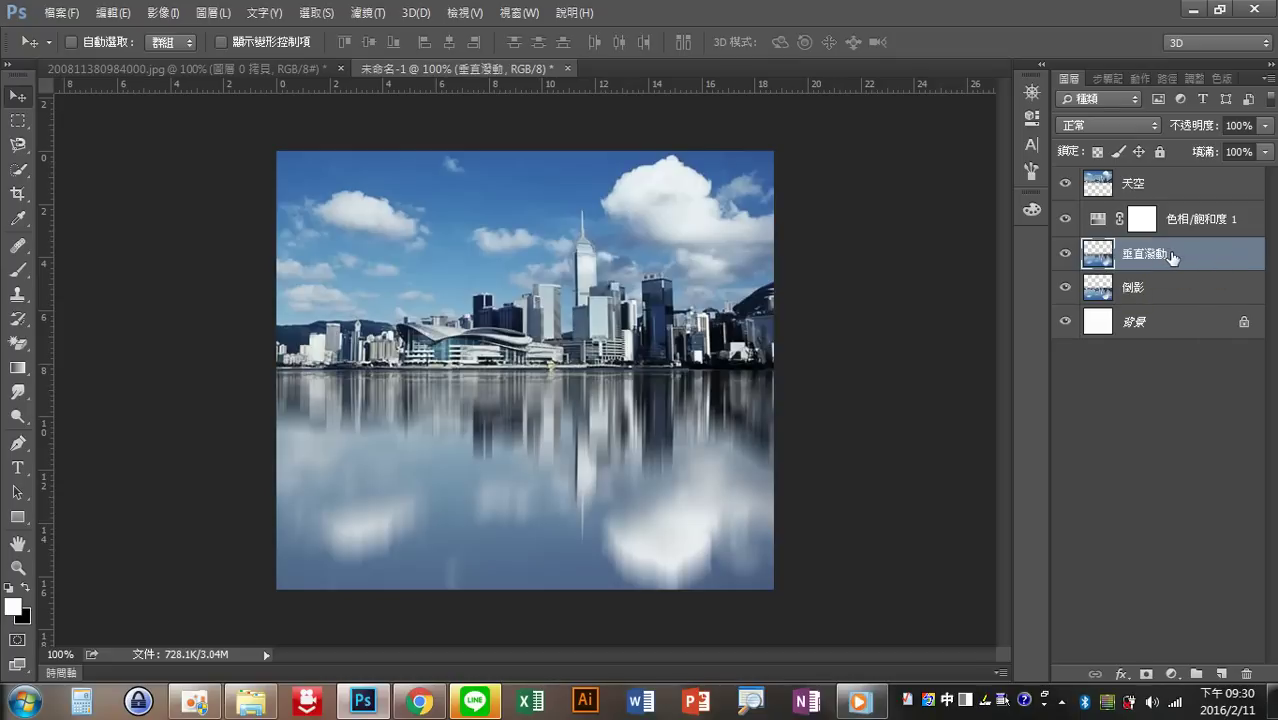
pyautogui.doubleClick(1156, 255)
pyautogui.click(1160, 254)
pyautogui.press('BackSpace')
pyautogui.press('BackSpace')
pyautogui.write('波動')
pyautogui.press('Return')
# Duplicate 倒影 again and apply a 0° Motion Blur, toggling Preview to compare
pyautogui.click(1186, 290)
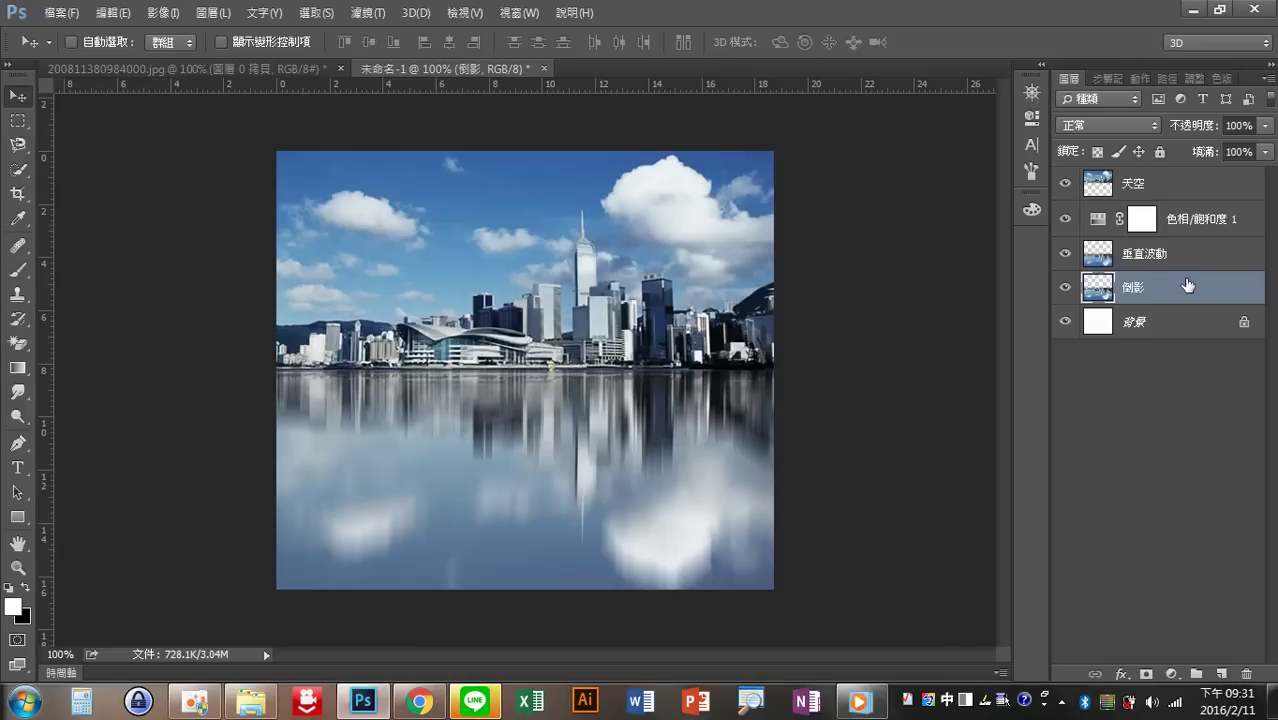
pyautogui.hotkey('ctrl', 'j')
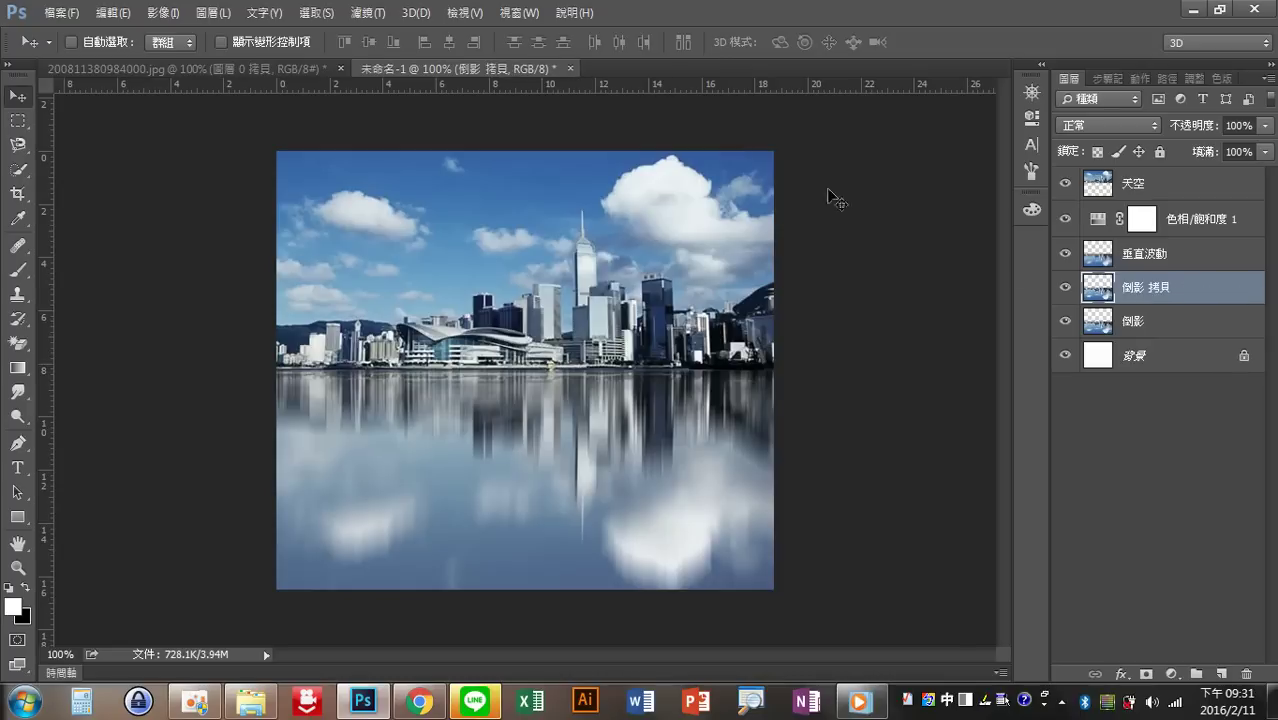
pyautogui.click(375, 20)
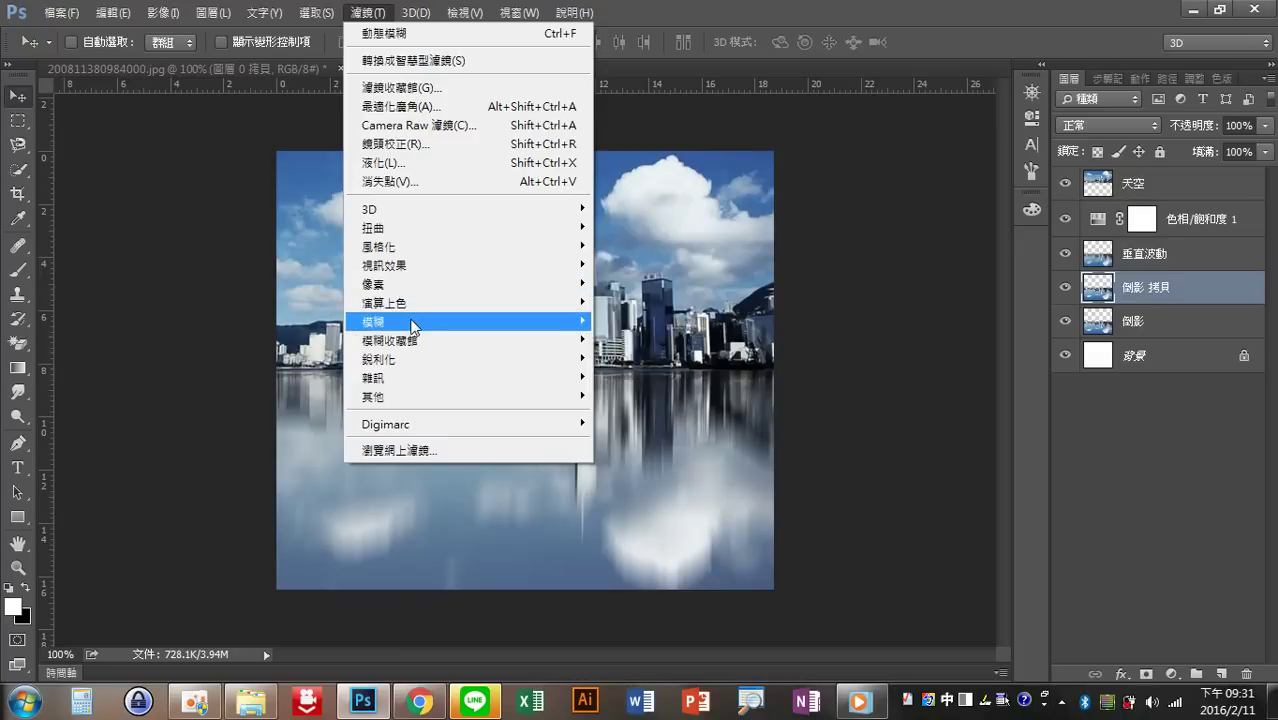
pyautogui.moveTo(467, 321)
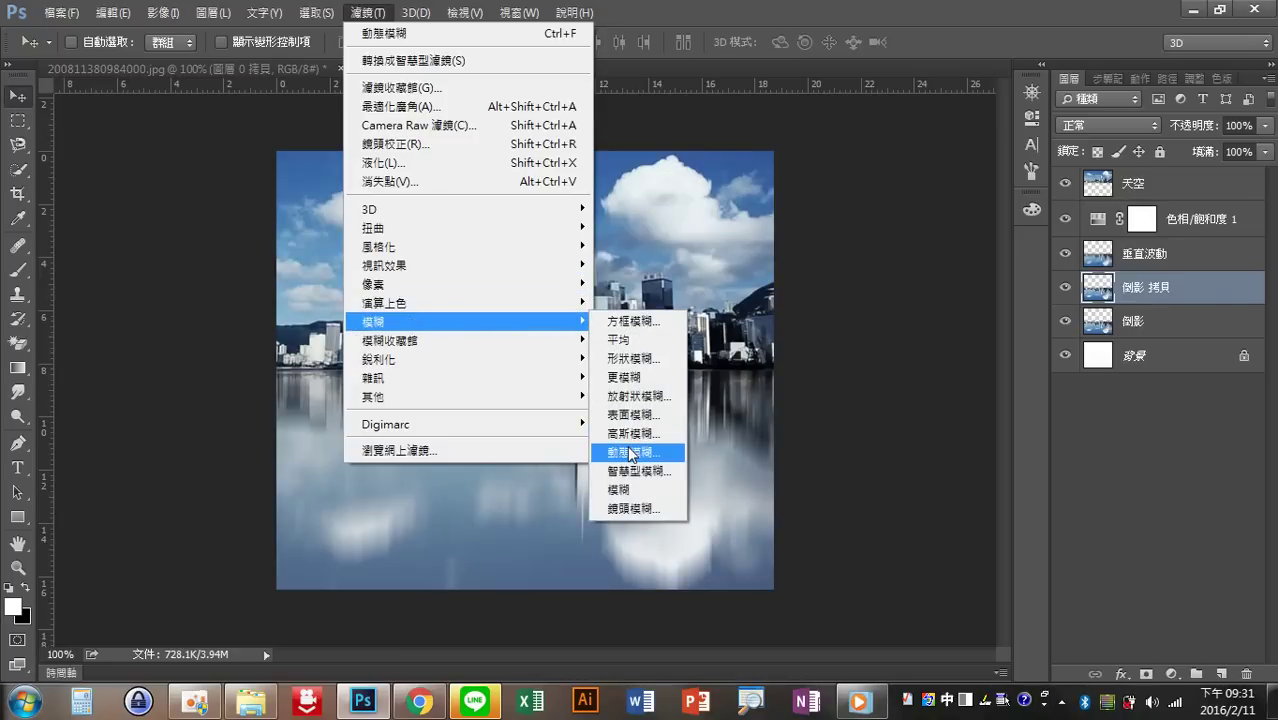
pyautogui.click(633, 452)
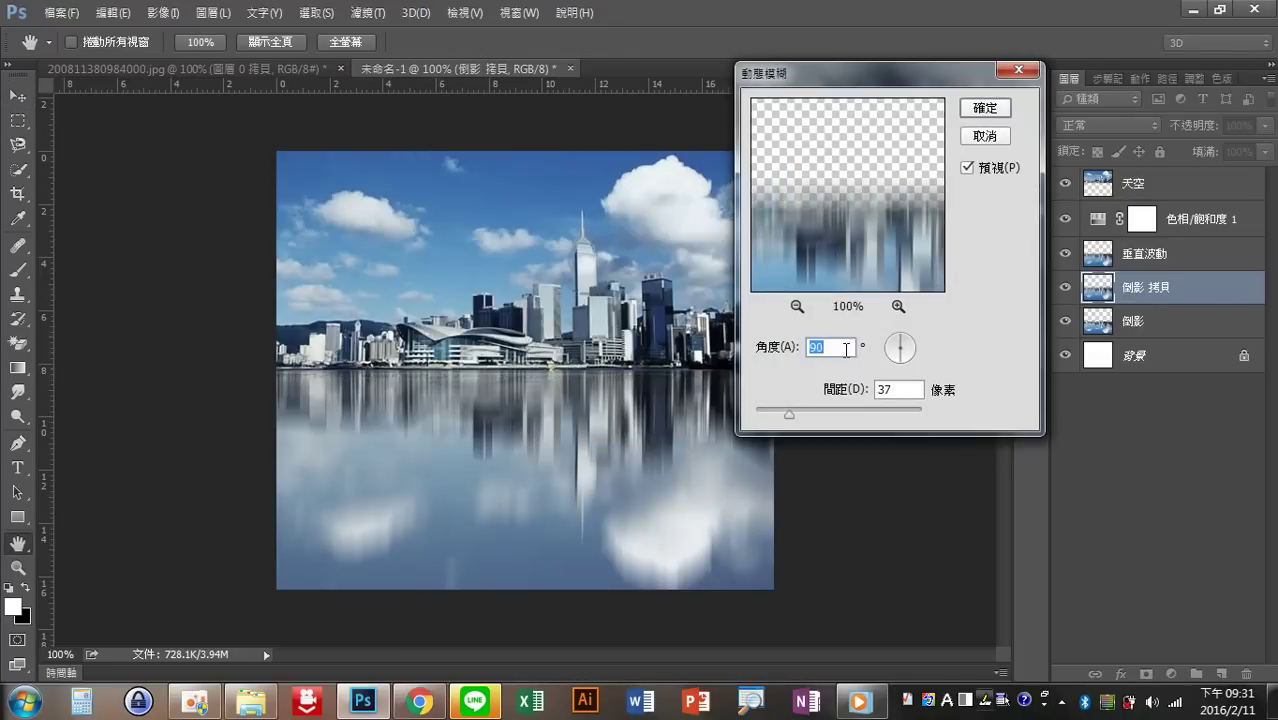
pyautogui.write('0')
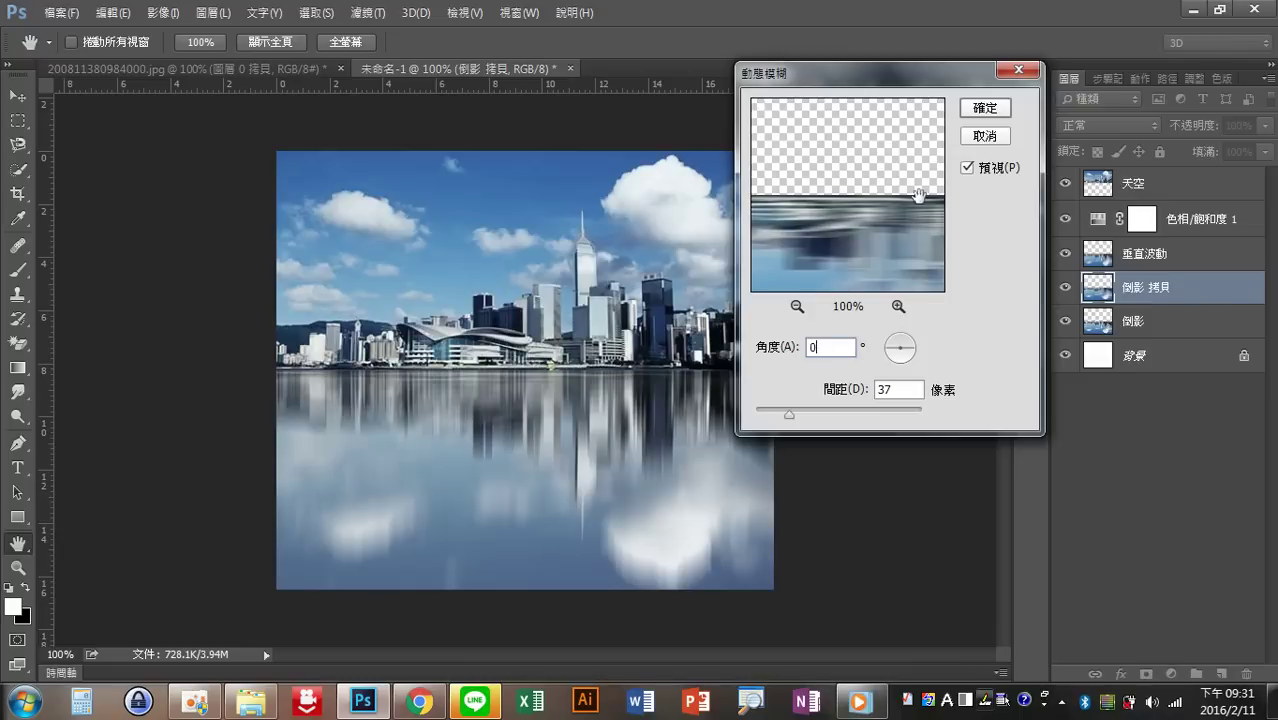
pyautogui.click(966, 168)
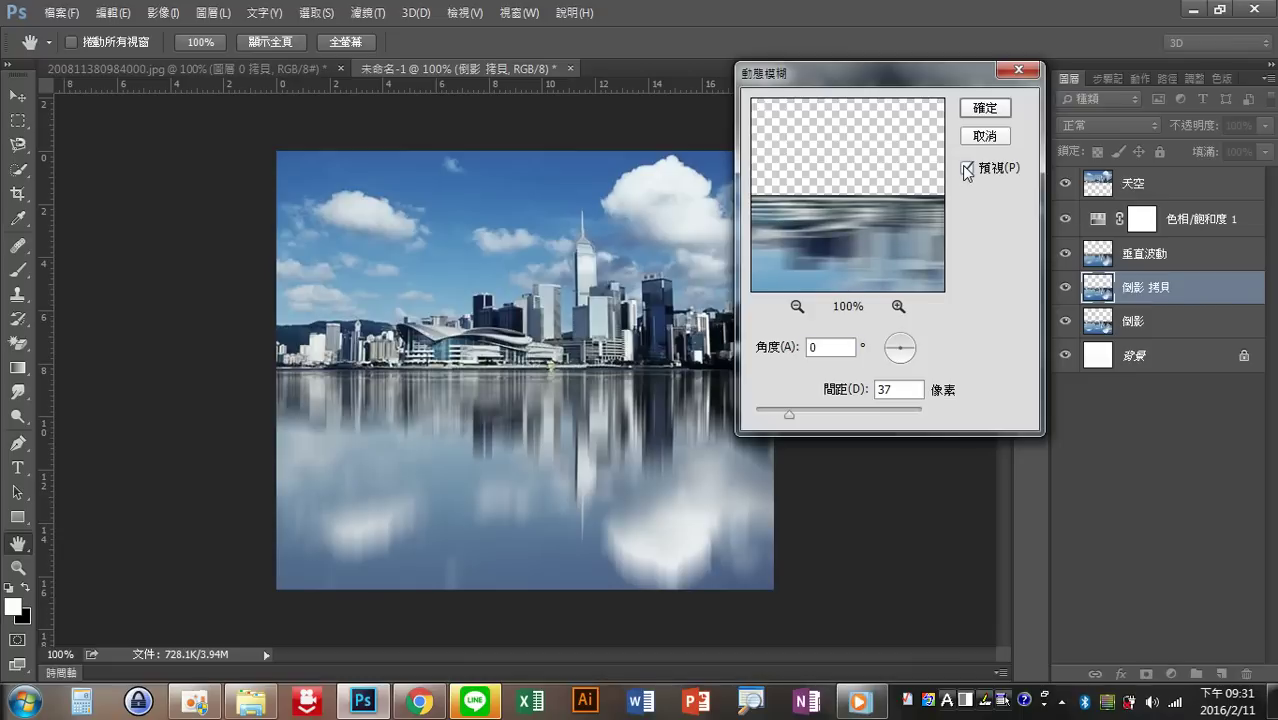
pyautogui.click(966, 168)
pyautogui.click(966, 168)
pyautogui.click(966, 168)
pyautogui.click(966, 168)
pyautogui.click(966, 168)
pyautogui.click(966, 168)
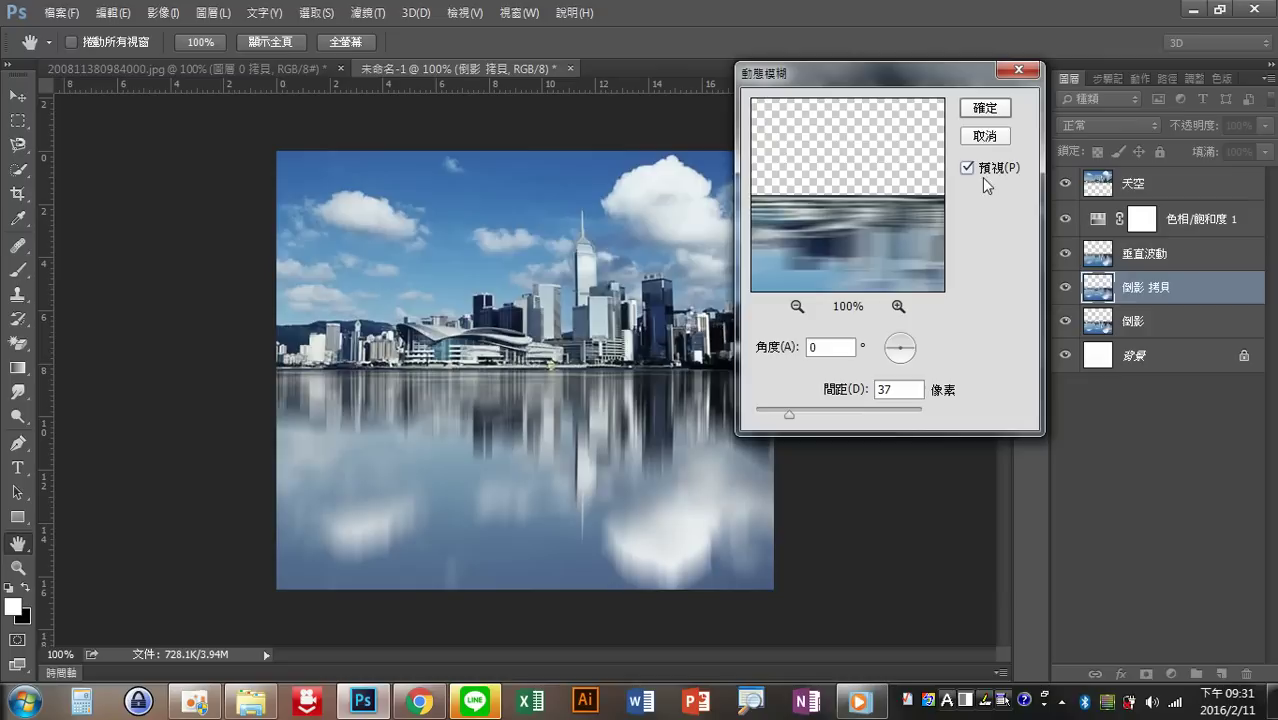
pyautogui.click(985, 107)
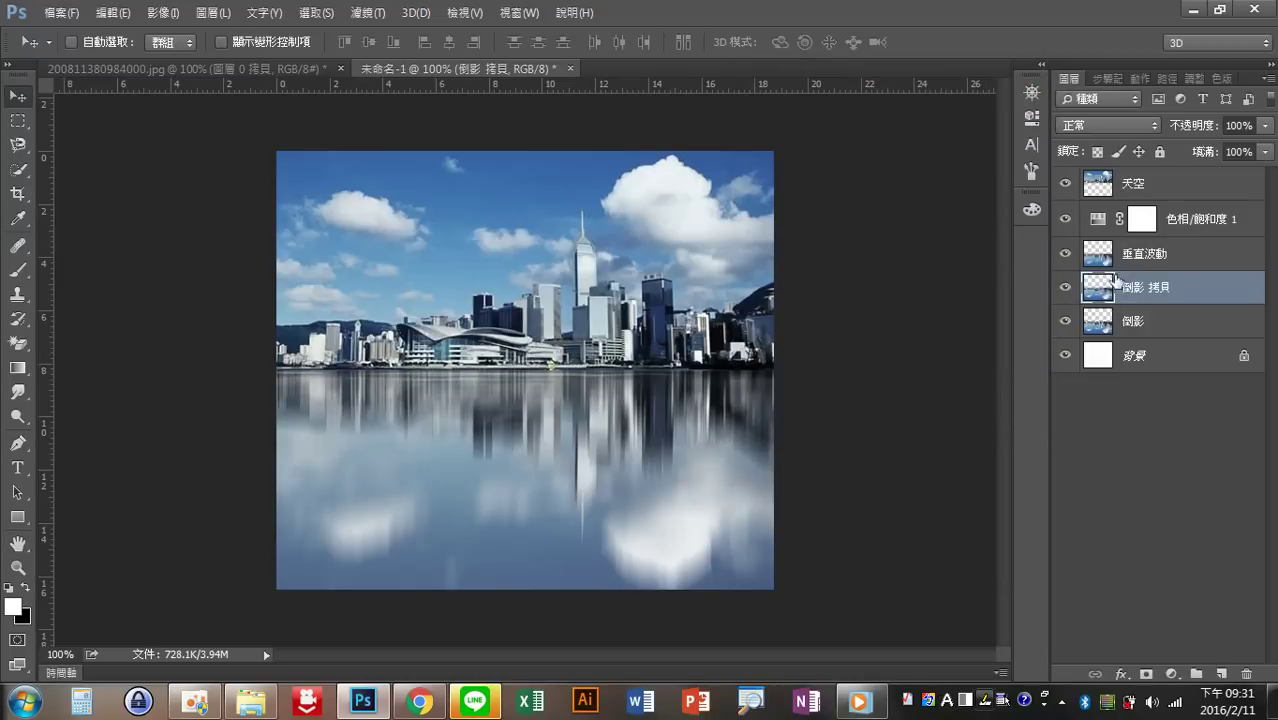
# Rename the horizontally blurred 倒影 拷貝 layer to 橫向波動
pyautogui.doubleClick(1151, 289)
pyautogui.press('BackSpace')
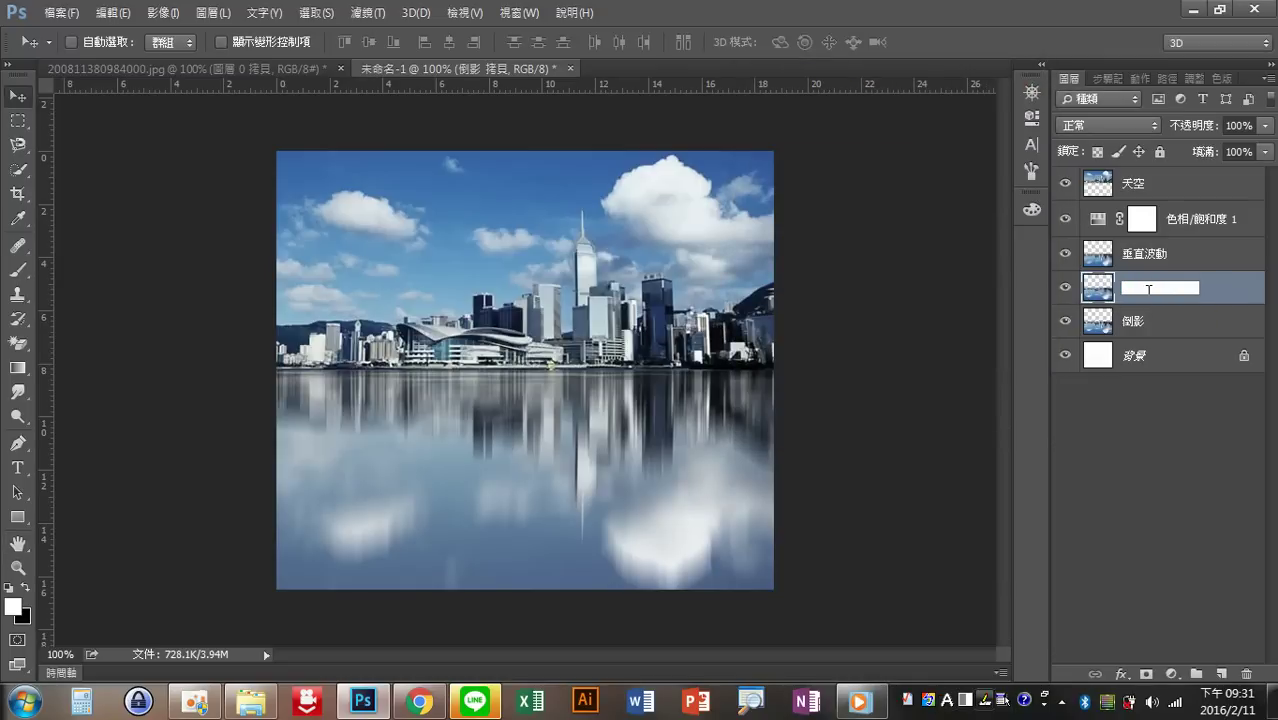
pyautogui.write('c')
pyautogui.press('BackSpace')
pyautogui.hotkey('ctrl', 'space')
pyautogui.write('倒')
pyautogui.write('橫向')
pyautogui.write('波動')
pyautogui.press('Return')
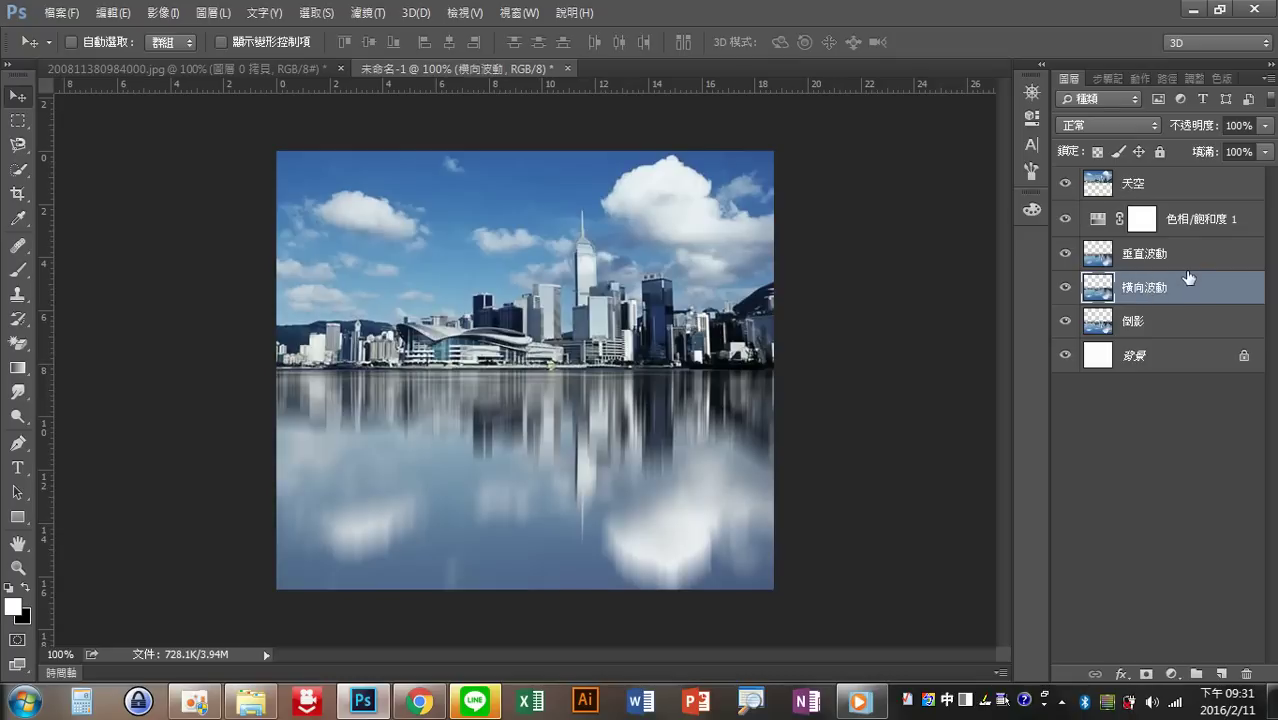
# Try 82% opacity on 垂直波動 and 77% on 橫向波動
pyautogui.click(1195, 256)
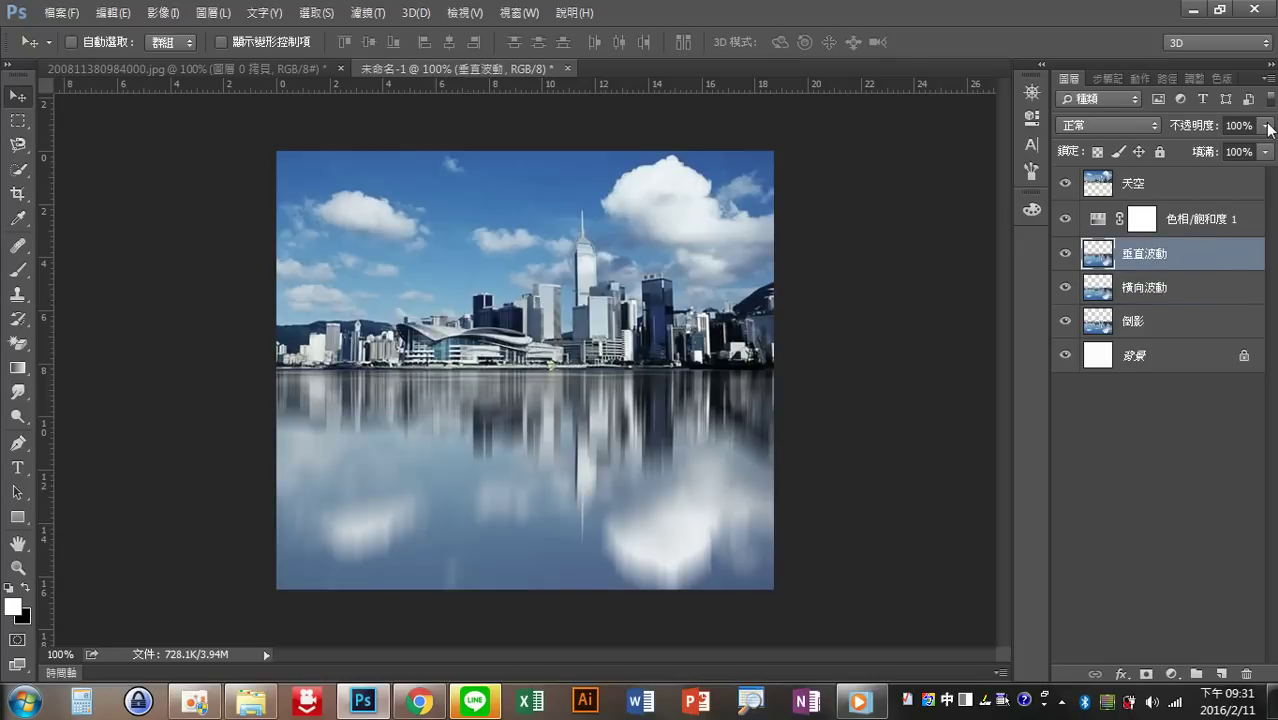
pyautogui.click(1268, 128)
pyautogui.moveTo(1266, 147); pyautogui.dragTo(1252, 160)
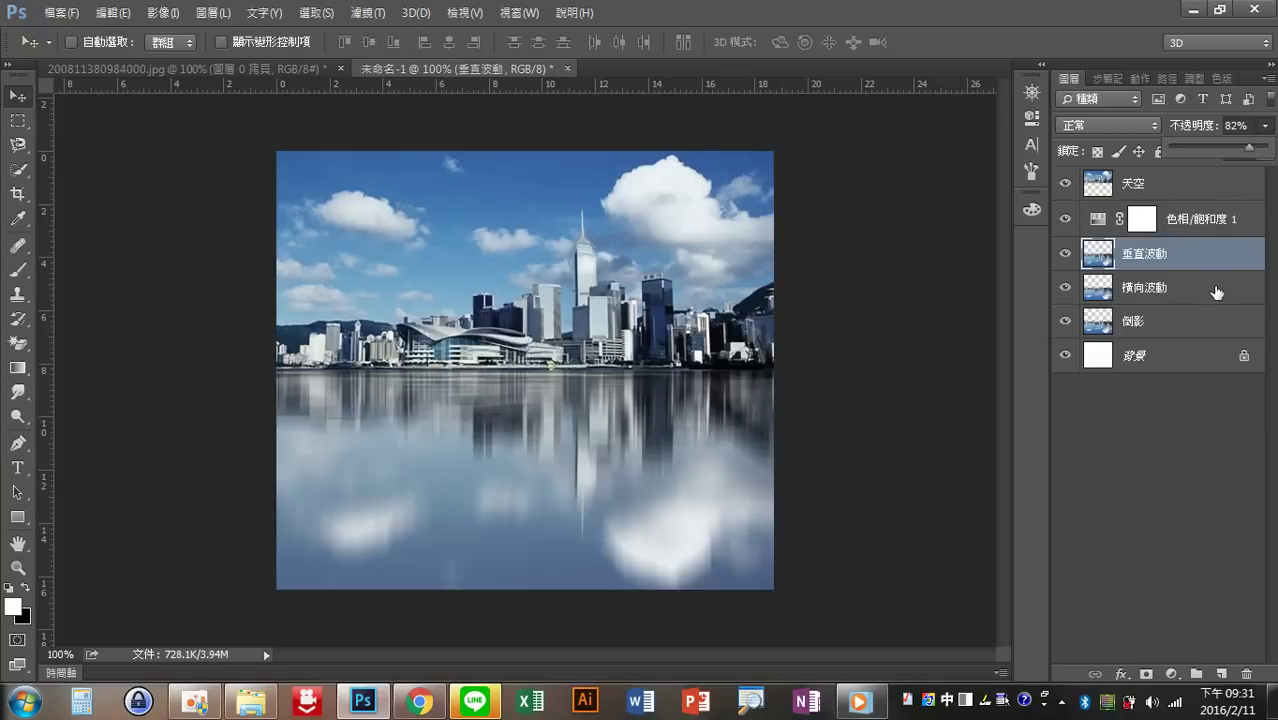
pyautogui.click(1214, 295)
pyautogui.click(1268, 126)
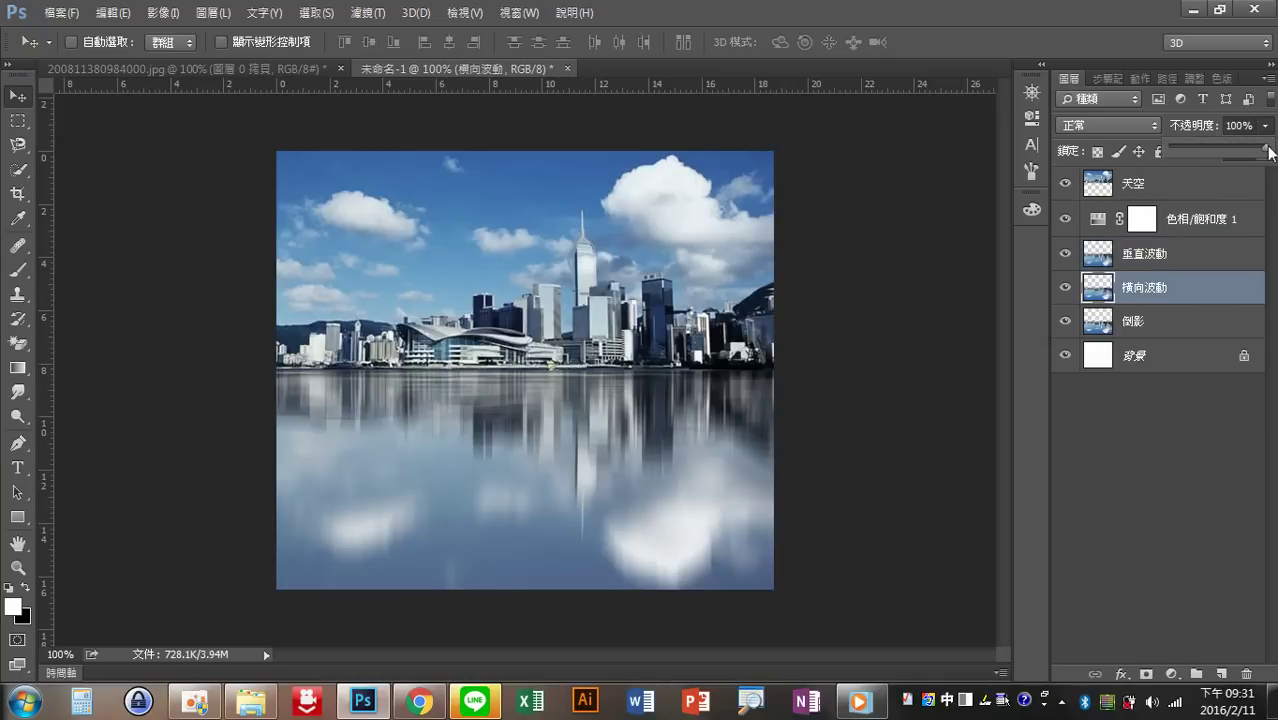
pyautogui.moveTo(1268, 150); pyautogui.dragTo(1246, 160)
# Compare layer visibility, settle 橫向波動 at 62% opacity, and hide 垂直波動
pyautogui.moveTo(1065, 287); pyautogui.dragTo(1066, 254)
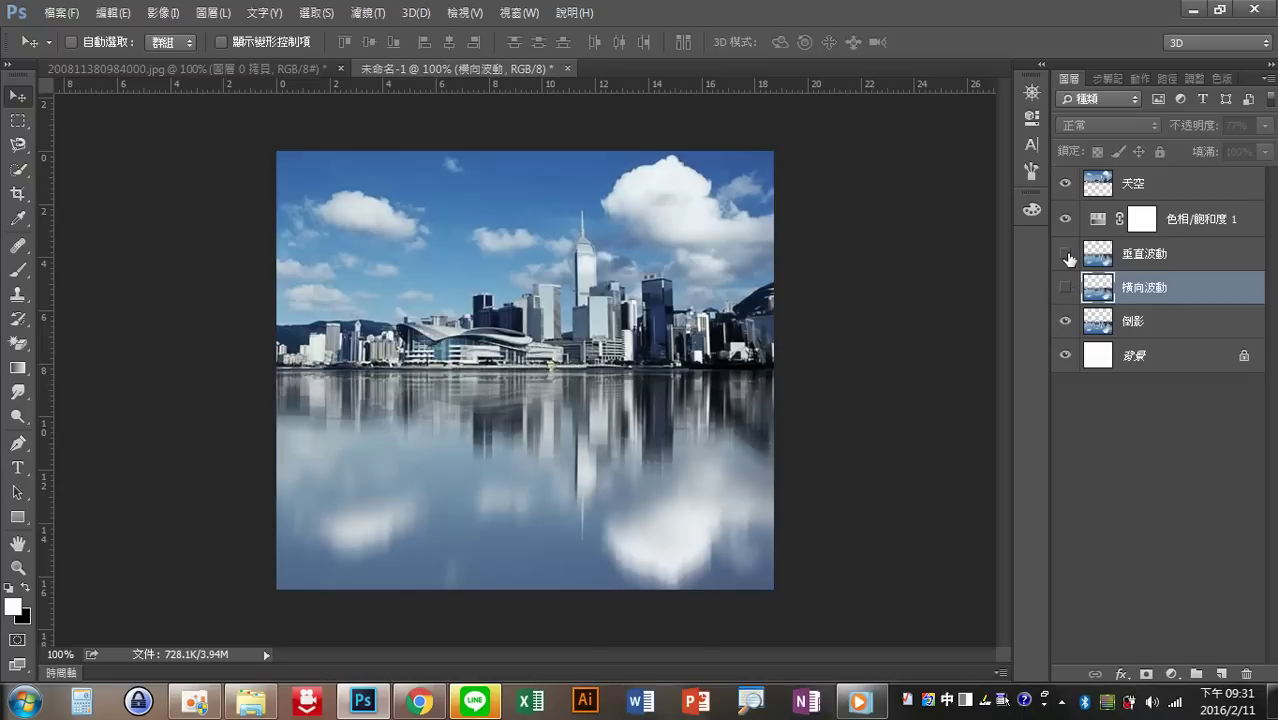
pyautogui.click(1066, 255)
pyautogui.click(1066, 288)
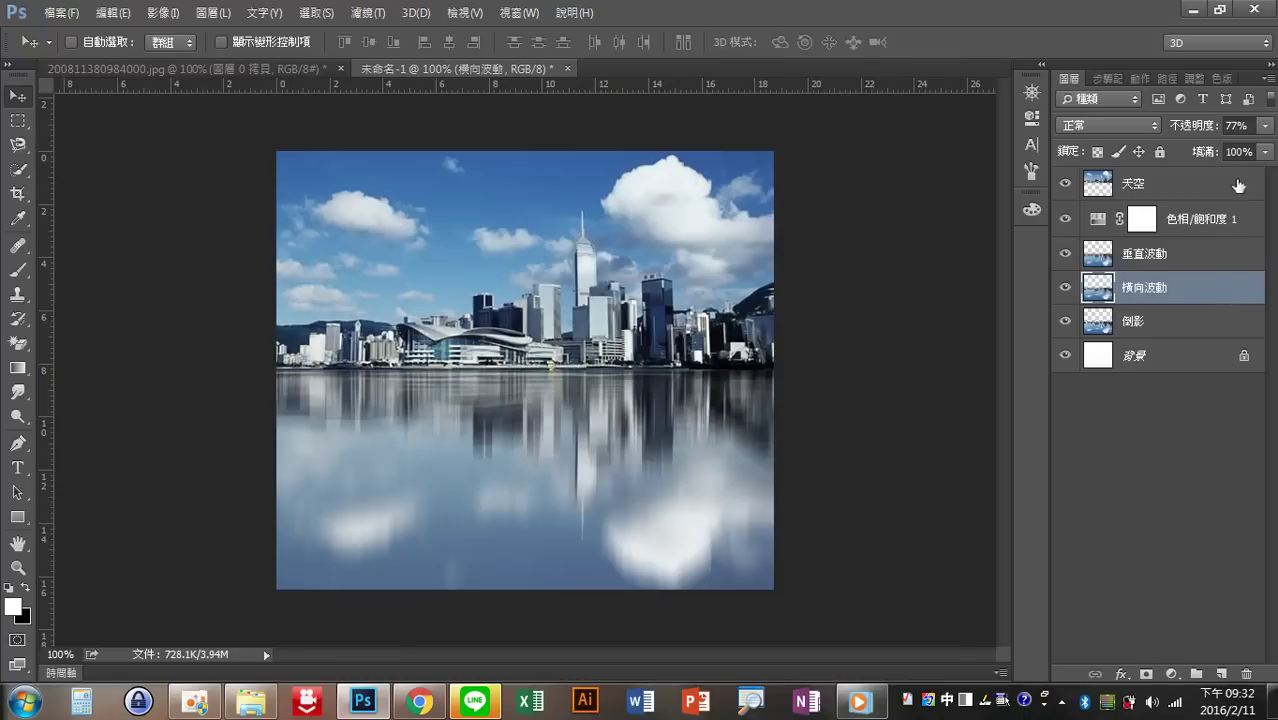
pyautogui.click(1265, 125)
pyautogui.moveTo(1249, 150); pyautogui.dragTo(1229, 153)
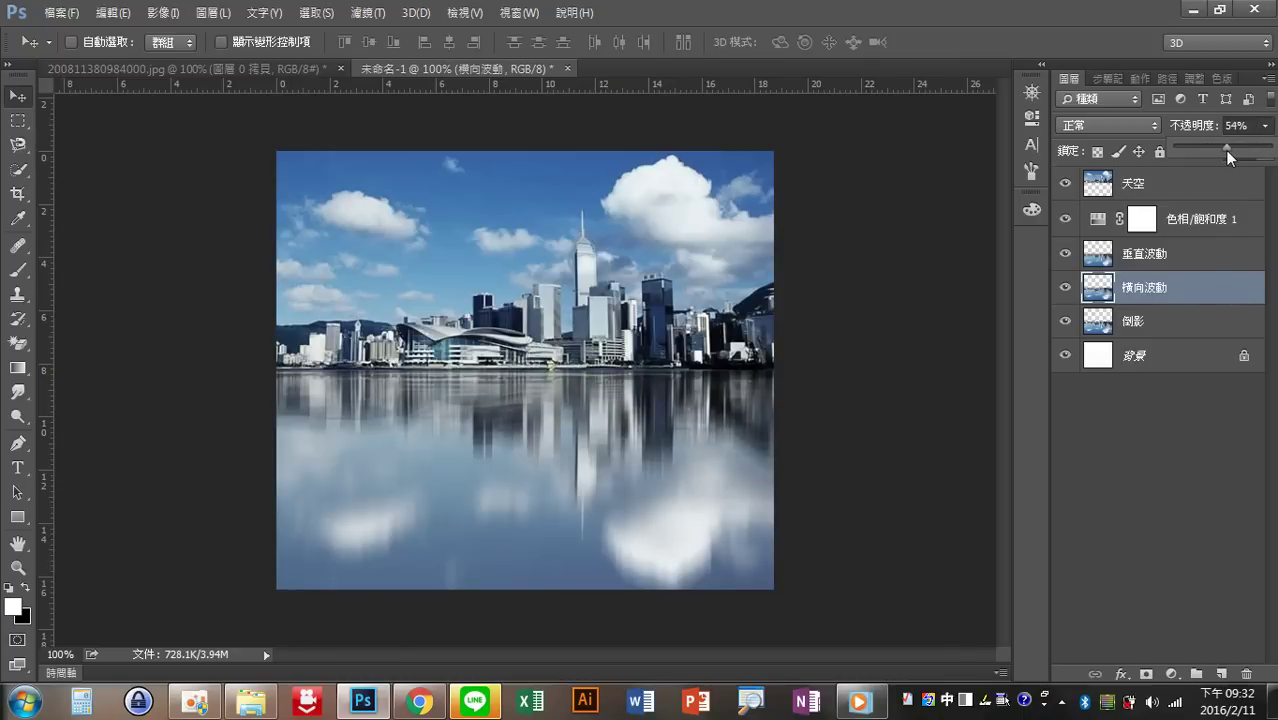
pyautogui.click(1066, 254)
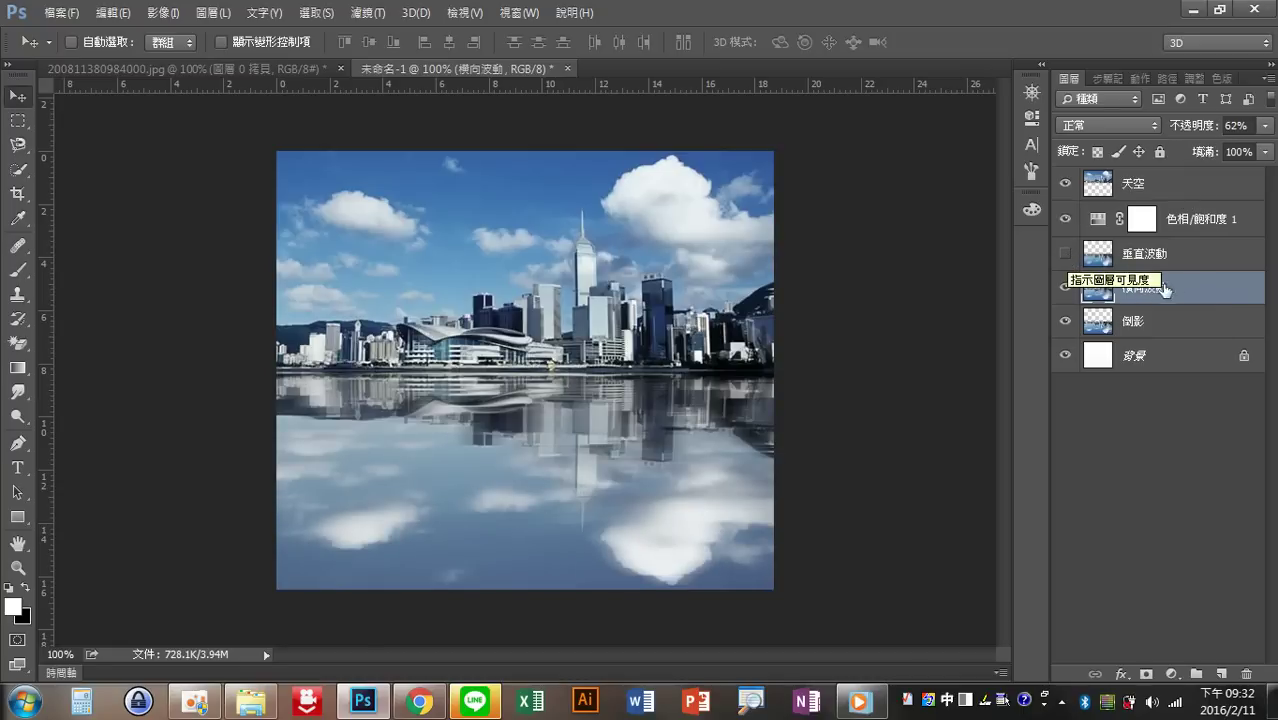
# Show 垂直波動 again and try about 70% opacity on it
pyautogui.click(1066, 254)
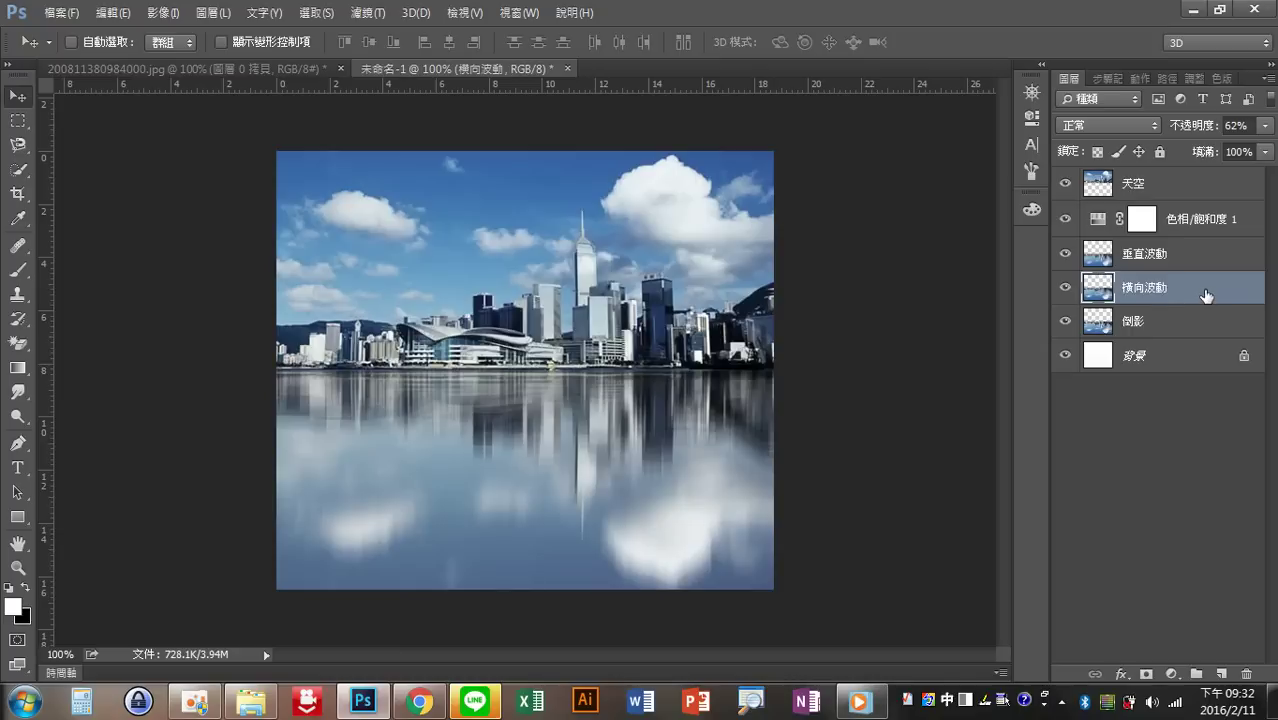
pyautogui.click(1205, 262)
pyautogui.click(1268, 127)
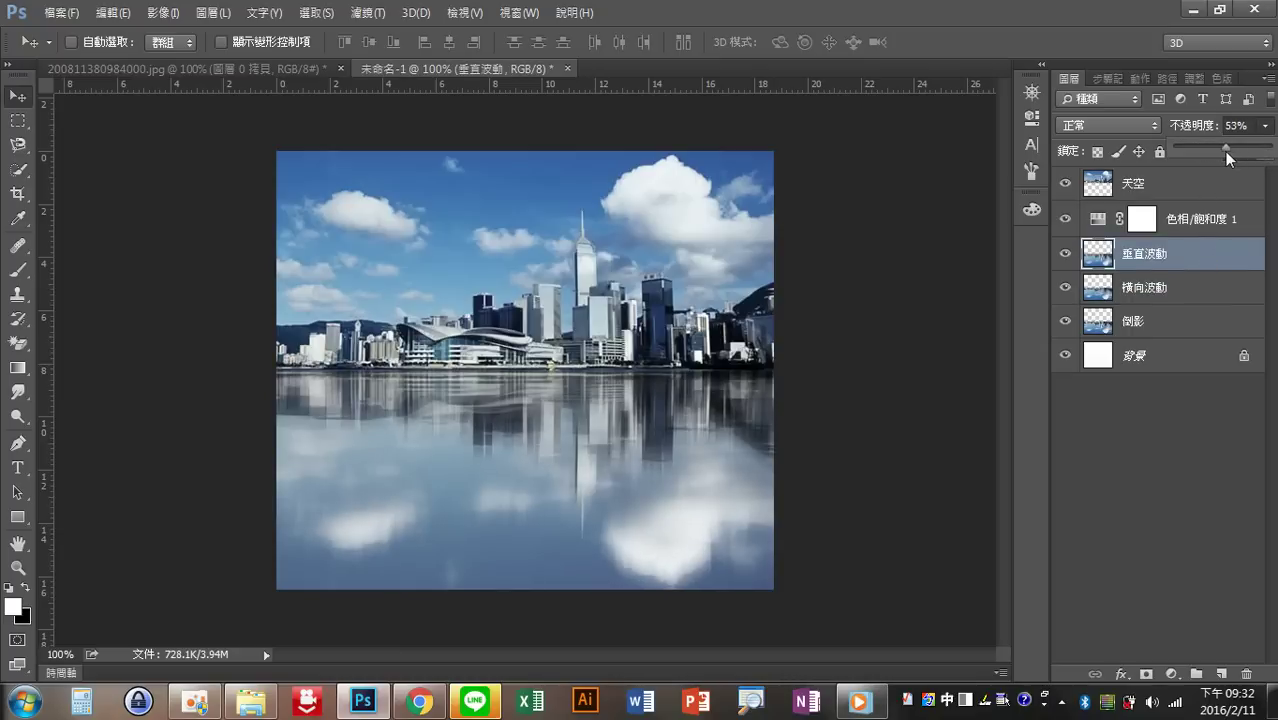
pyautogui.moveTo(1241, 154); pyautogui.dragTo(1242, 154)
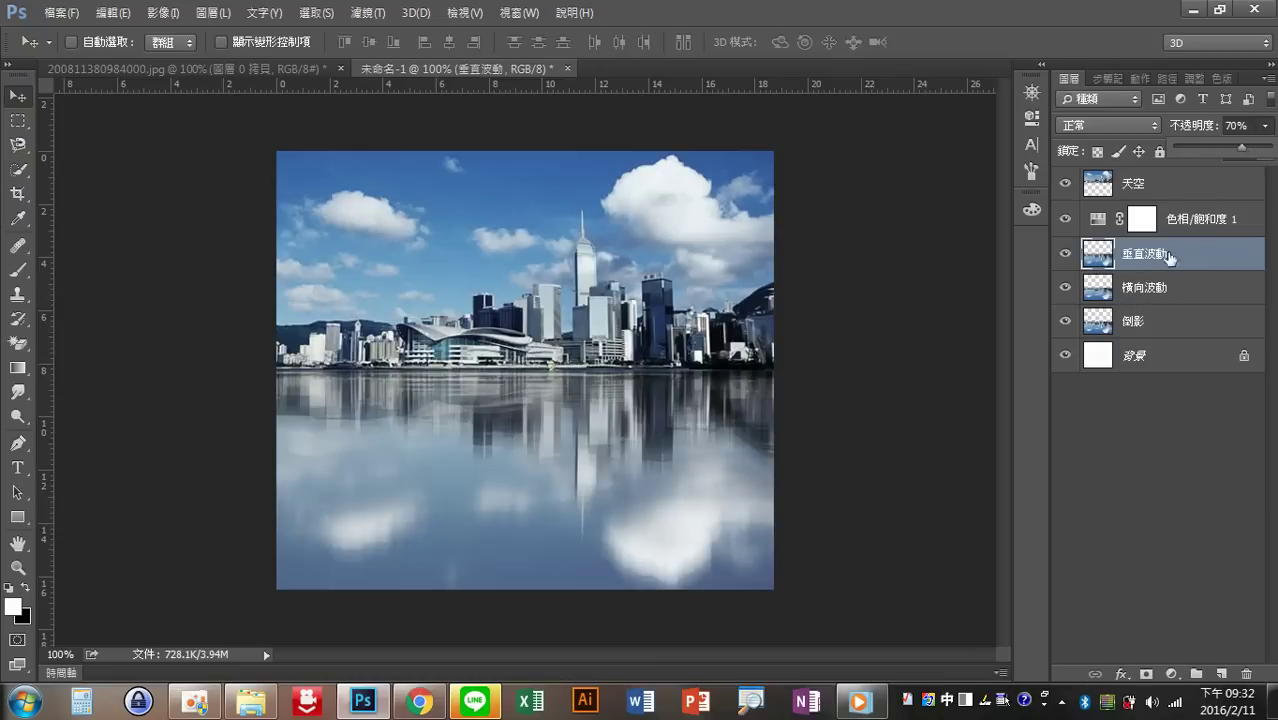
pyautogui.click(1183, 298)
# Toggle 橫向波動 on and off to compare the reflection
pyautogui.click(1183, 298)
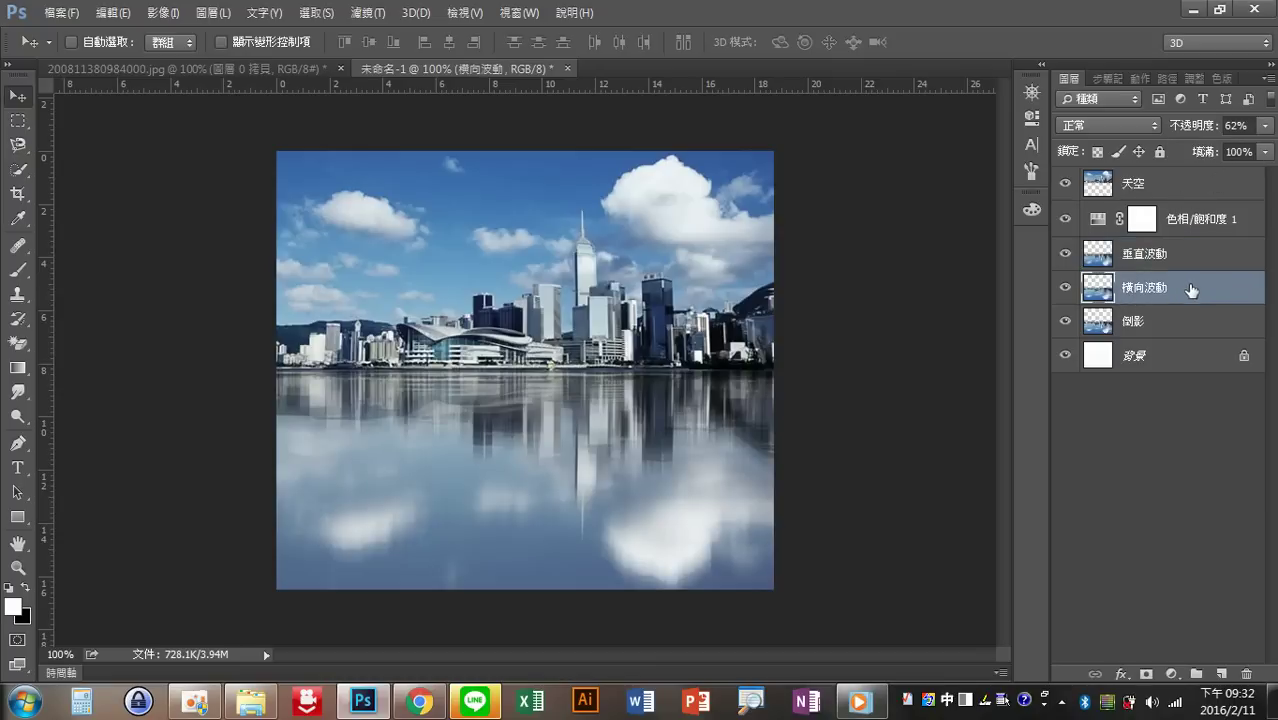
pyautogui.click(1200, 258)
pyautogui.click(1191, 289)
pyautogui.click(1066, 288)
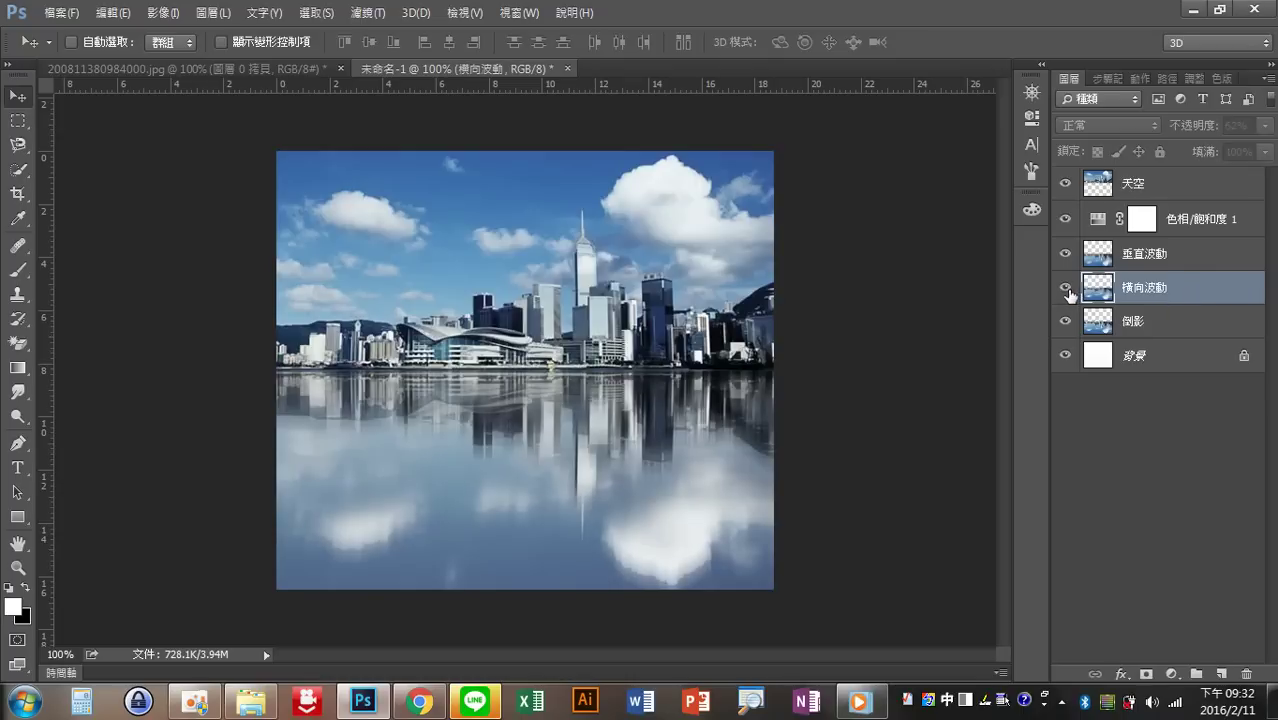
pyautogui.click(1066, 289)
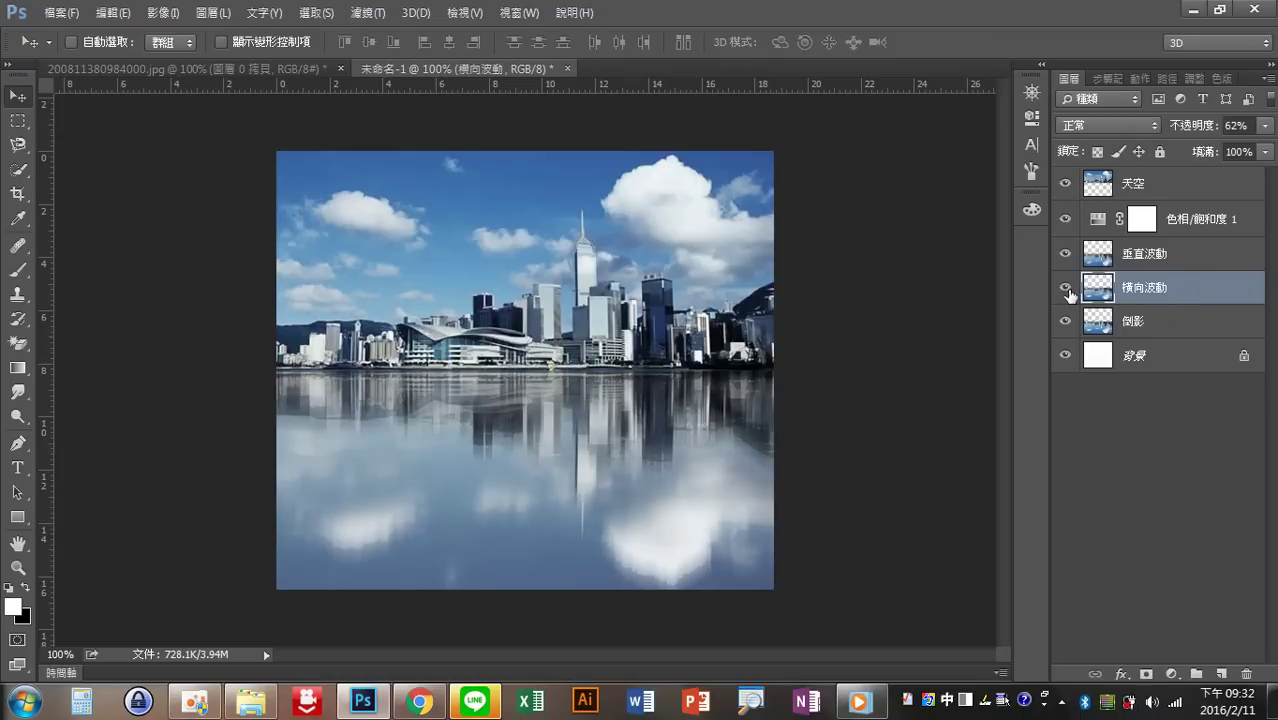
pyautogui.click(1066, 289)
pyautogui.click(1066, 289)
pyautogui.click(1066, 288)
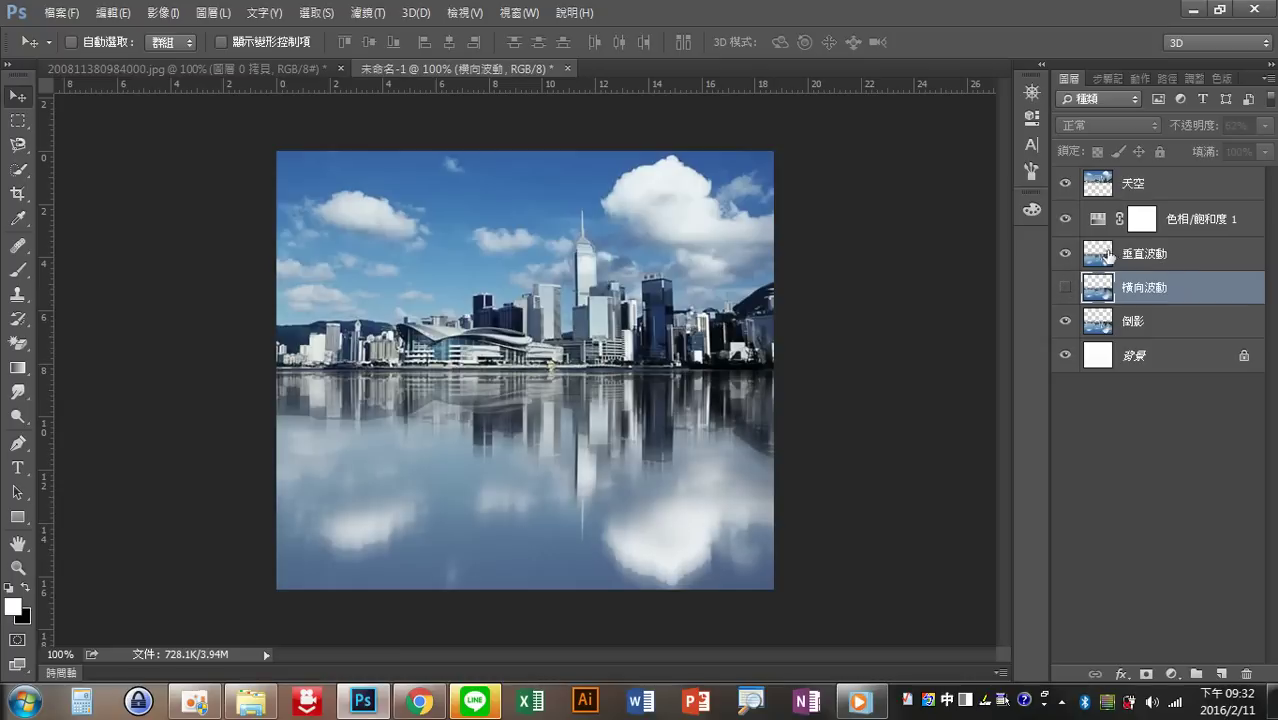
# Raise 垂直波動 to 88% opacity and turn 橫向波動 back on
pyautogui.click(1196, 252)
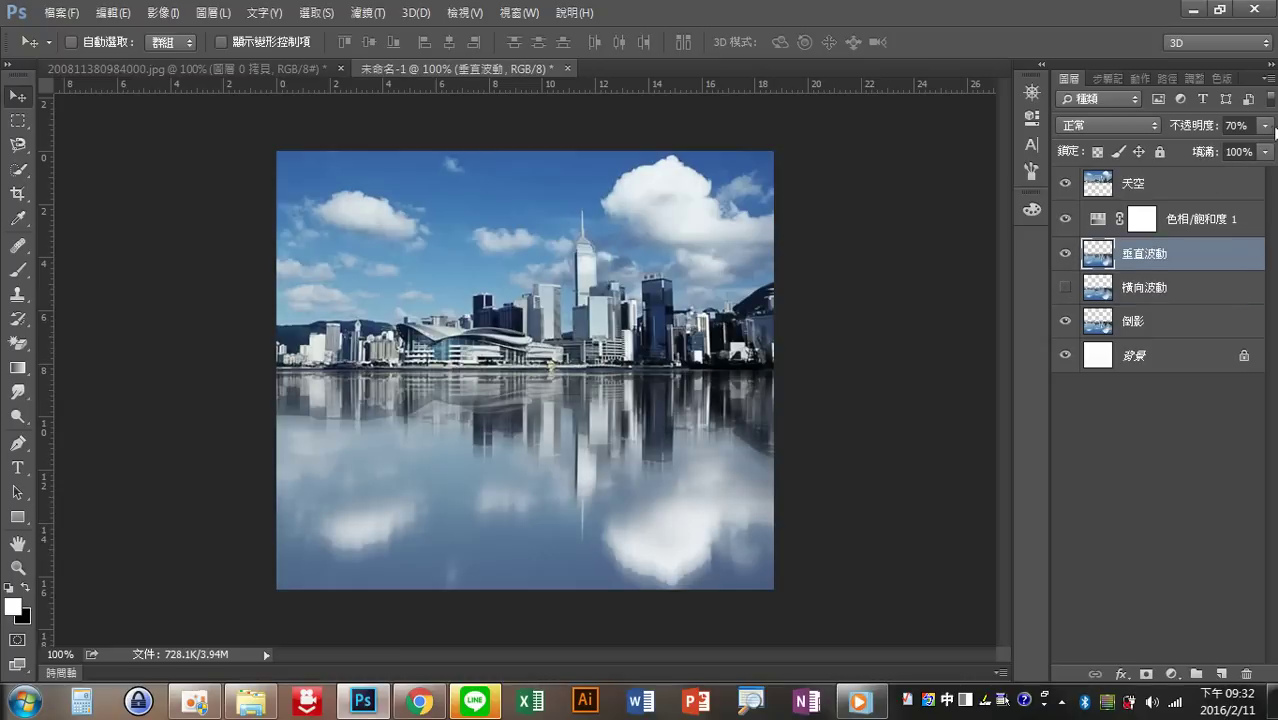
pyautogui.click(1265, 126)
pyautogui.moveTo(1243, 150)
pyautogui.mouseDown()
pyautogui.moveTo(1271, 155)
pyautogui.moveTo(1260, 154)
pyautogui.mouseUp()
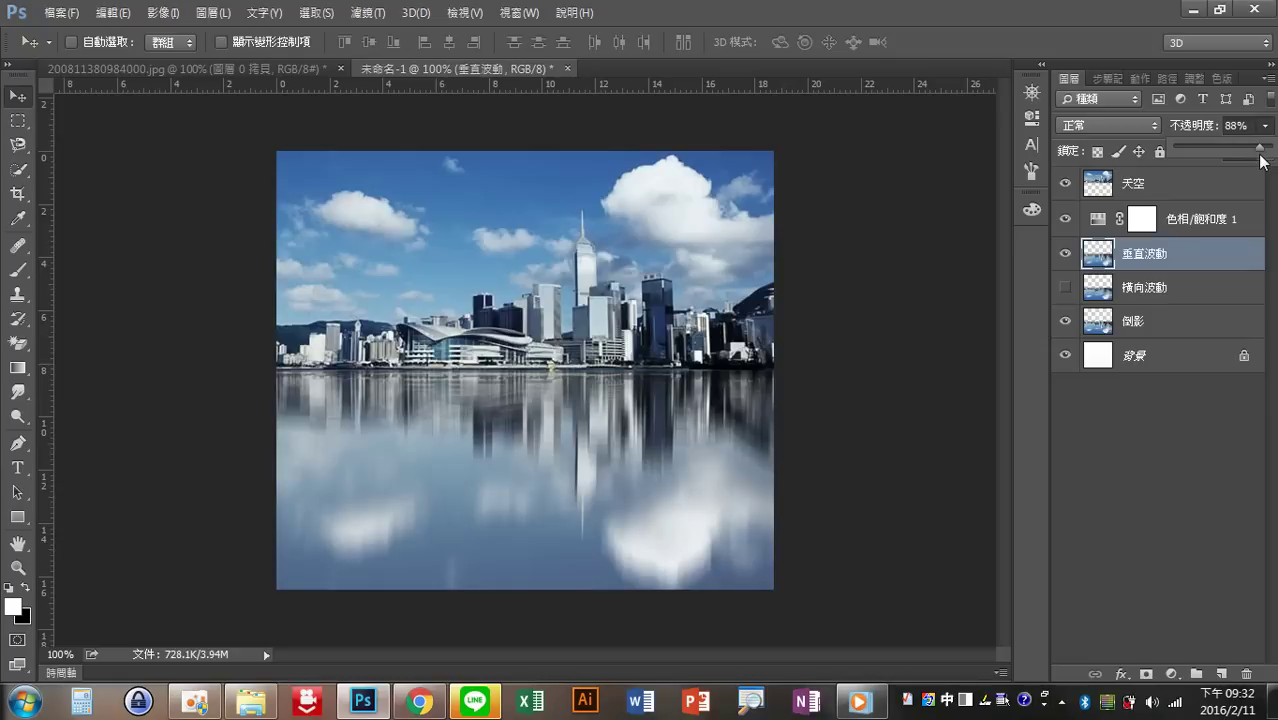
pyautogui.click(1065, 287)
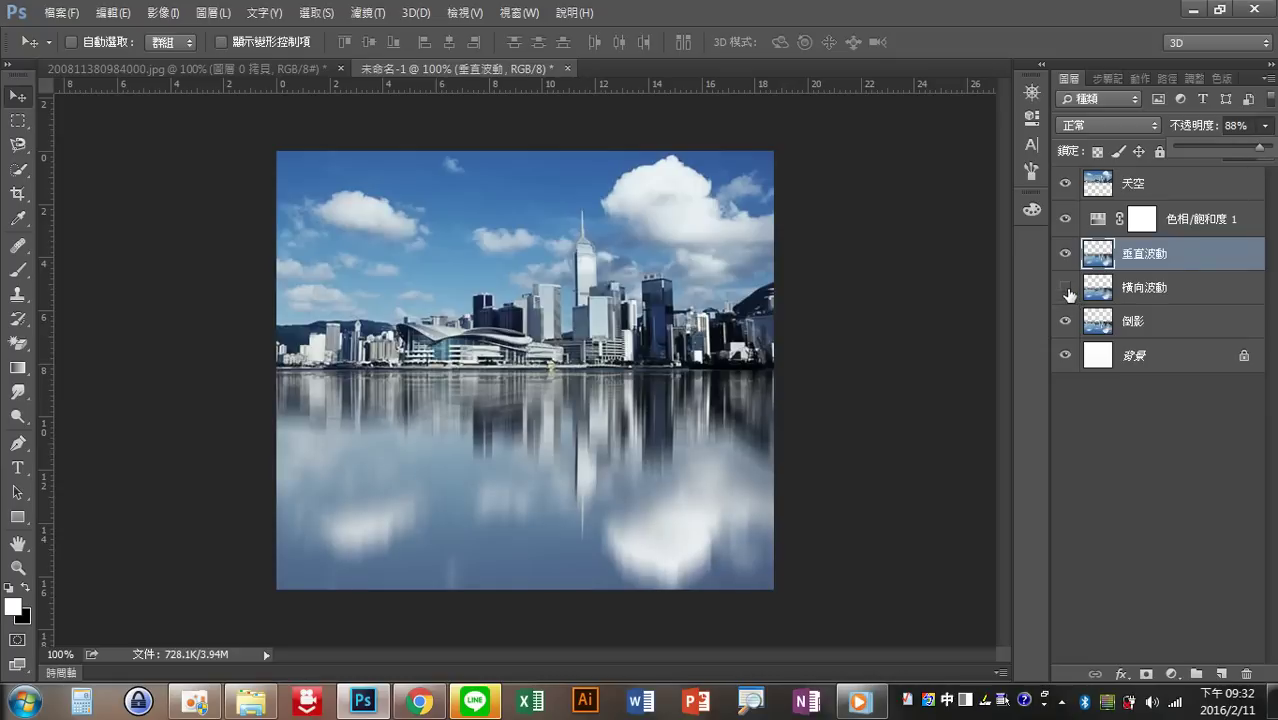
pyautogui.click(1207, 291)
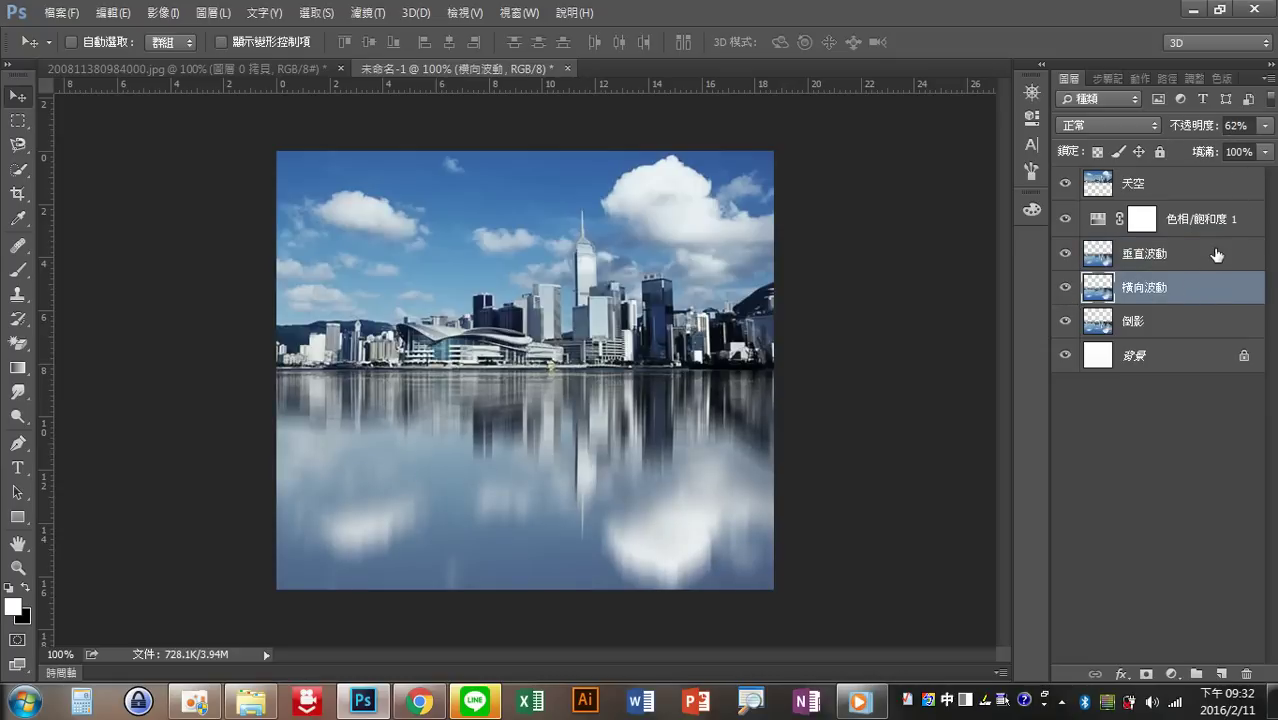
pyautogui.click(1218, 254)
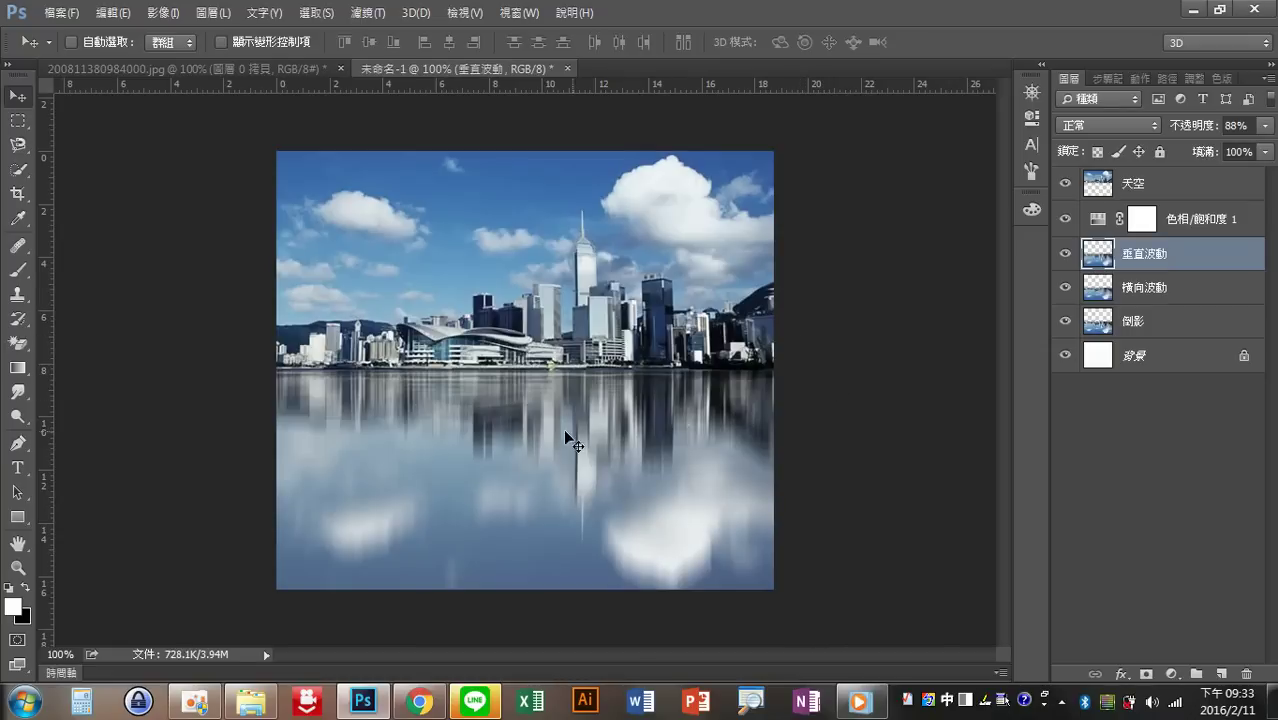
# Duplicate the 橫向波動 ripple layer and pick the Blur tool at 18% strength
pyautogui.click(1198, 290)
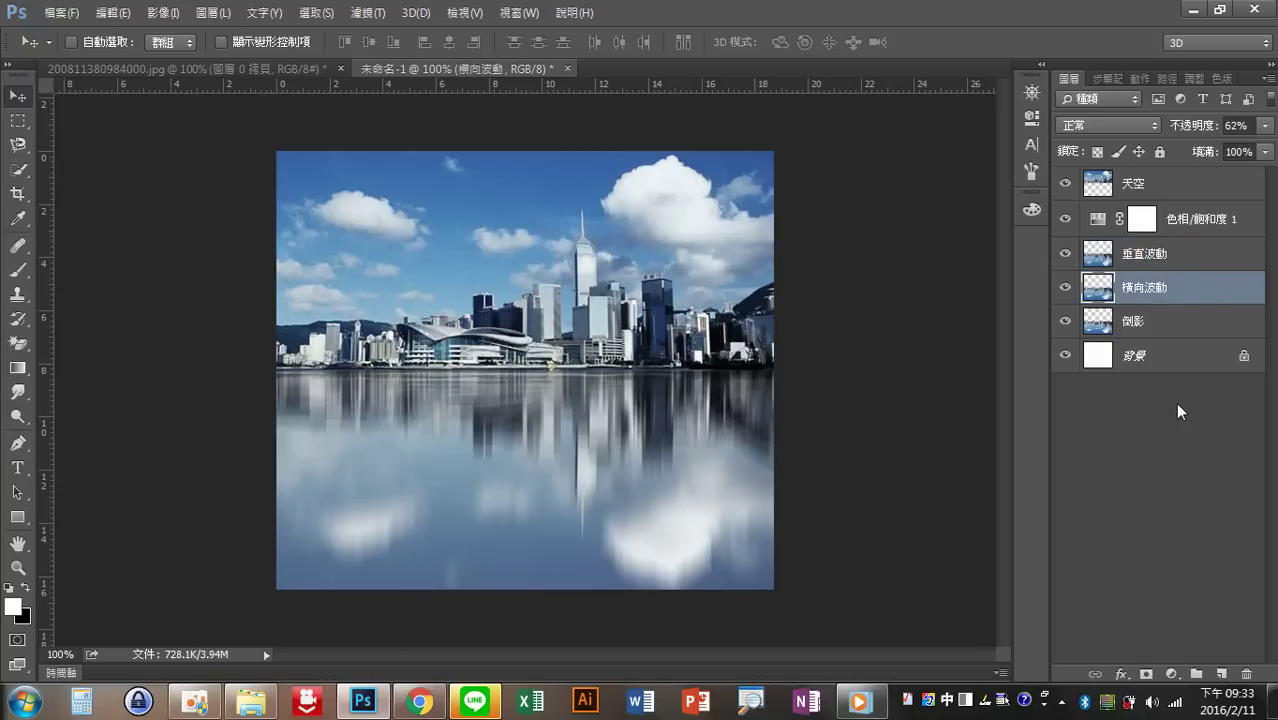
pyautogui.hotkey('ctrl', 'j')
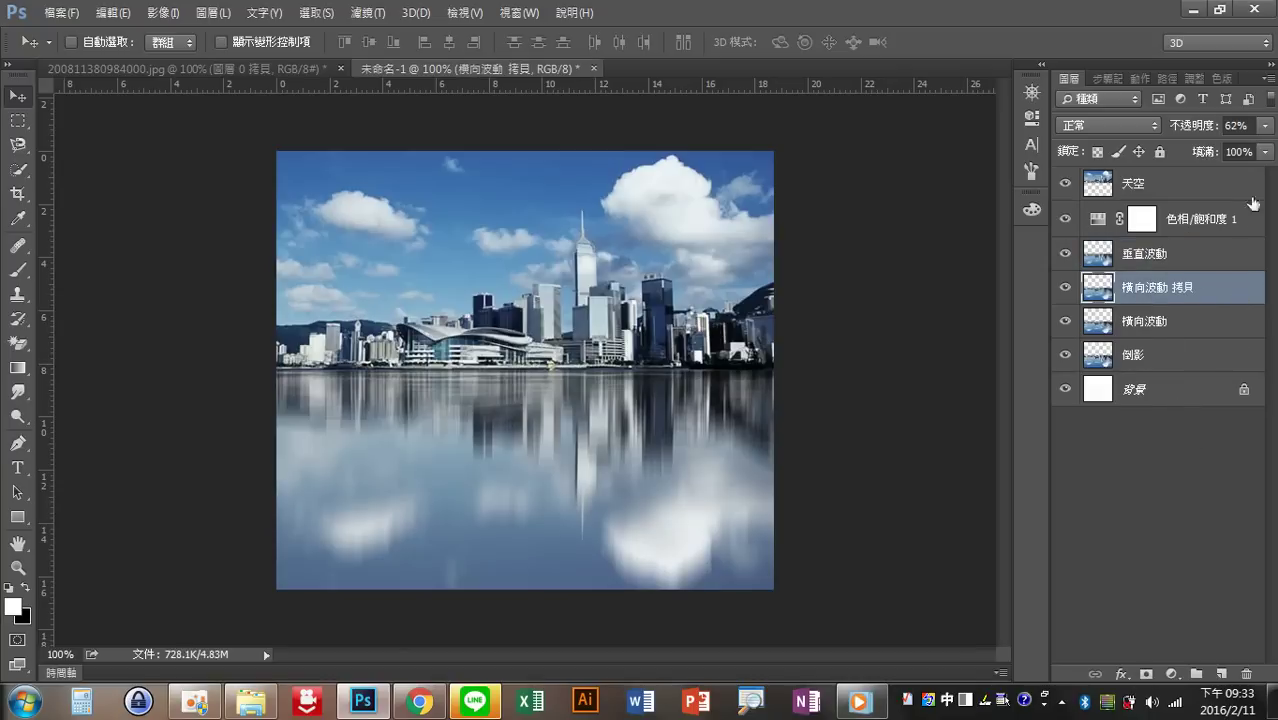
pyautogui.click(1266, 126)
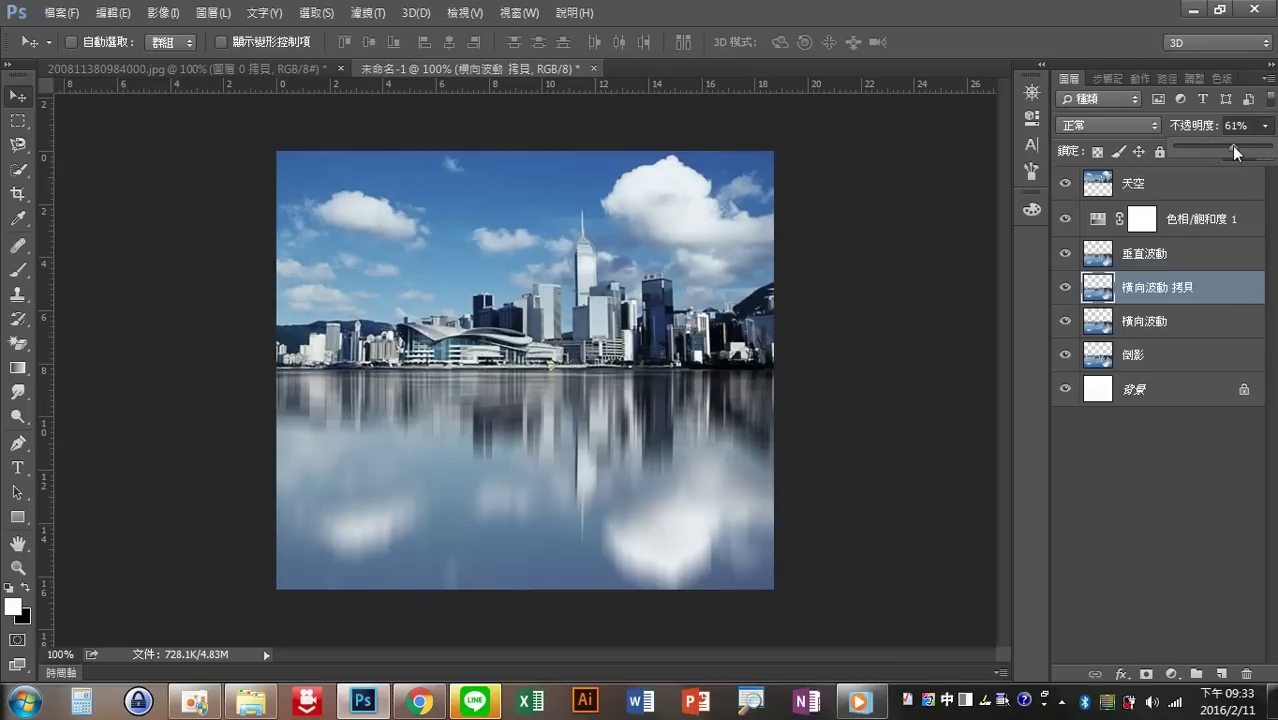
pyautogui.click(17, 392)
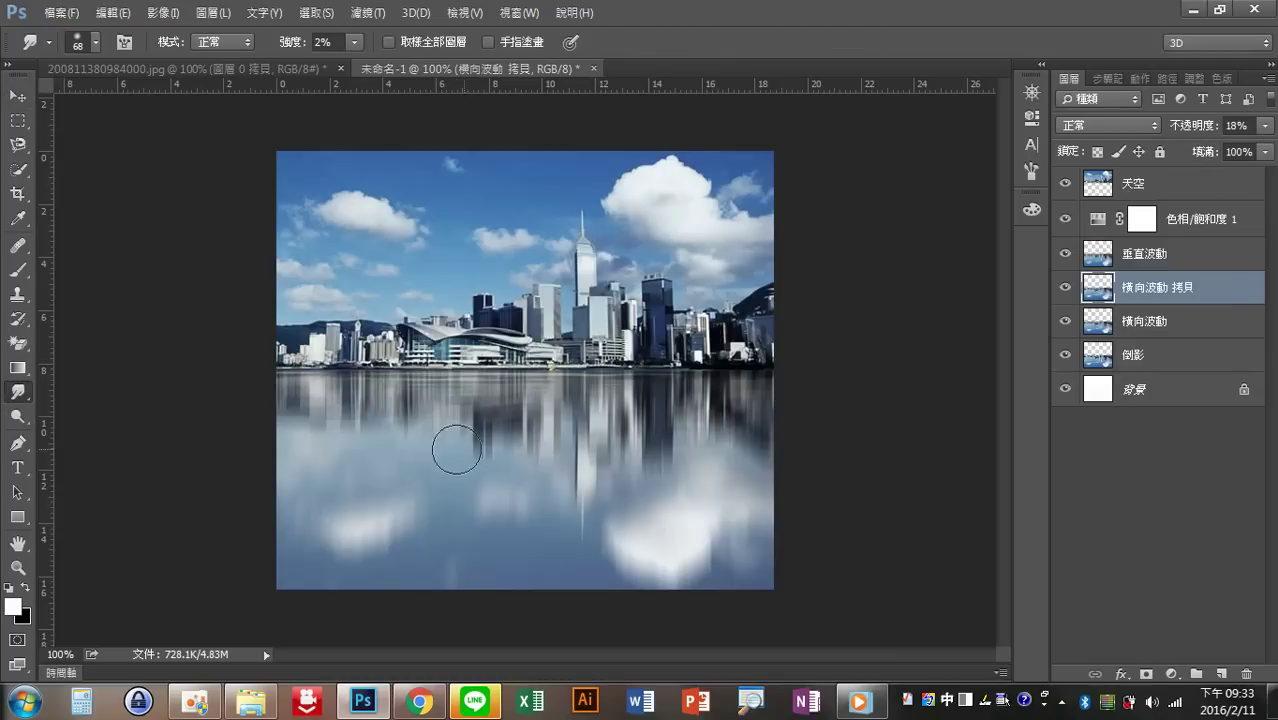
pyautogui.click(356, 44)
pyautogui.moveTo(354, 61); pyautogui.dragTo(369, 61)
# Raise the copy's opacity to about 73%, move it above 垂直波動, and toggle it to compare
pyautogui.click(1266, 126)
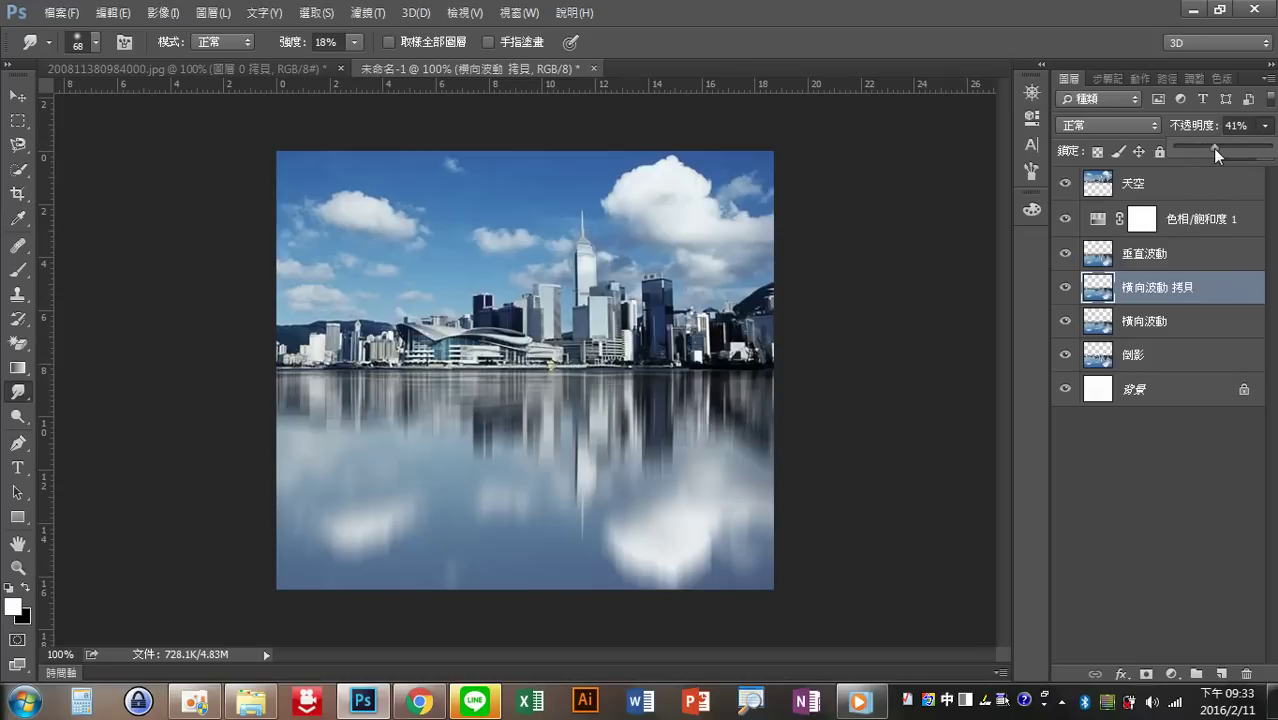
pyautogui.moveTo(1215, 149); pyautogui.dragTo(1275, 150)
pyautogui.moveTo(1228, 287); pyautogui.dragTo(1237, 252)
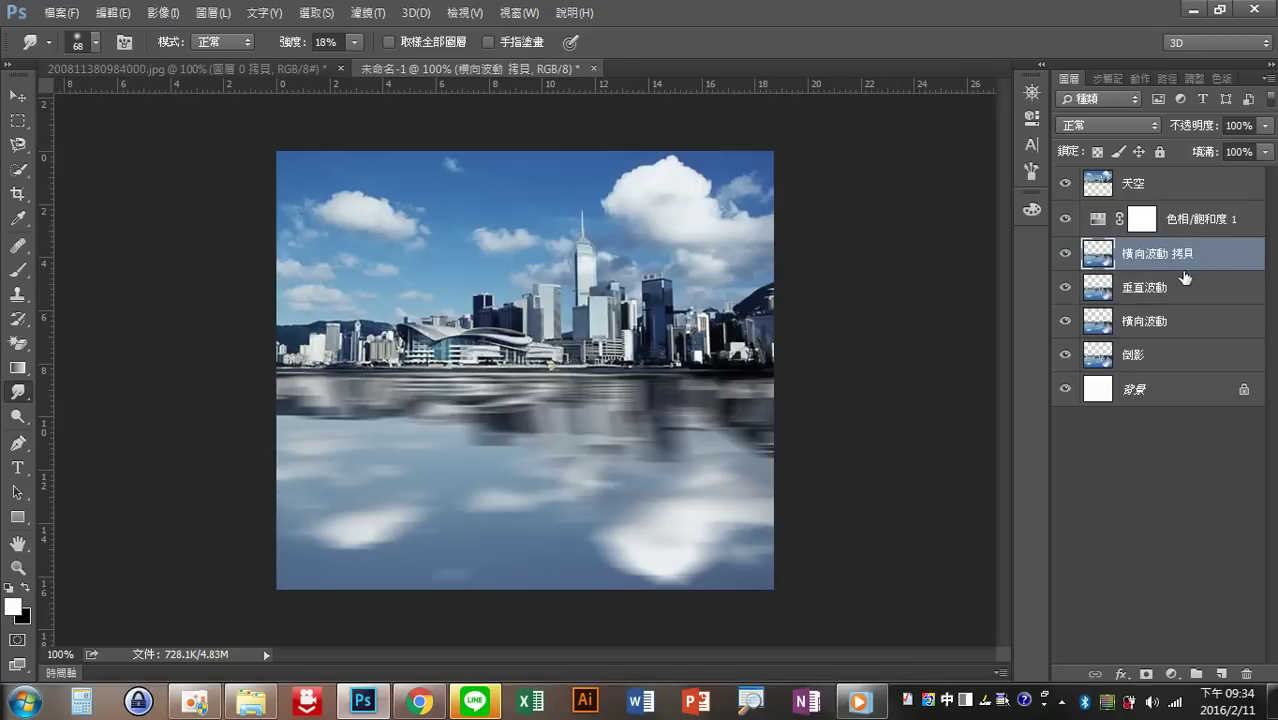
pyautogui.click(1065, 254)
pyautogui.click(1065, 254)
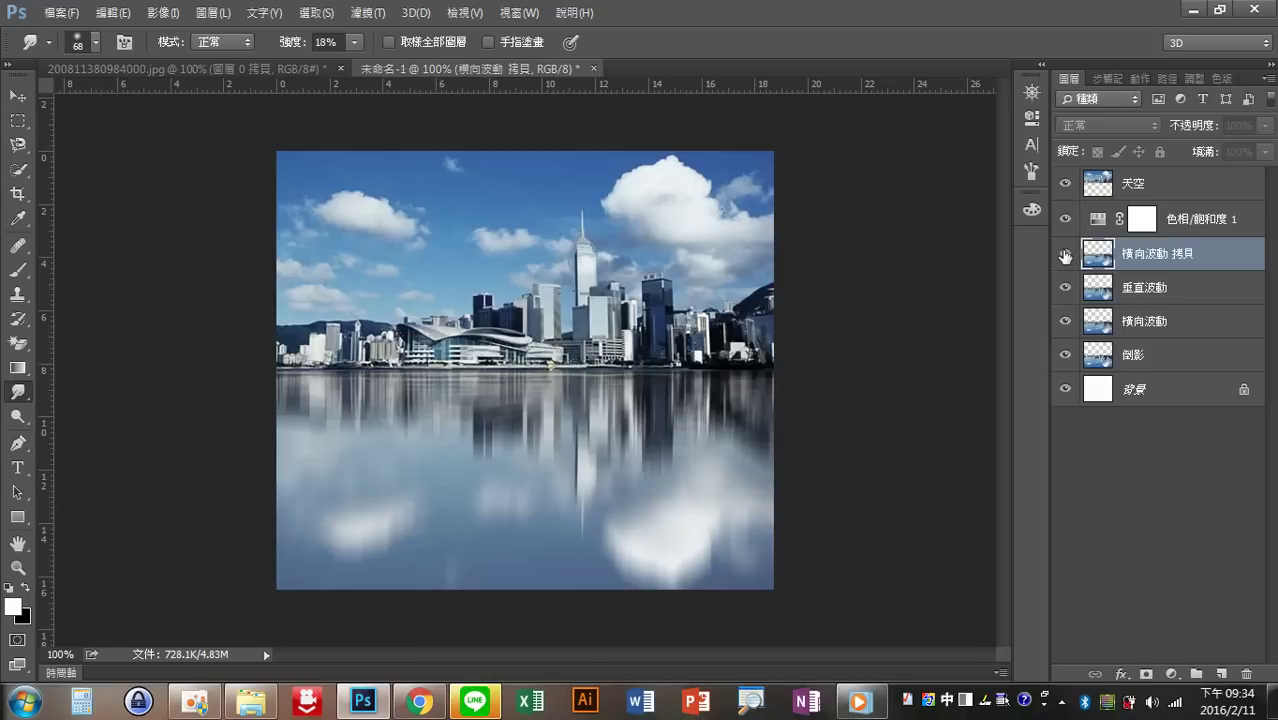
pyautogui.click(1065, 255)
pyautogui.click(1065, 254)
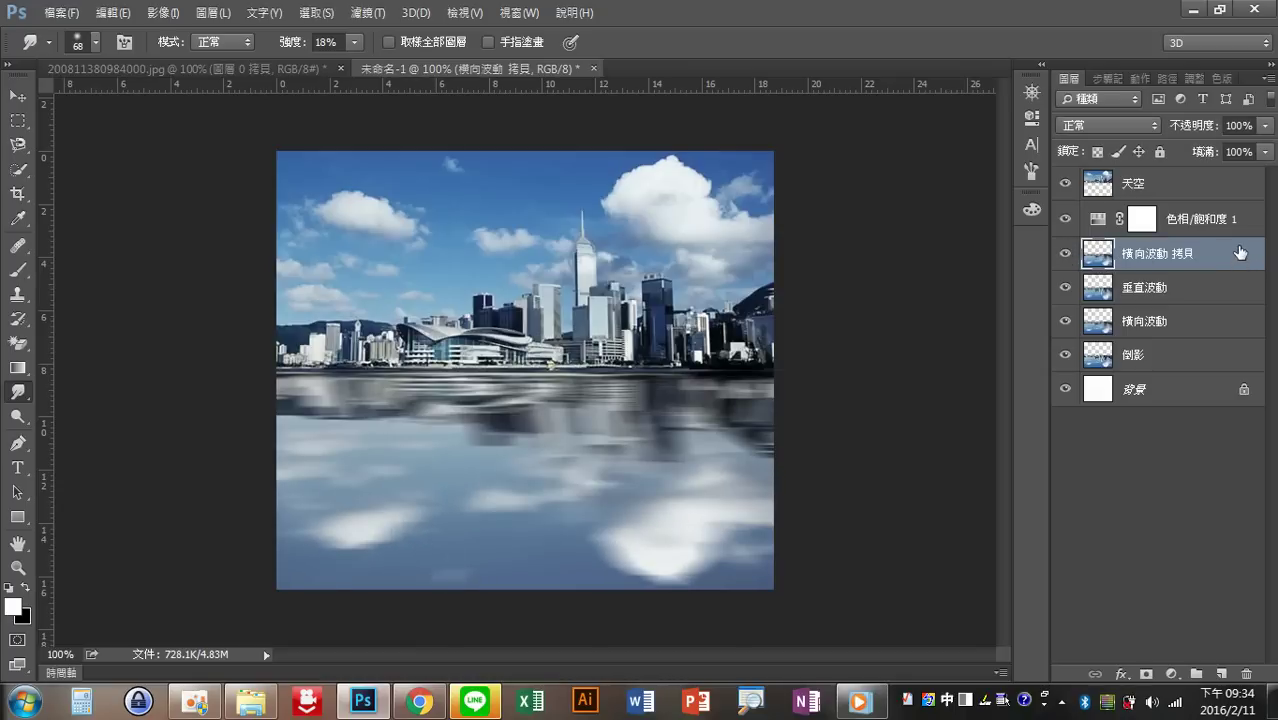
# Set 橫向波動 拷貝 to 42% opacity and the Blur strength to 100%
pyautogui.click(1266, 128)
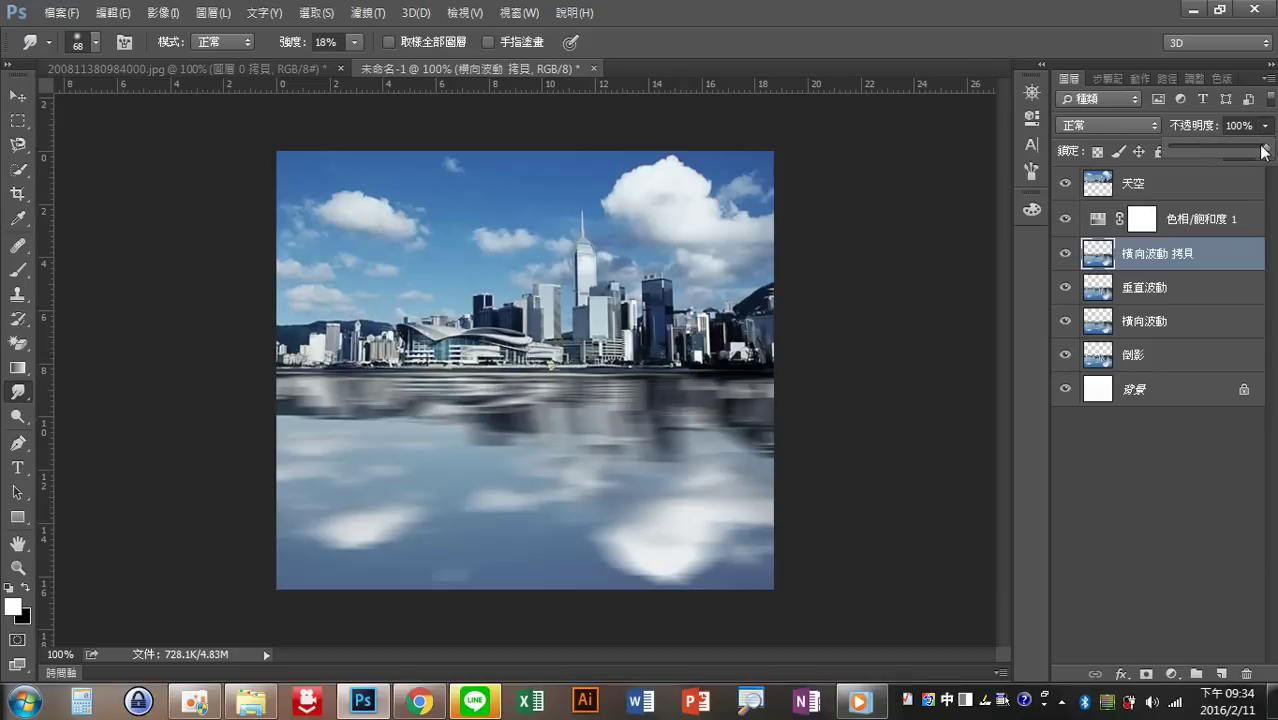
pyautogui.moveTo(1267, 152); pyautogui.dragTo(1256, 153)
pyautogui.moveTo(1191, 144); pyautogui.dragTo(1210, 147)
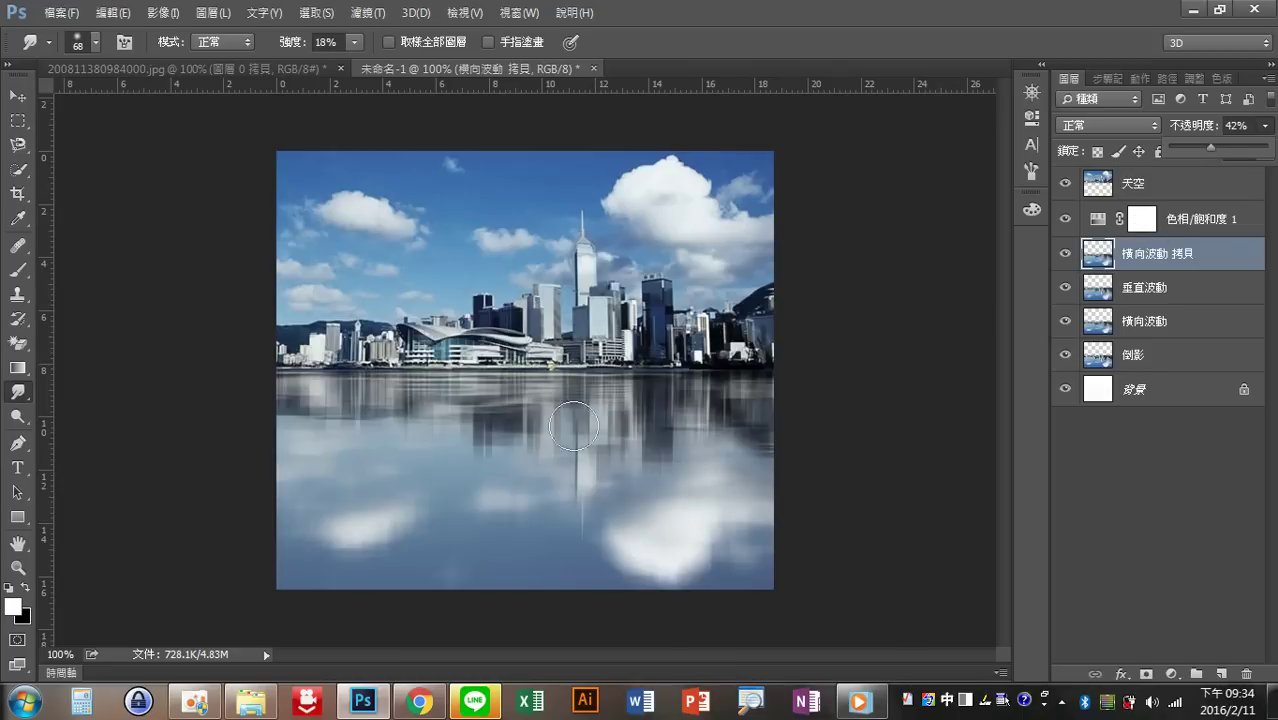
pyautogui.click(491, 471)
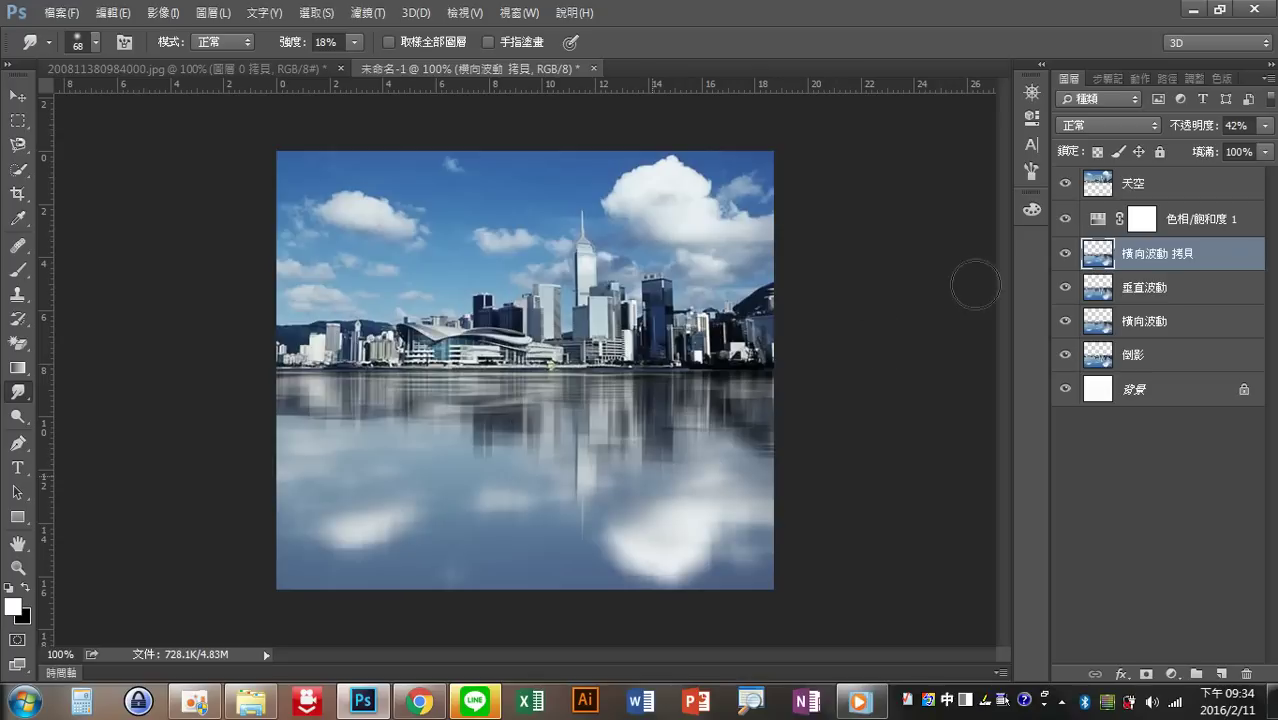
pyautogui.click(355, 42)
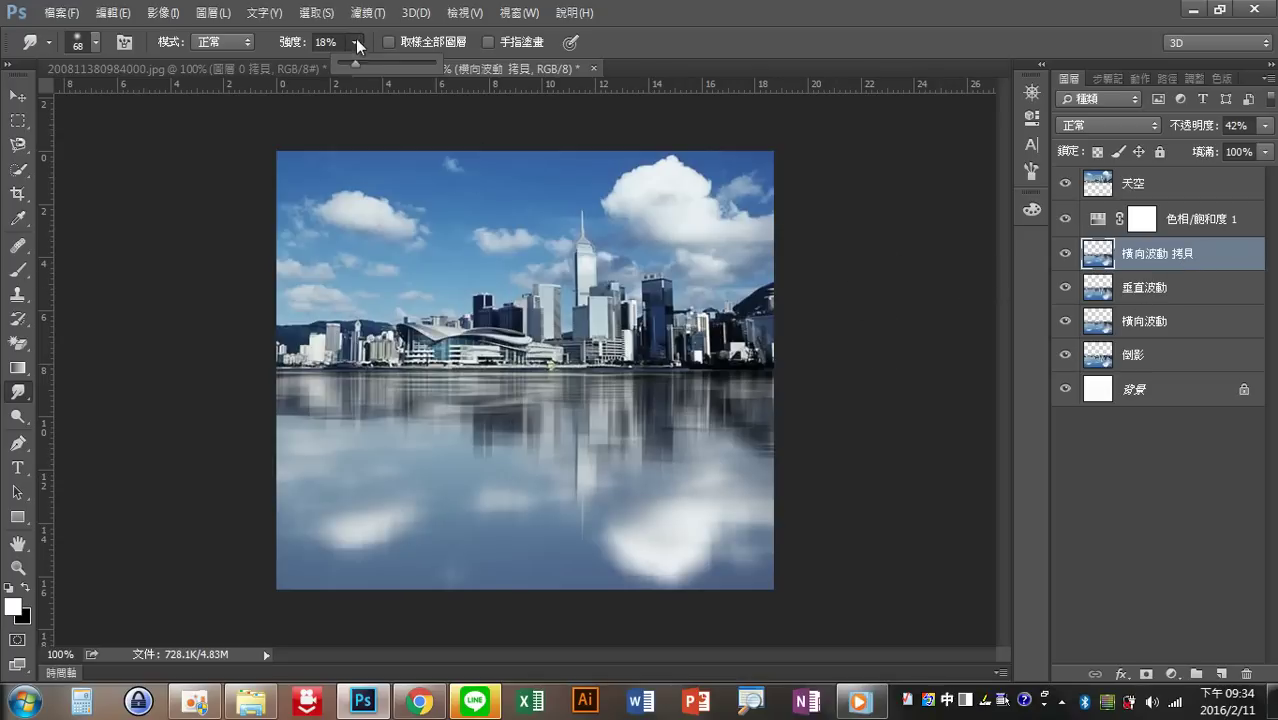
pyautogui.moveTo(349, 64); pyautogui.dragTo(434, 70)
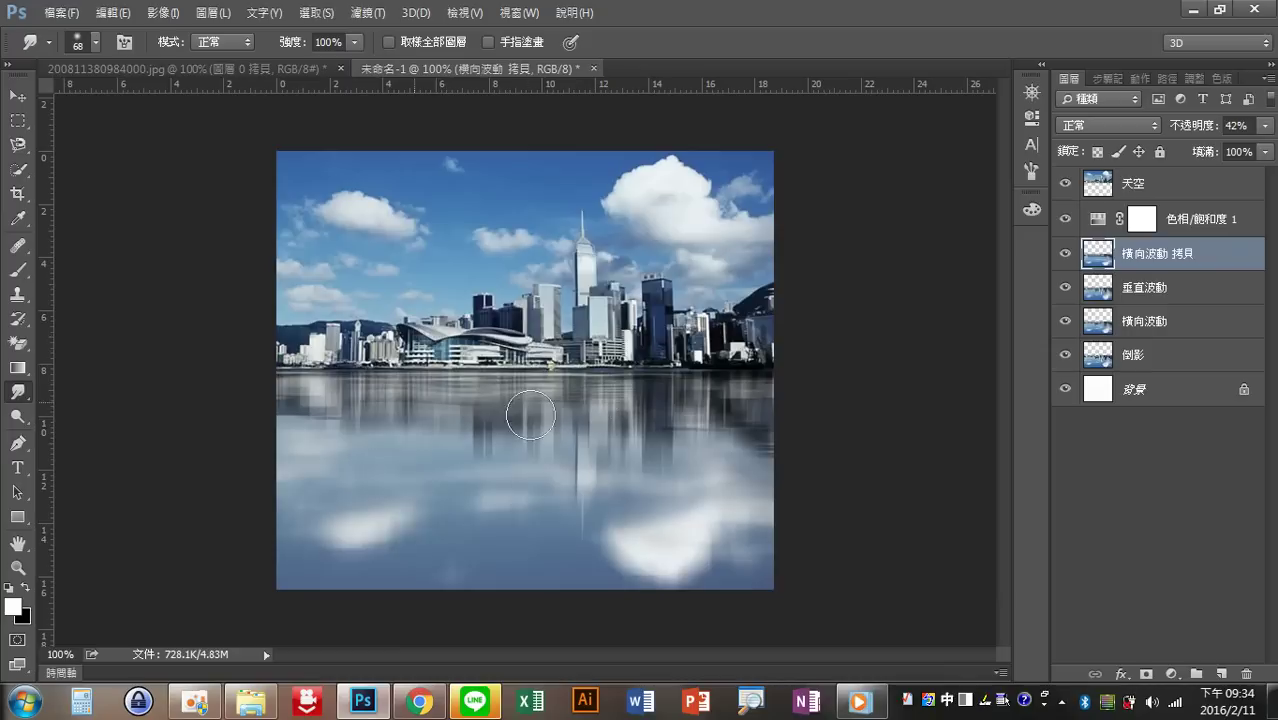
# Trash the 橫向波動 拷貝 layer, select 天空, and swap to a black foreground colour
pyautogui.click(1063, 254)
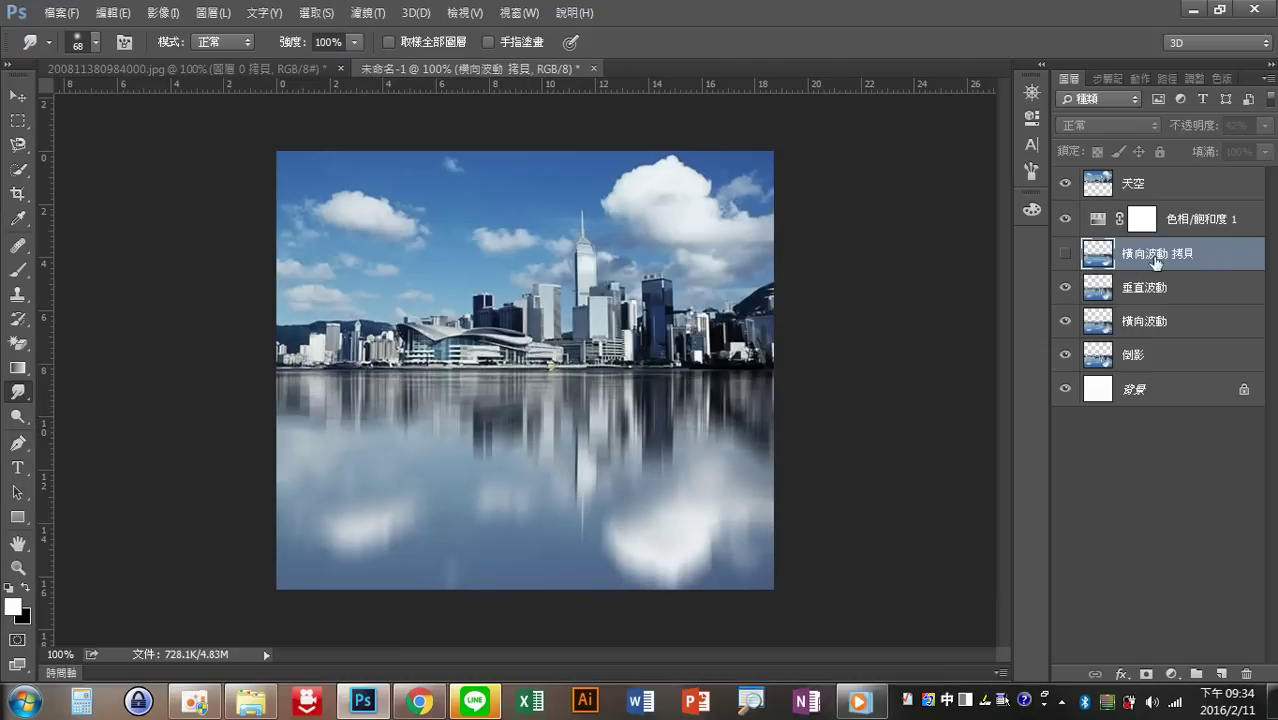
pyautogui.moveTo(1230, 264); pyautogui.dragTo(1246, 674)
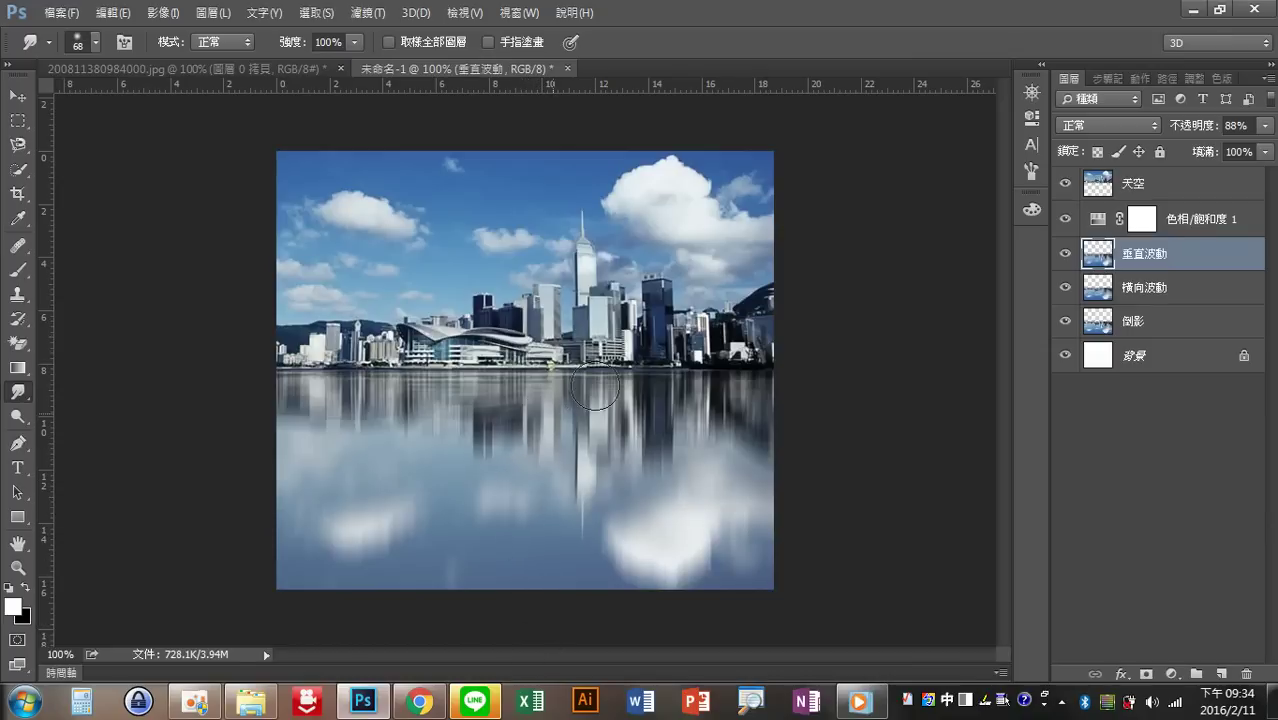
pyautogui.click(1228, 185)
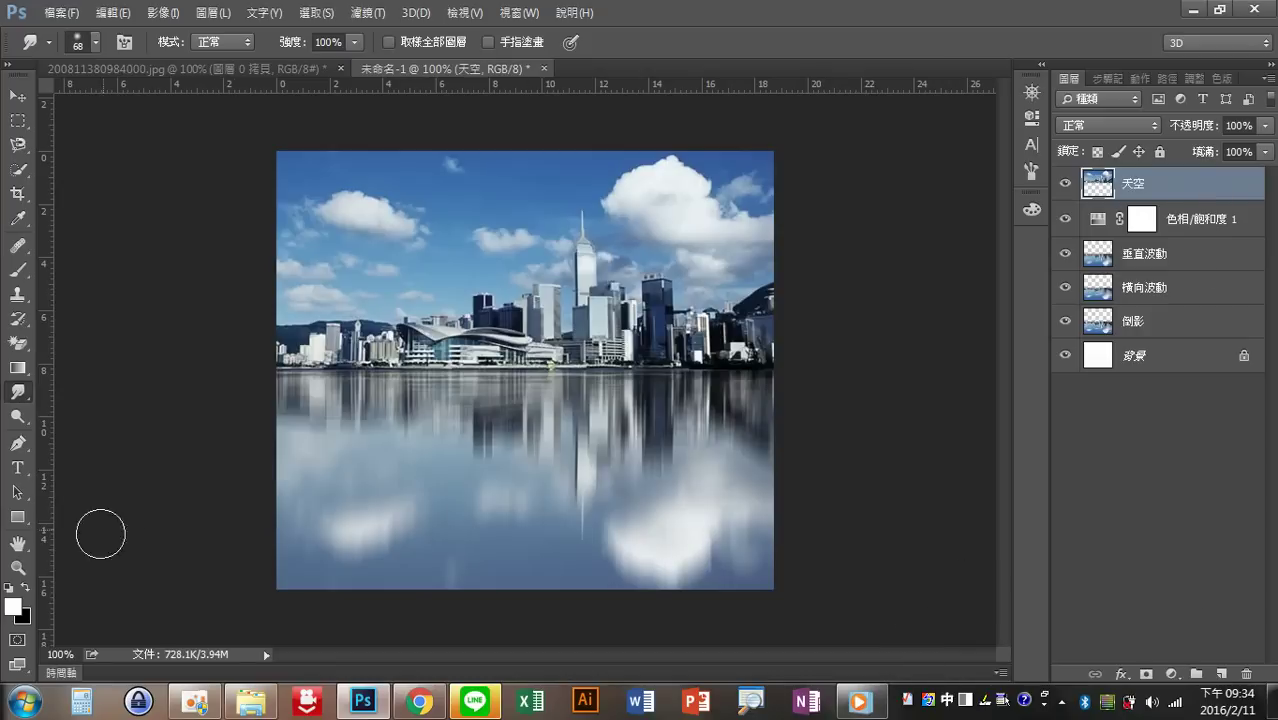
pyautogui.click(22, 589)
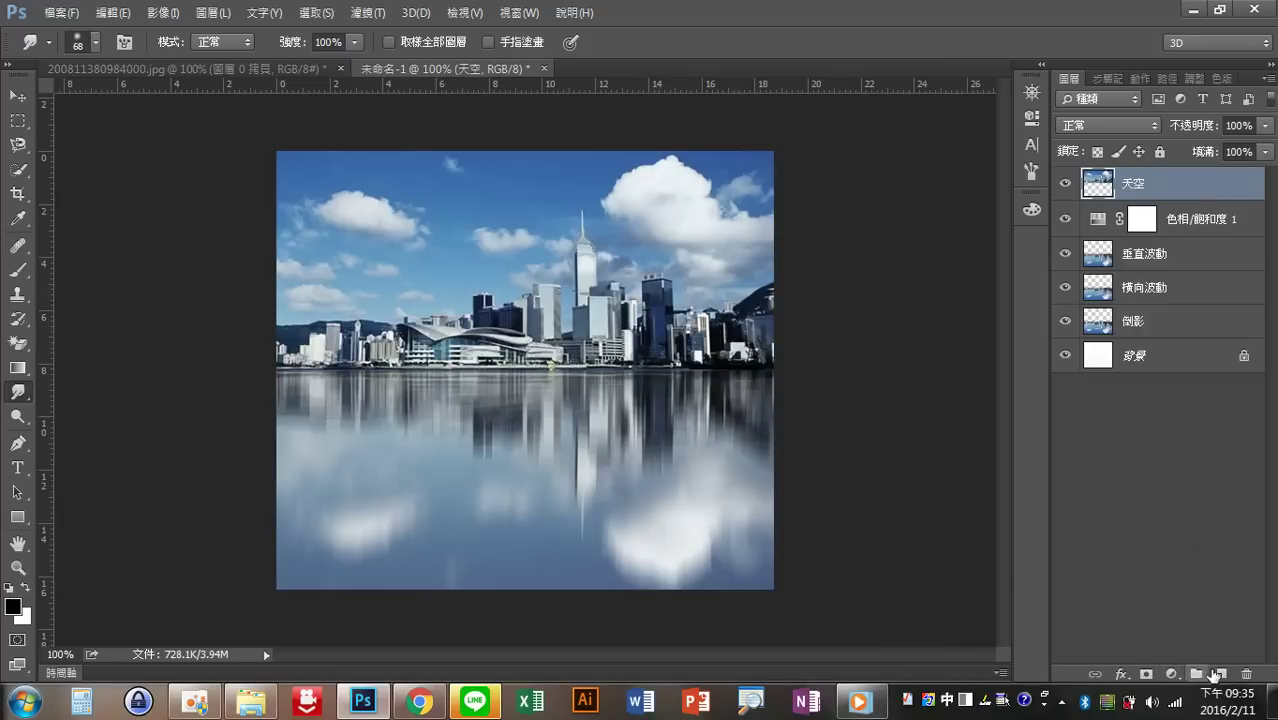
# Add a black Solid Color fill layer, 色彩填色 1, and select its mask
pyautogui.click(1172, 676)
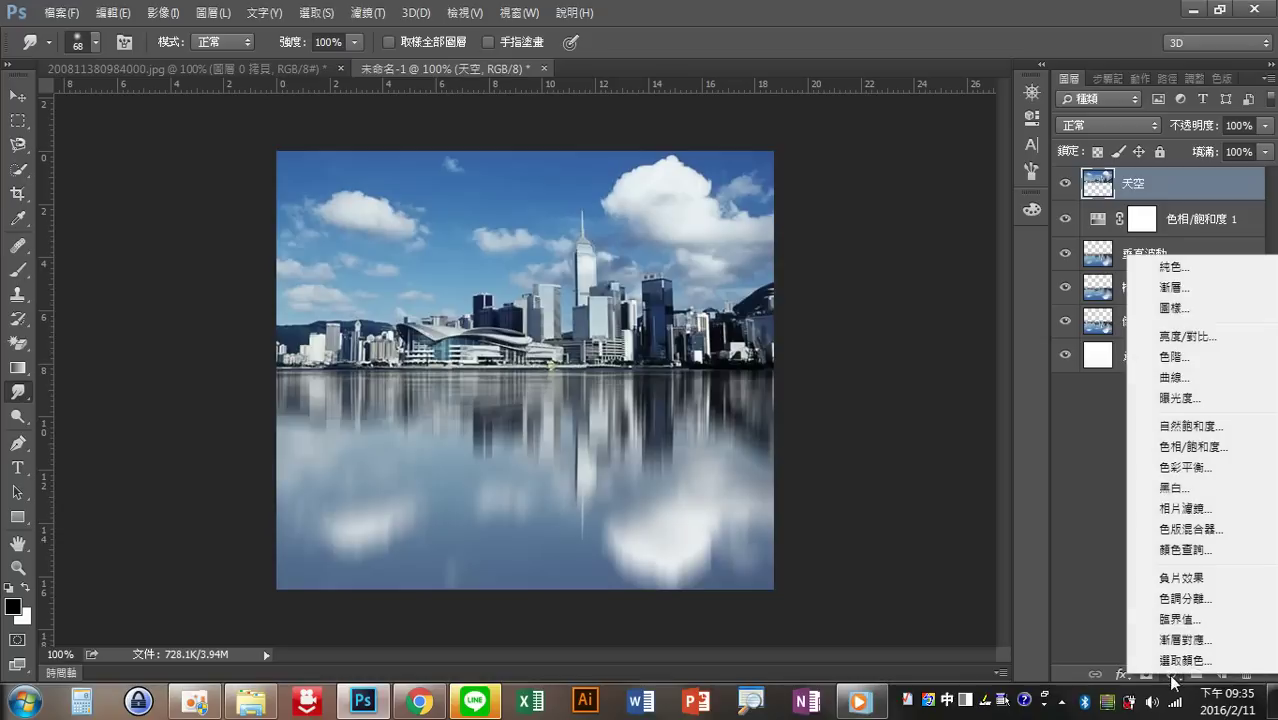
pyautogui.click(1192, 267)
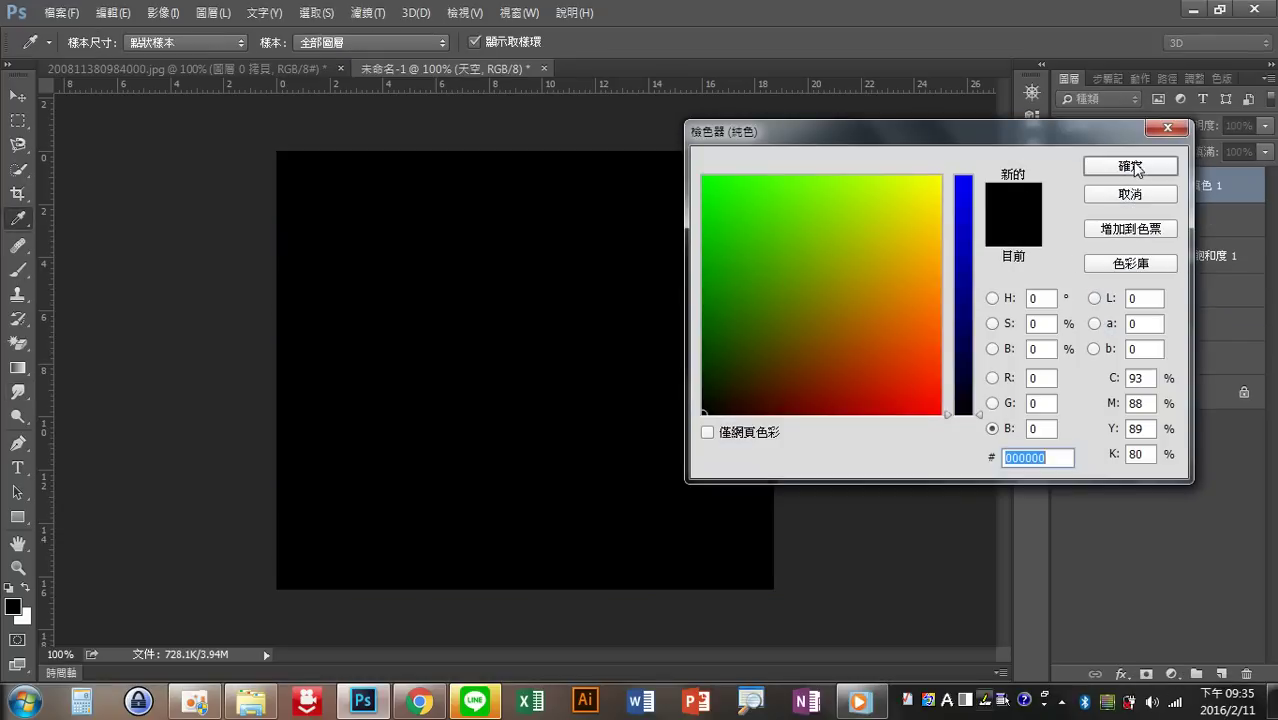
pyautogui.click(1130, 166)
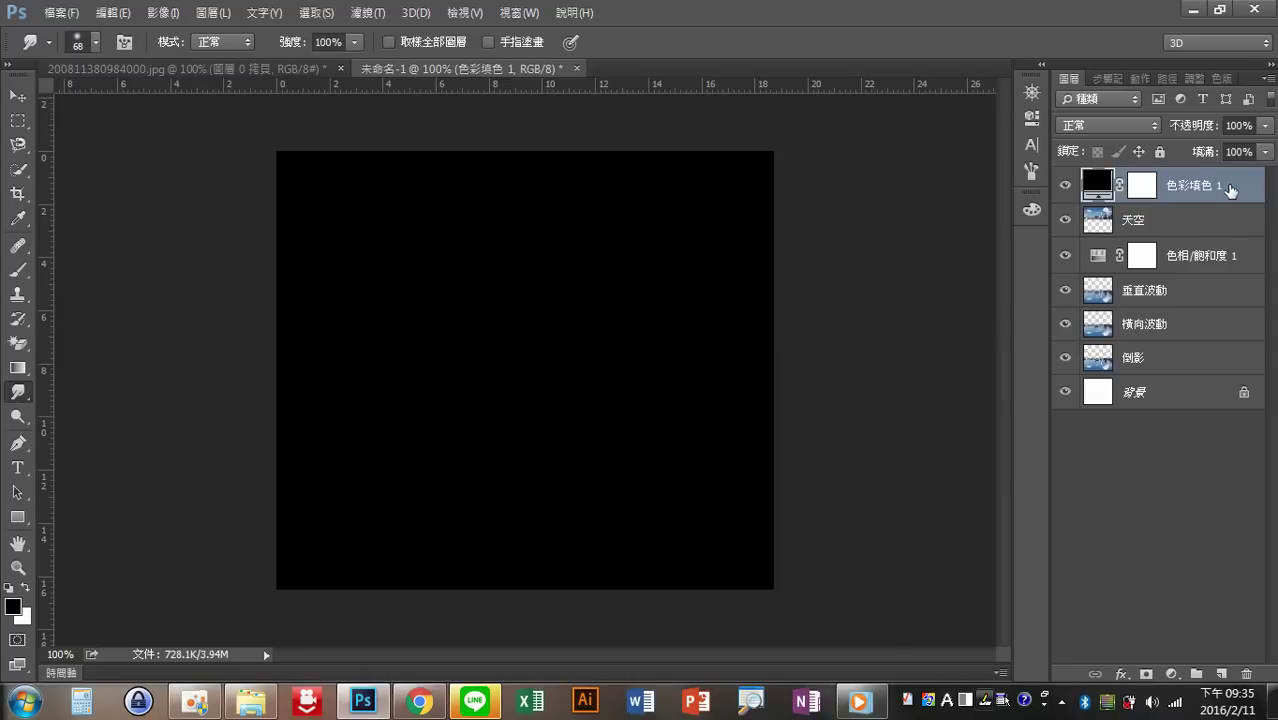
pyautogui.click(1143, 187)
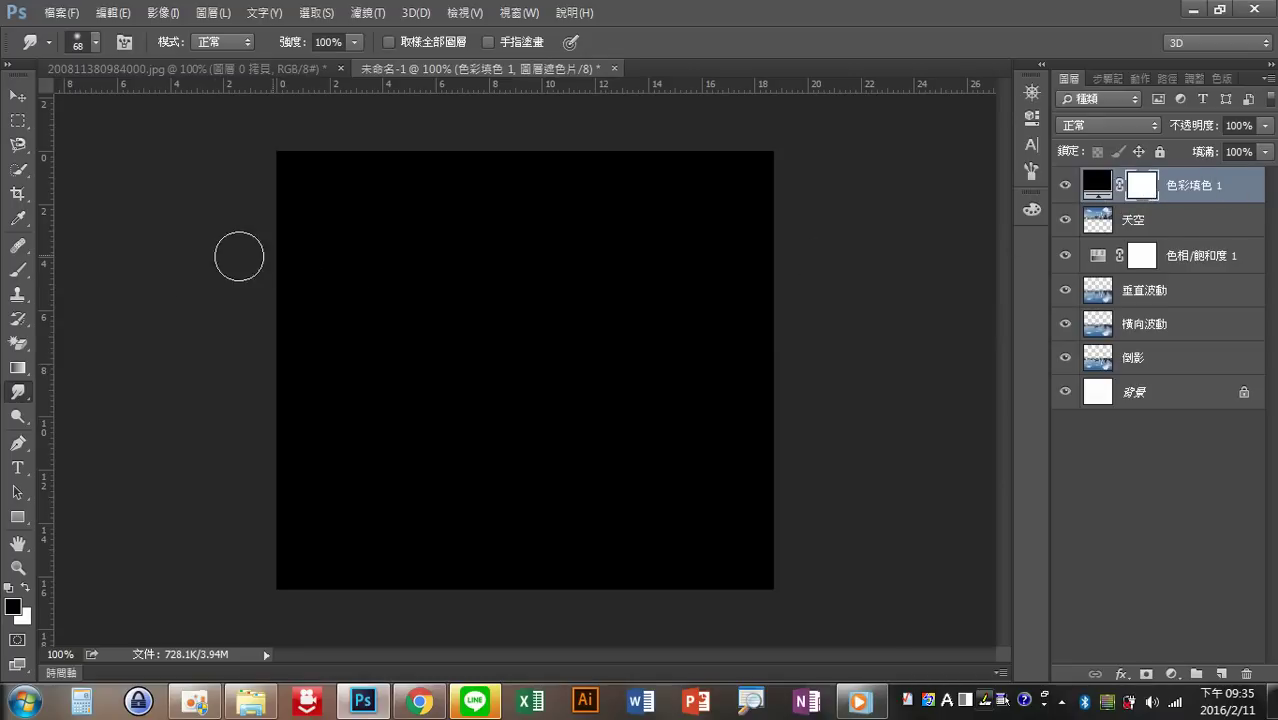
pyautogui.click(16, 369)
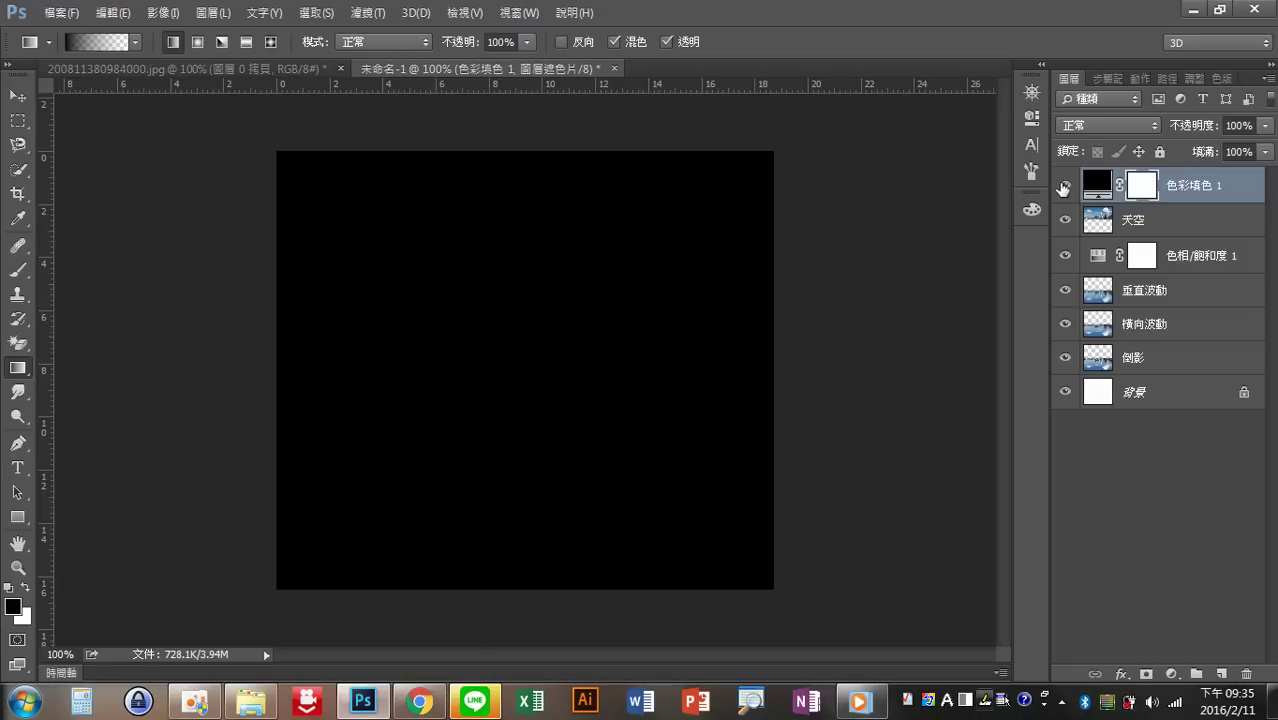
# Hide the fill, select 天空, and drag a horizontal guide to the waterline at 8.26 cm
pyautogui.click(1063, 186)
pyautogui.click(1209, 224)
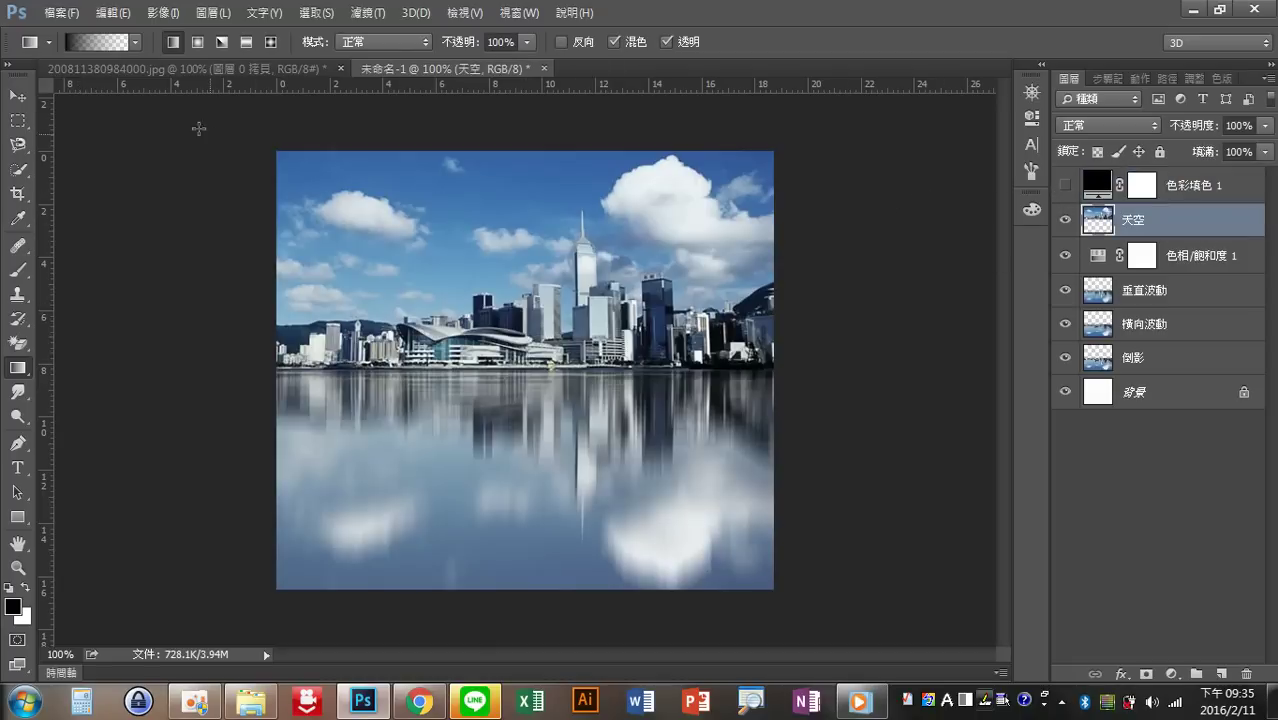
pyautogui.click(16, 98)
pyautogui.moveTo(172, 93); pyautogui.dragTo(200, 374)
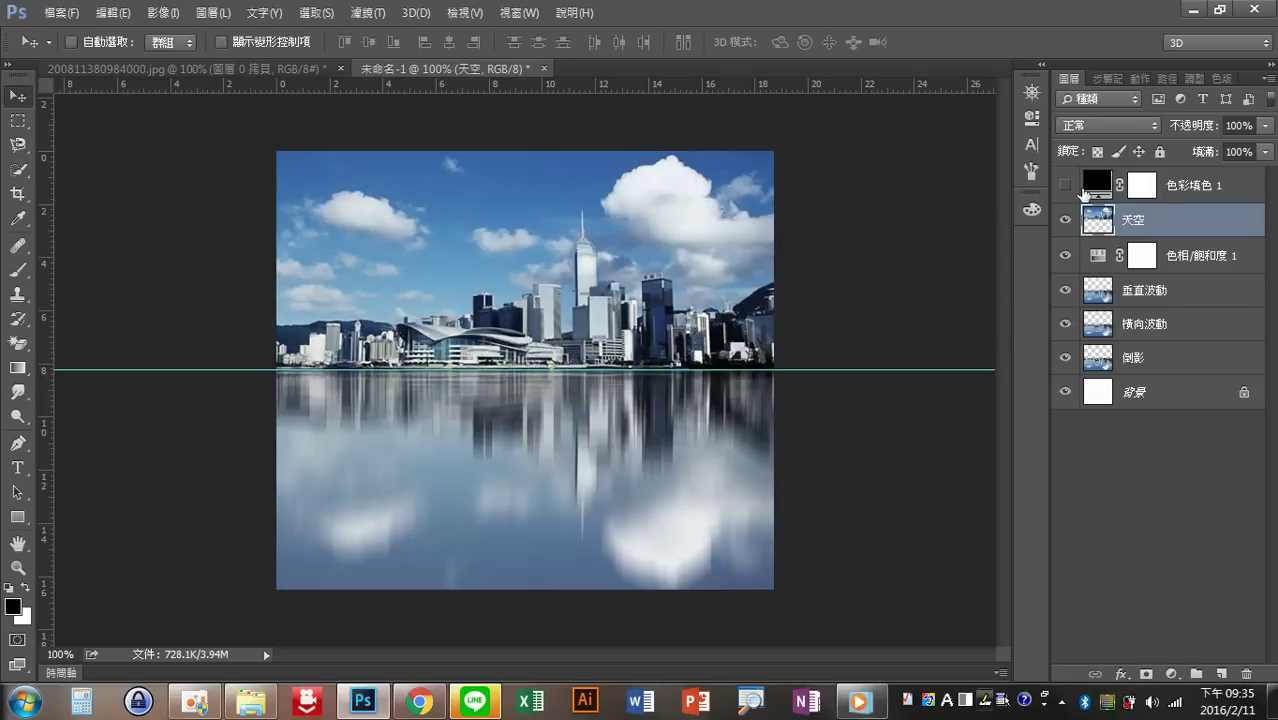
# Show 色彩填色 1 and draw a black-to-transparent gradient on its mask from the waterline guide downward
pyautogui.click(1066, 186)
pyautogui.click(1140, 186)
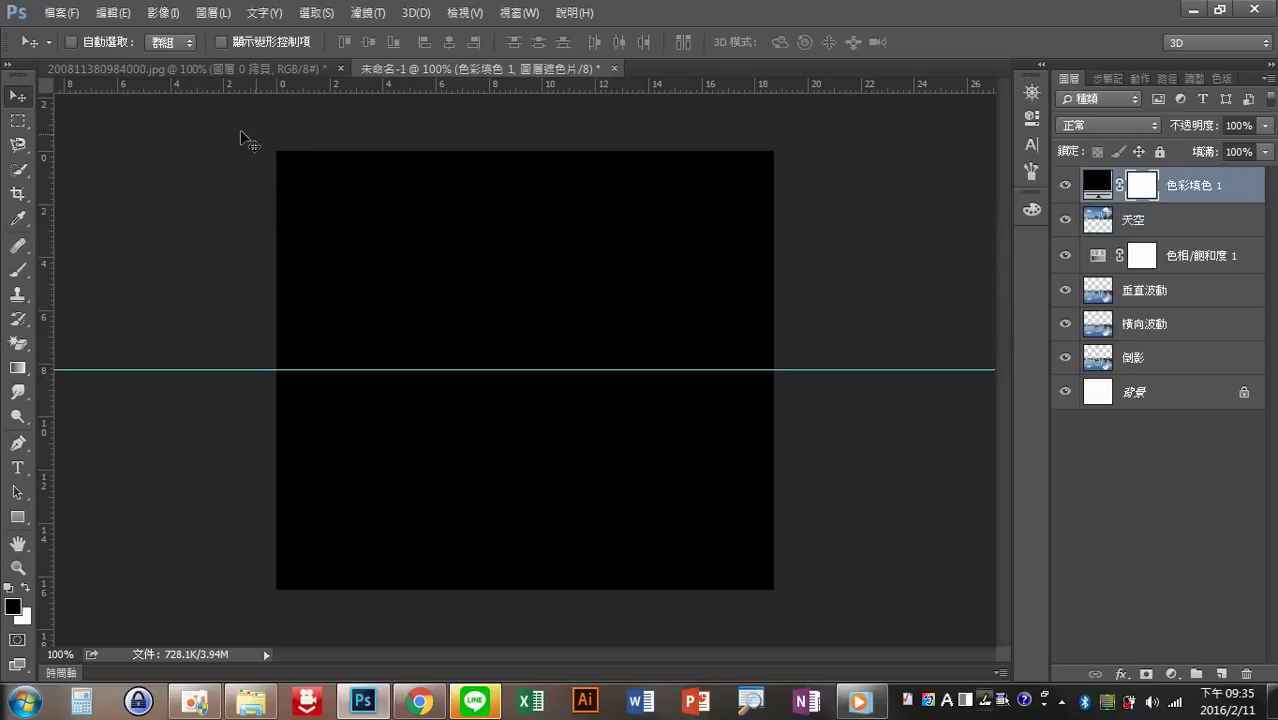
pyautogui.click(17, 367)
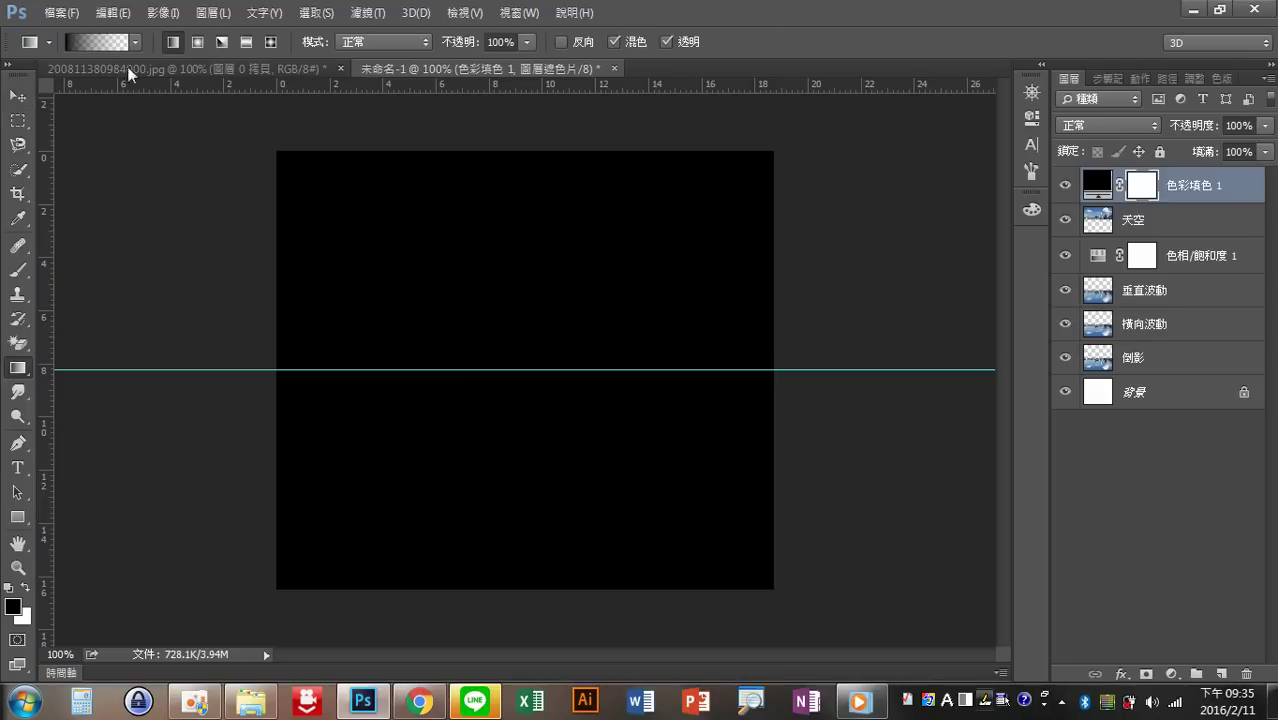
pyautogui.click(100, 42)
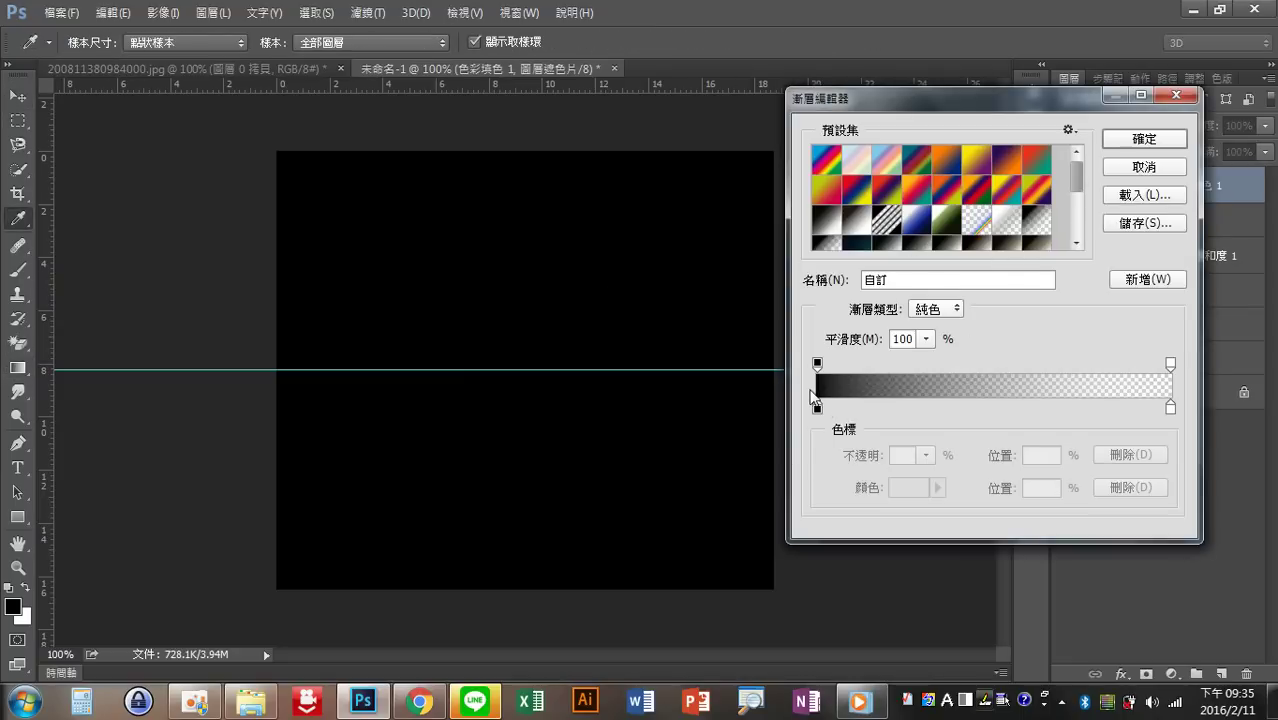
pyautogui.click(1141, 139)
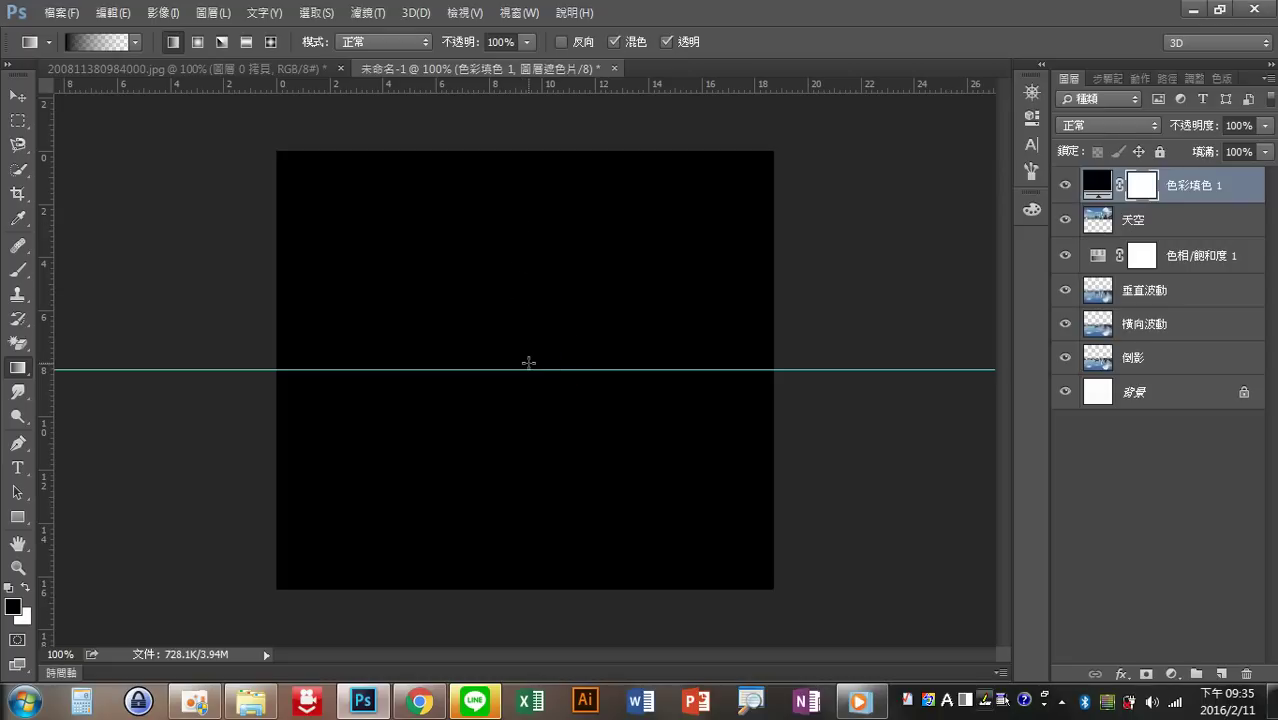
pyautogui.moveTo(529, 370); pyautogui.dragTo(533, 598)
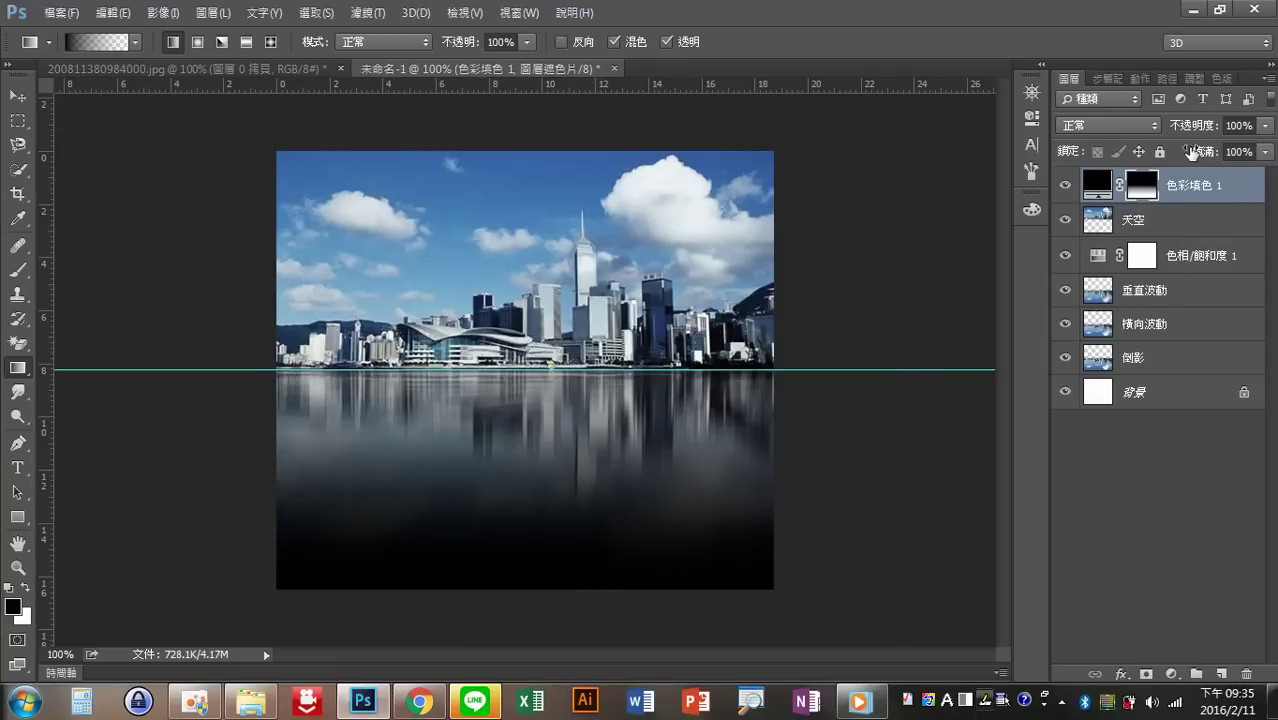
# Test the fill layer at 52% opacity, toggling it to compare
pyautogui.click(1267, 126)
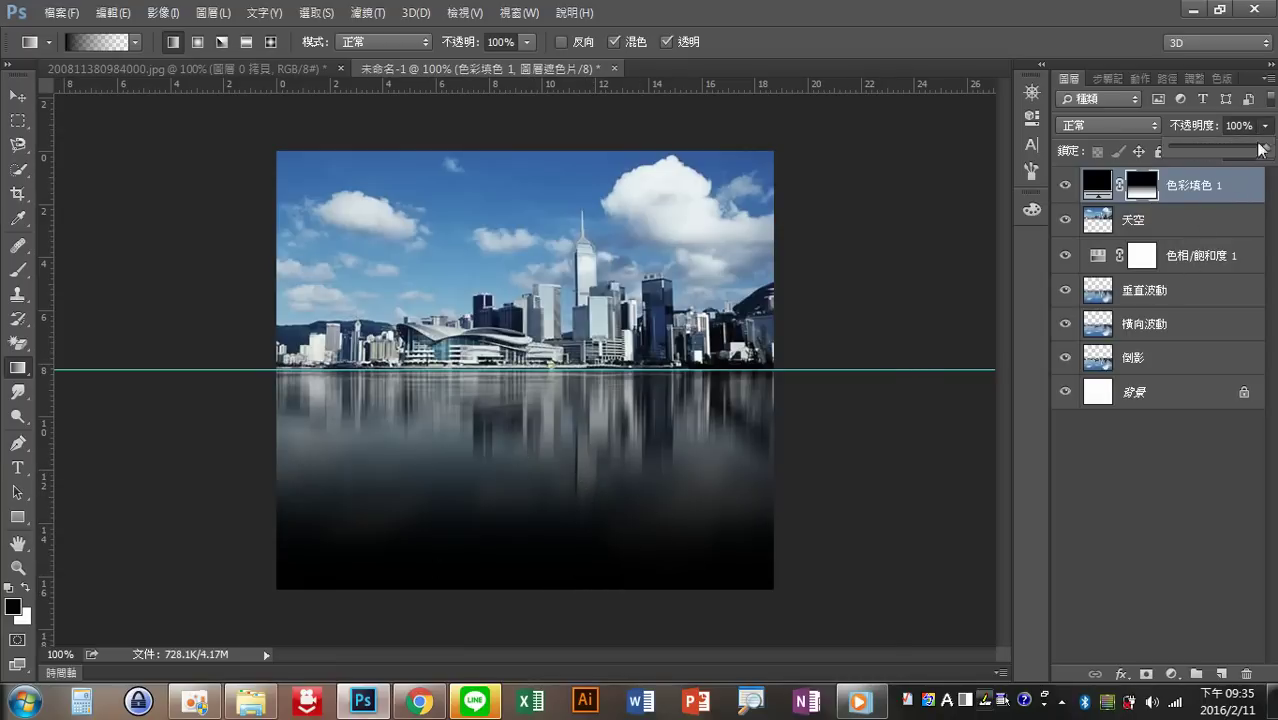
pyautogui.moveTo(1268, 150); pyautogui.dragTo(1204, 149)
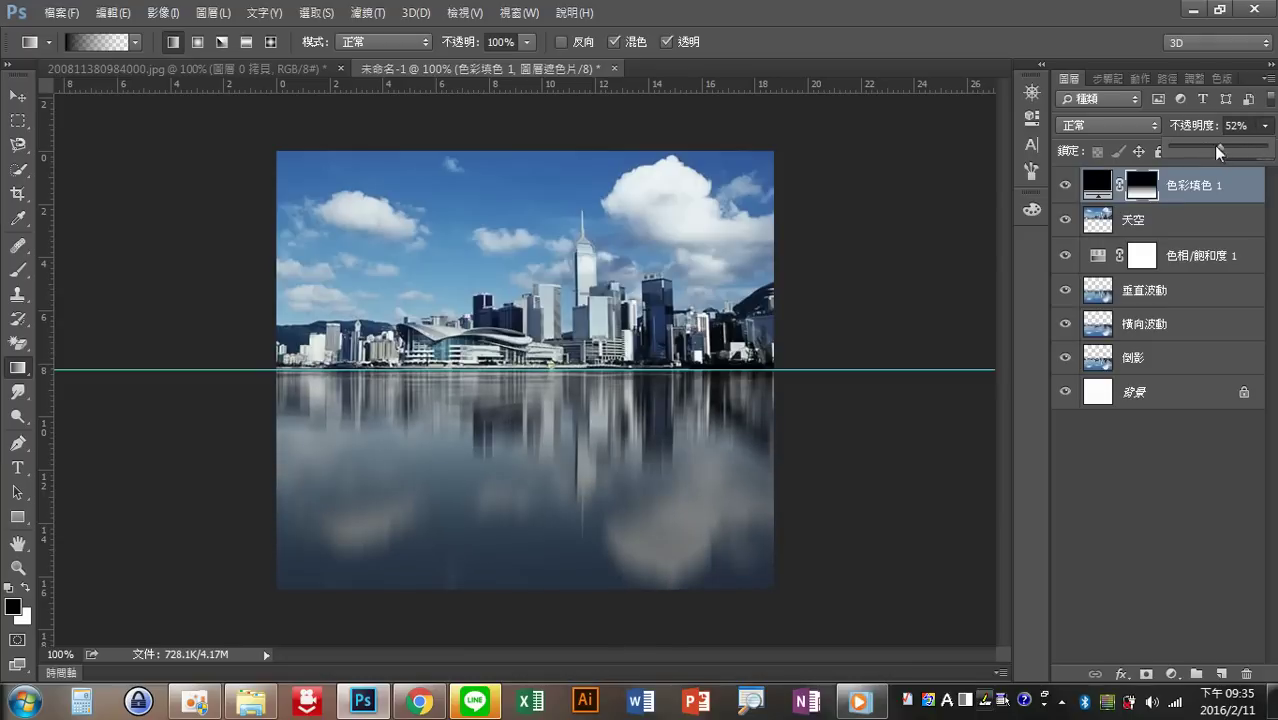
pyautogui.click(1066, 185)
pyautogui.click(1066, 185)
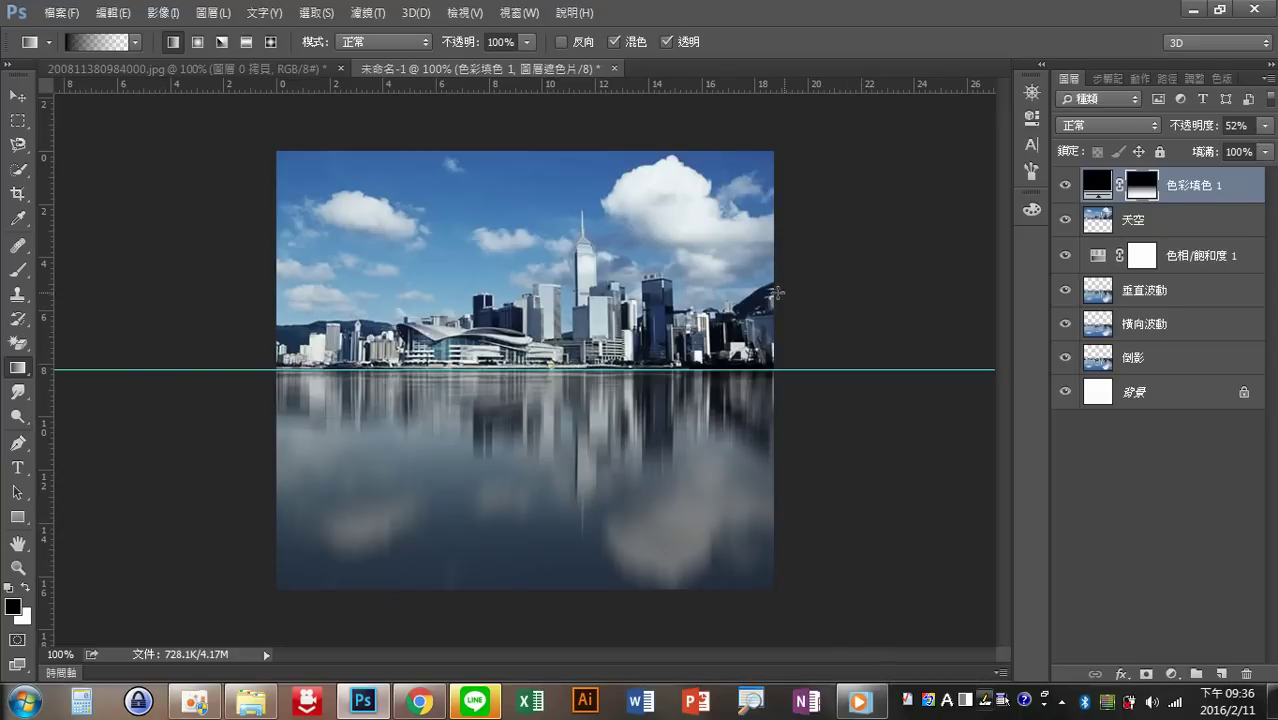
# Hide the waterline guide and restore the fill layer to 100% opacity
pyautogui.press('v')
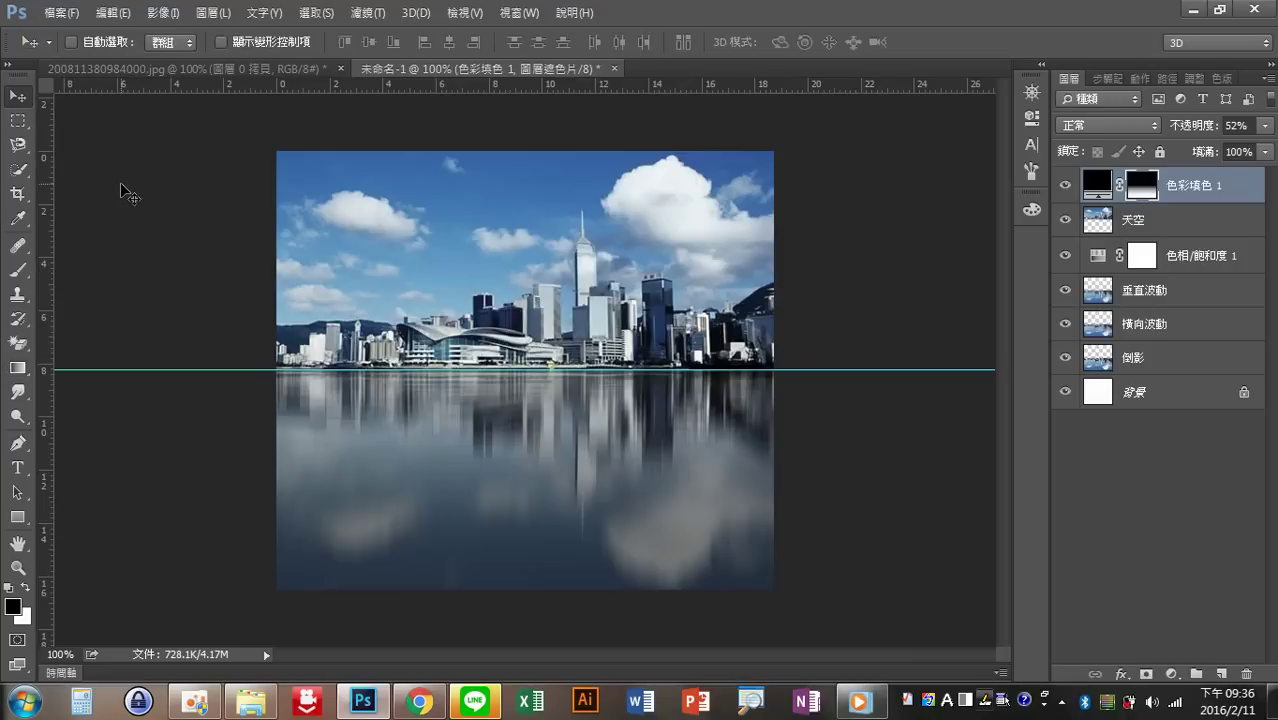
pyautogui.hotkey('ctrl', ';')
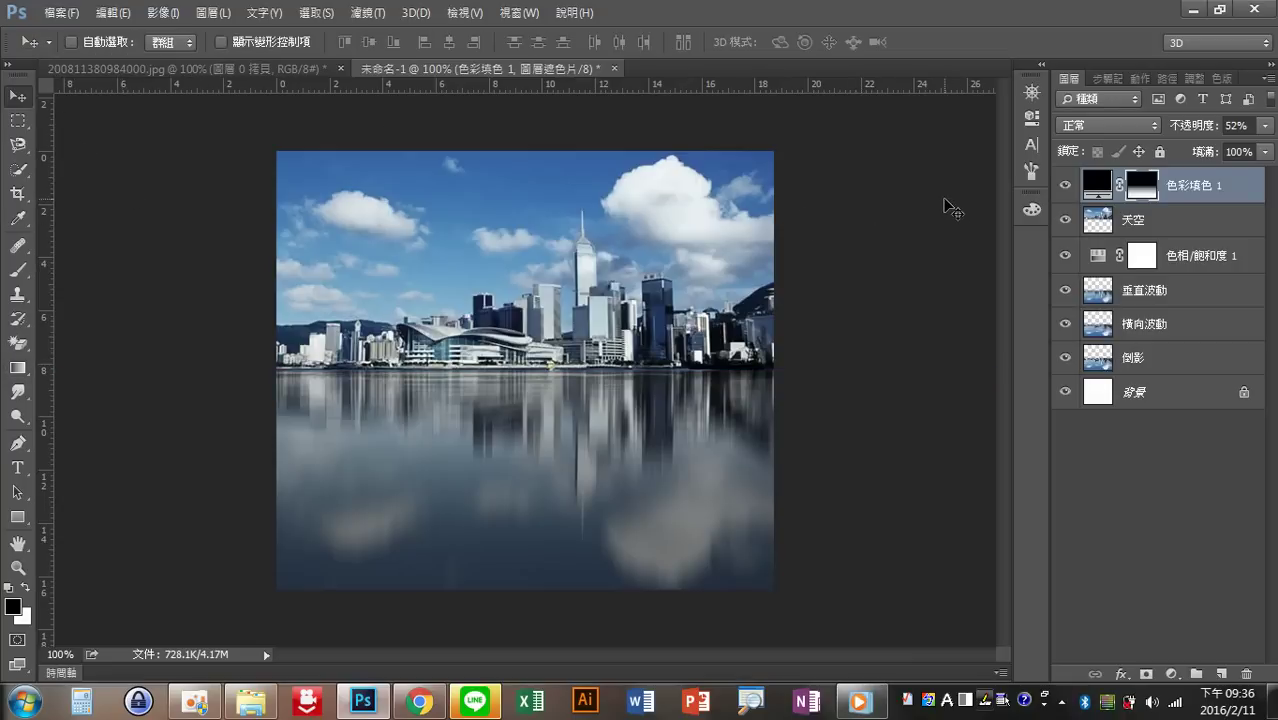
pyautogui.click(1266, 126)
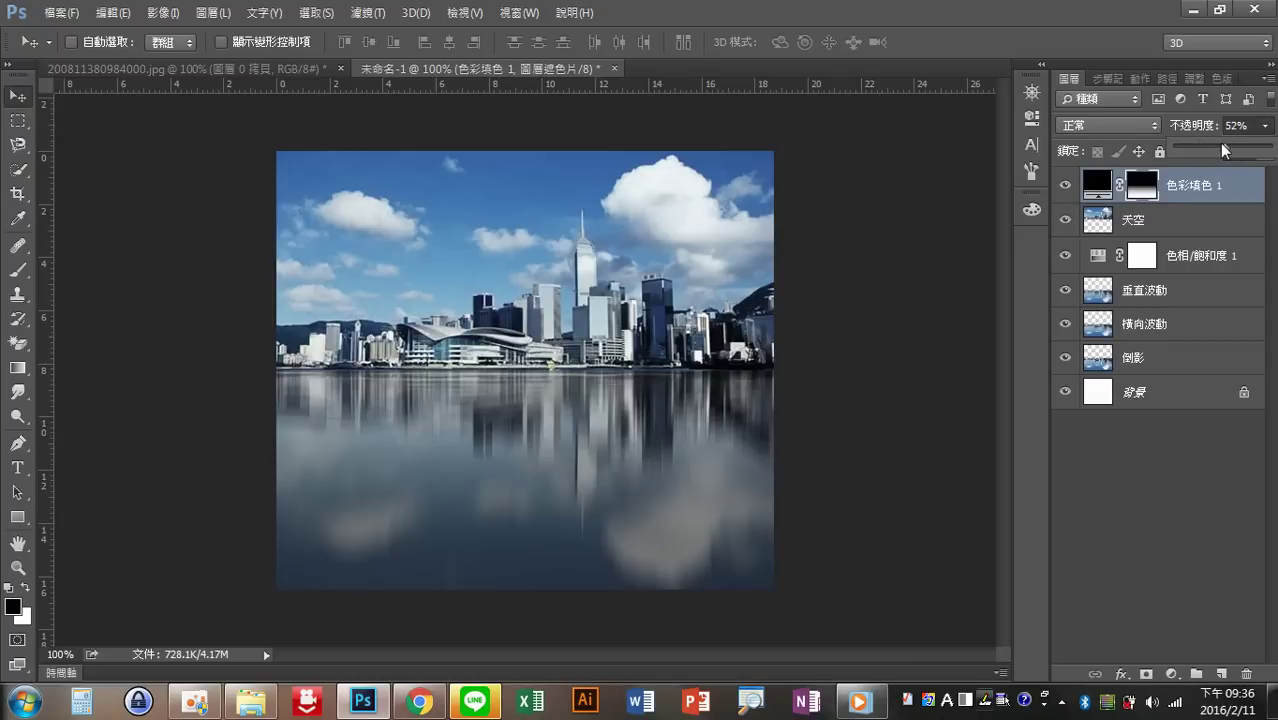
pyautogui.moveTo(1224, 150); pyautogui.dragTo(1270, 150)
pyautogui.click(1152, 124)
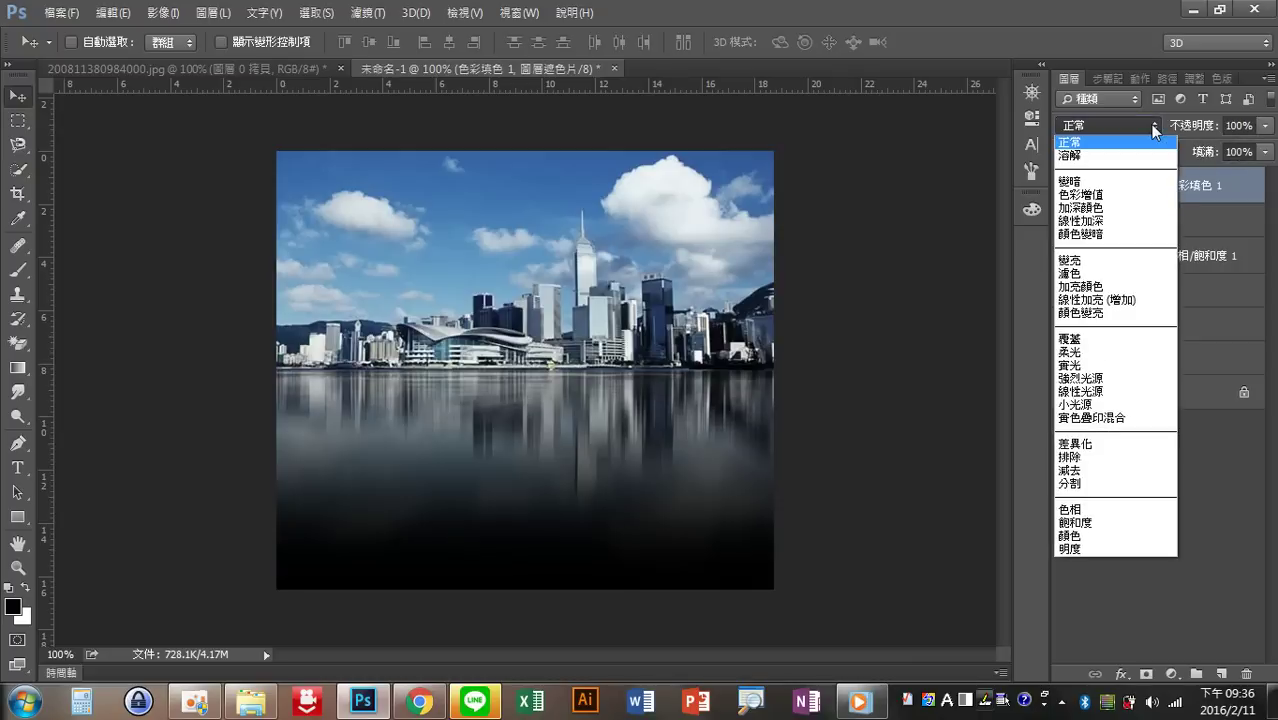
# Try 柔光 and 小光源 blend modes on the black fill layer
pyautogui.click(1098, 353)
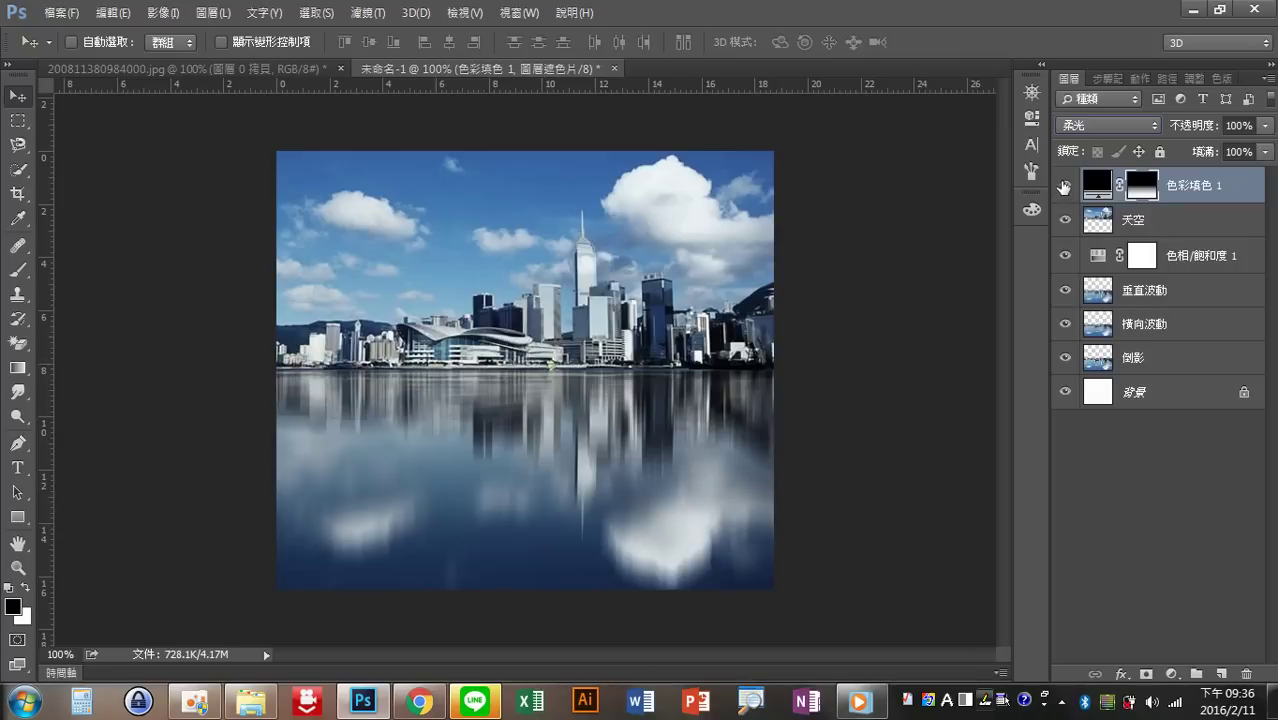
pyautogui.click(1064, 186)
pyautogui.click(1064, 186)
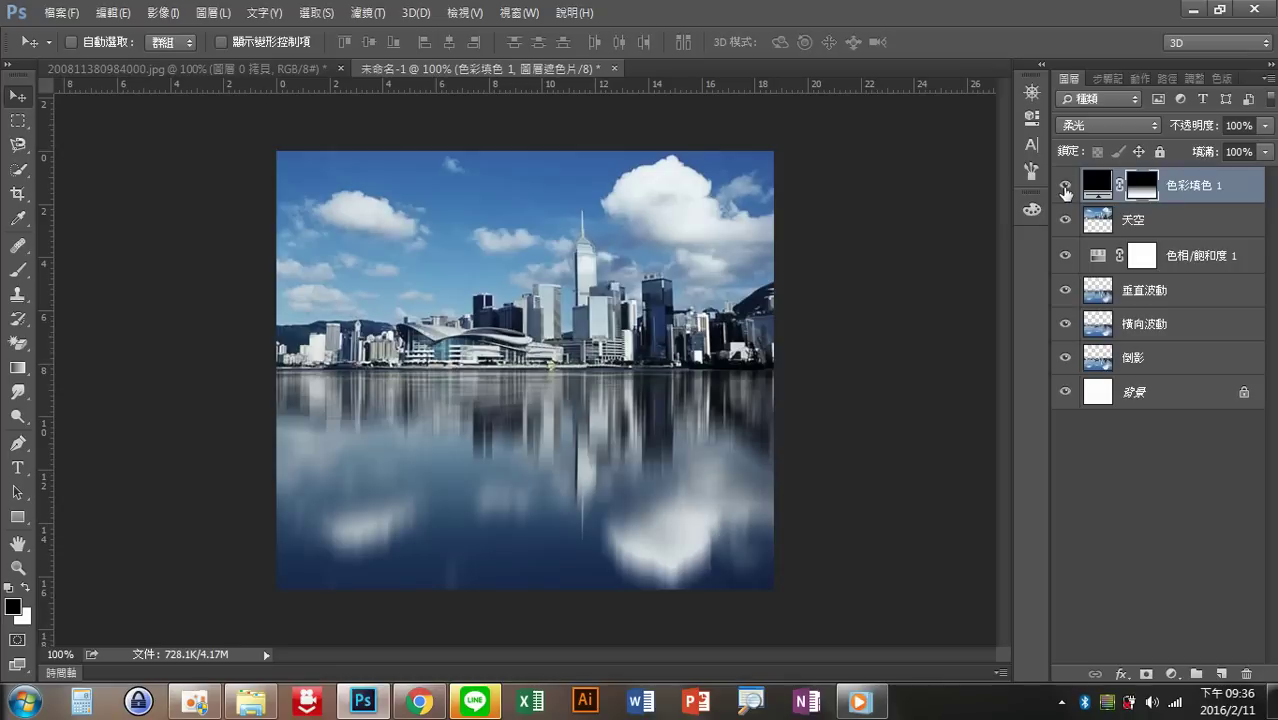
pyautogui.click(1150, 121)
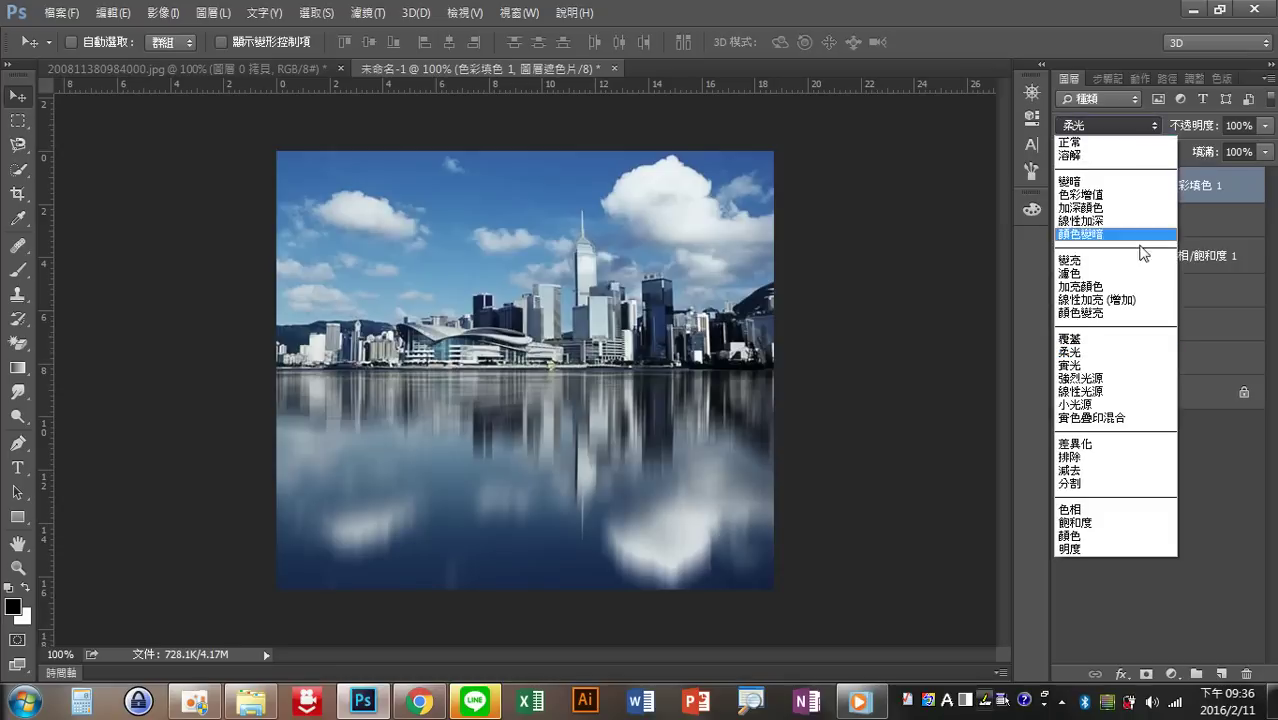
pyautogui.click(1106, 404)
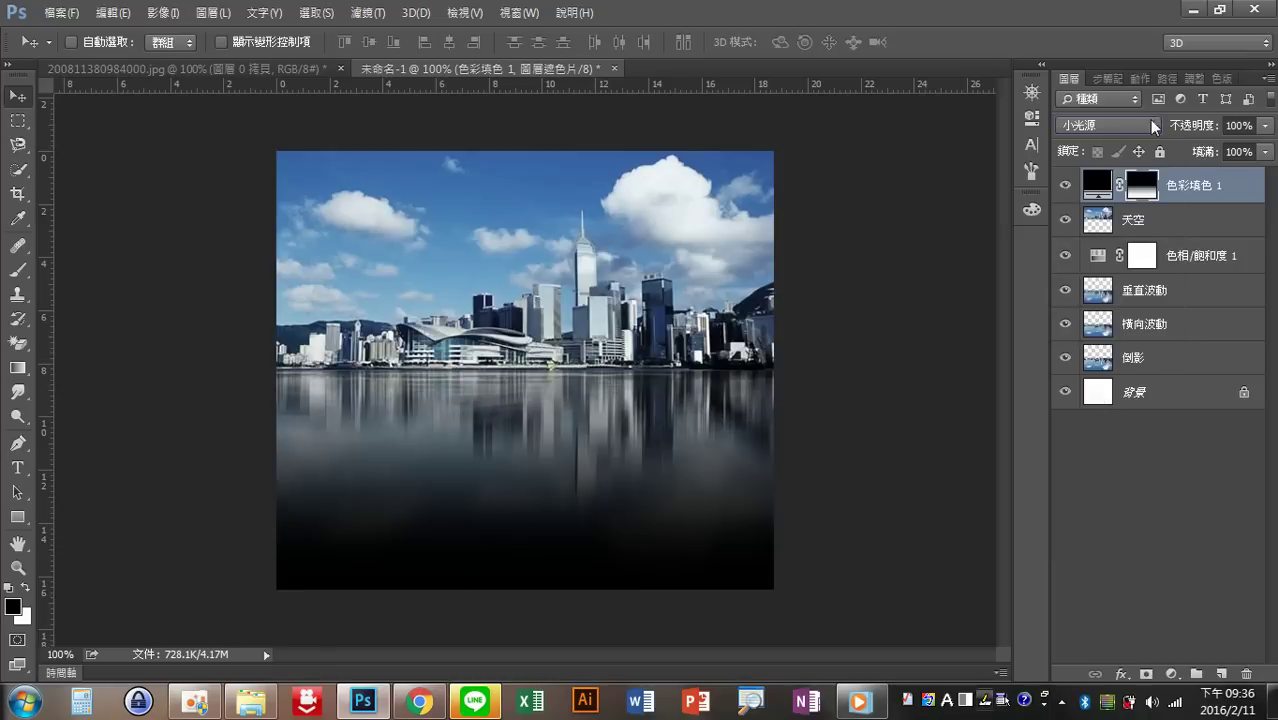
pyautogui.click(1151, 121)
pyautogui.click(1086, 355)
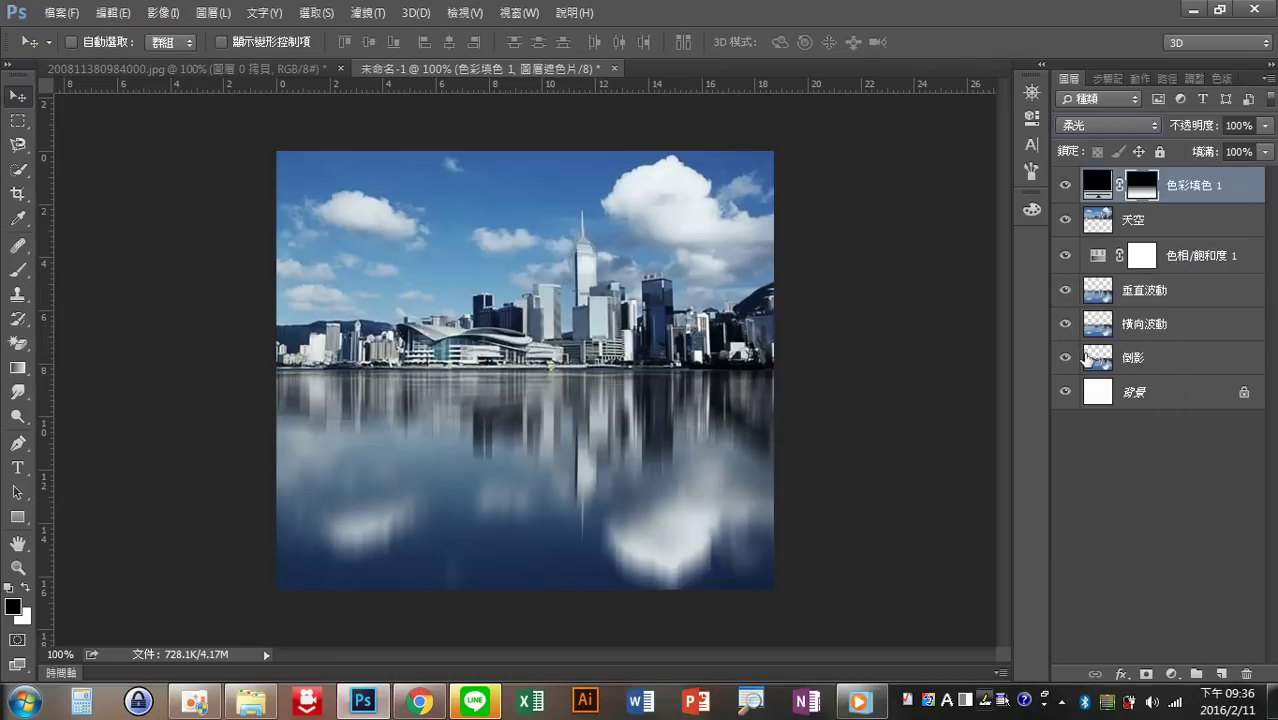
# Return the fill layer to 正常 blending at 40% opacity, then hide it
pyautogui.click(1150, 121)
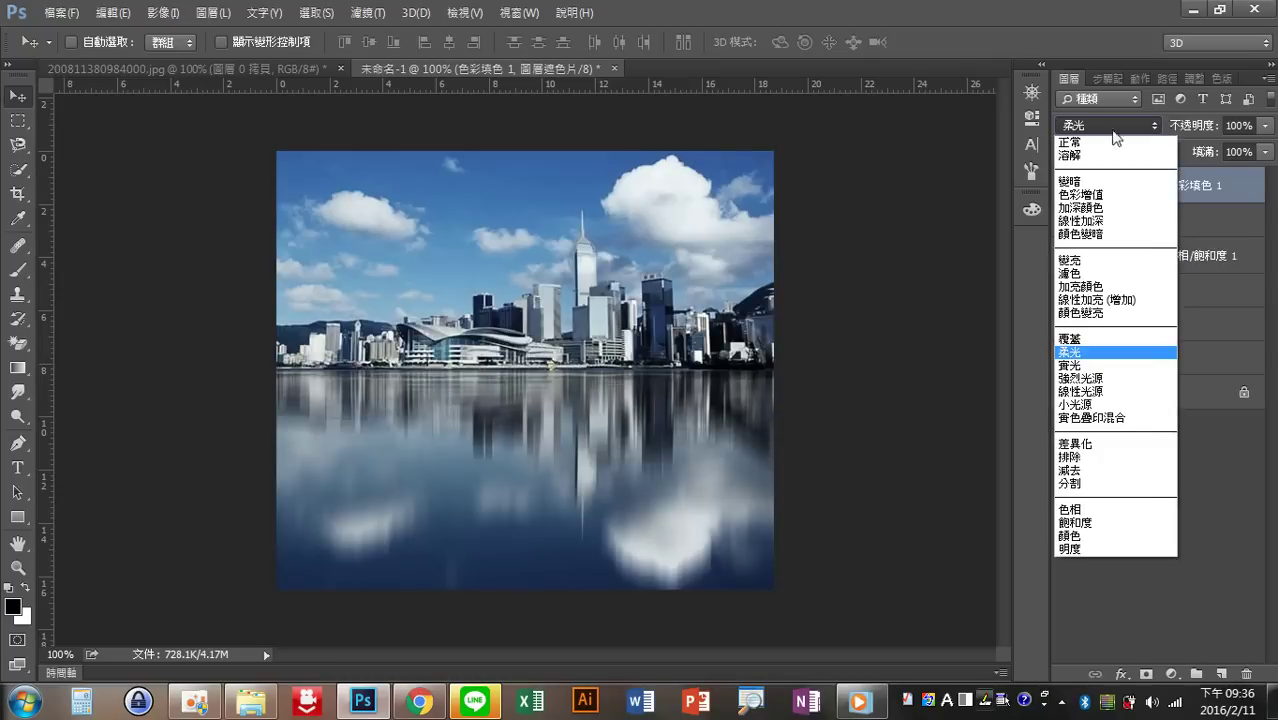
pyautogui.click(1075, 126)
pyautogui.click(1266, 126)
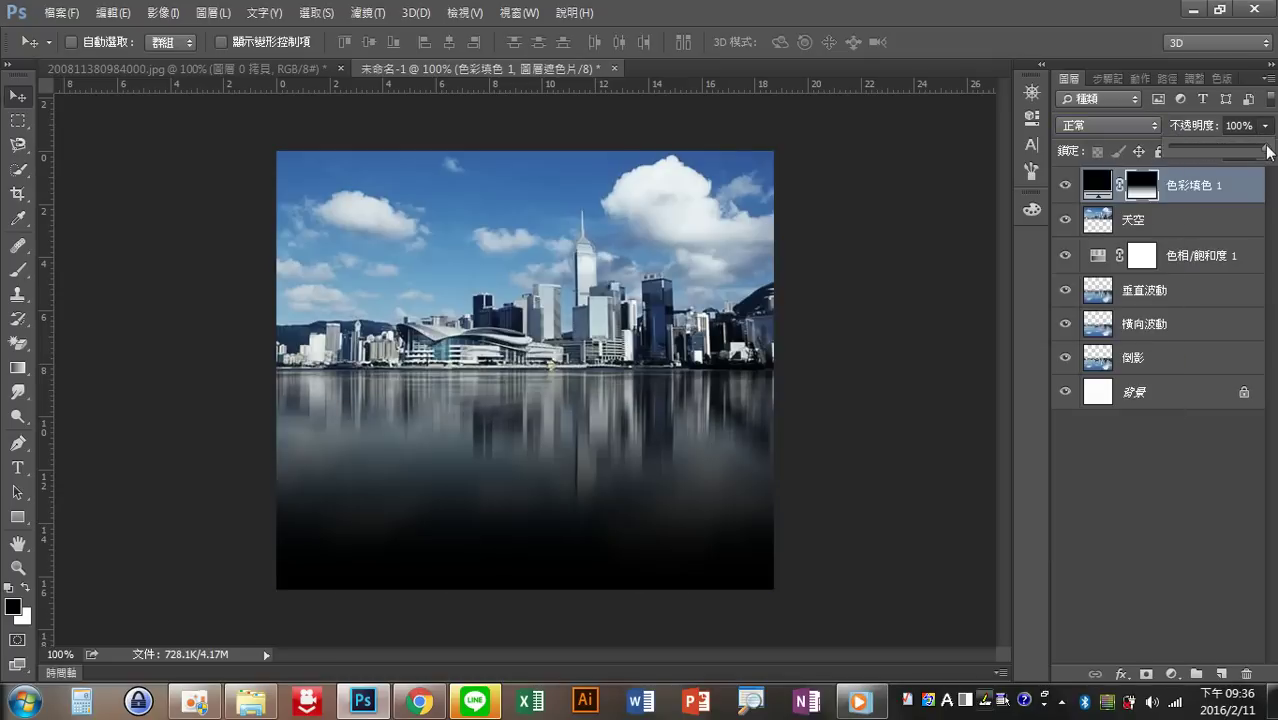
pyautogui.moveTo(1268, 151)
pyautogui.mouseDown()
pyautogui.moveTo(1140, 152)
pyautogui.moveTo(1206, 138)
pyautogui.mouseUp()
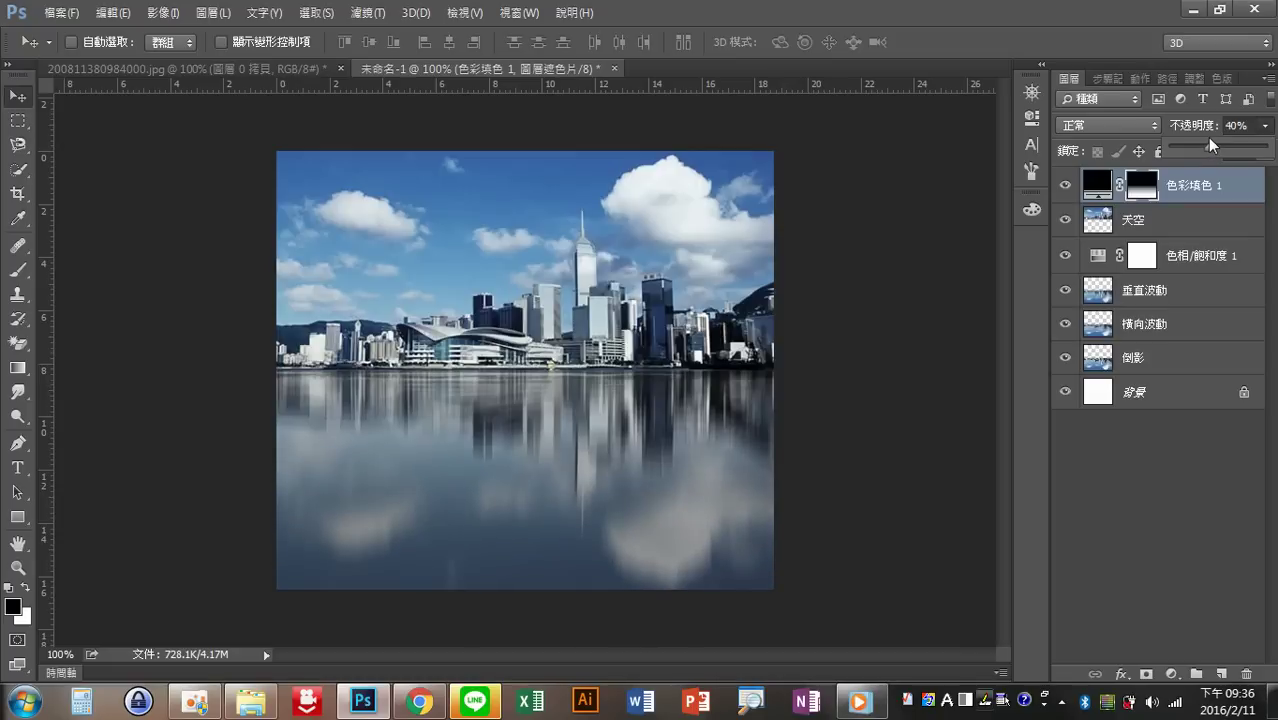
pyautogui.click(1063, 185)
pyautogui.click(1063, 185)
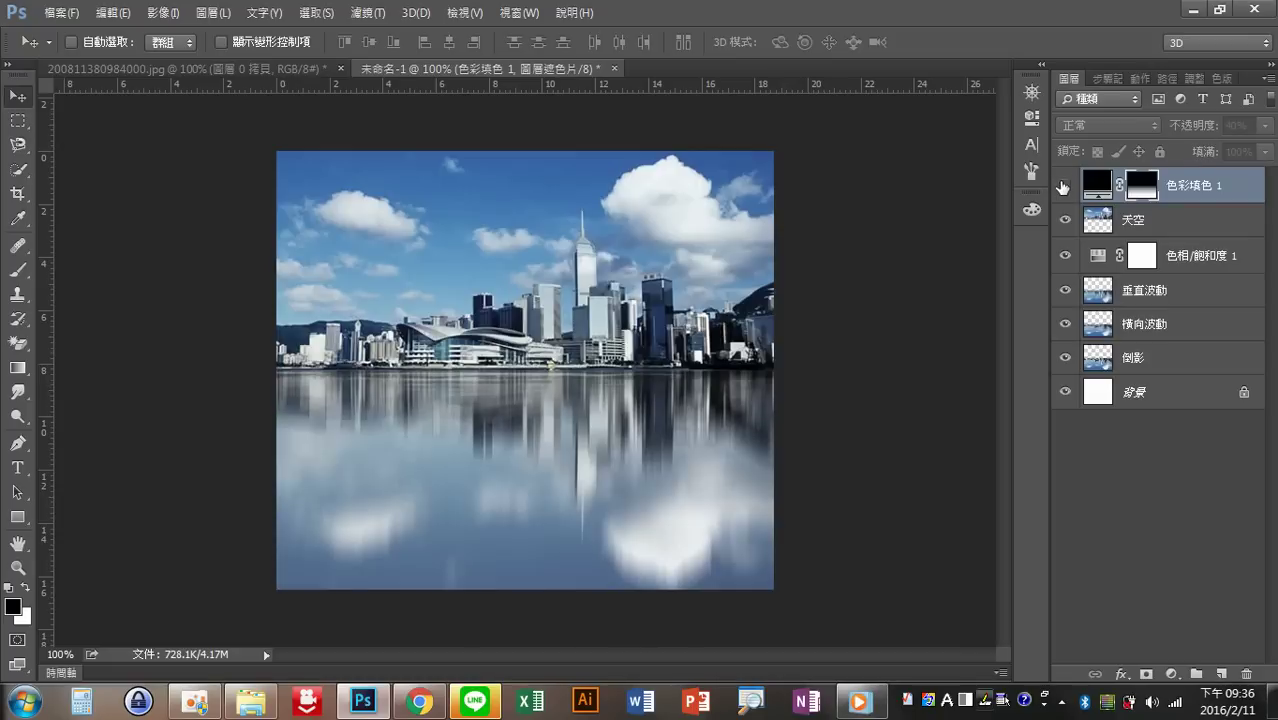
pyautogui.click(1063, 185)
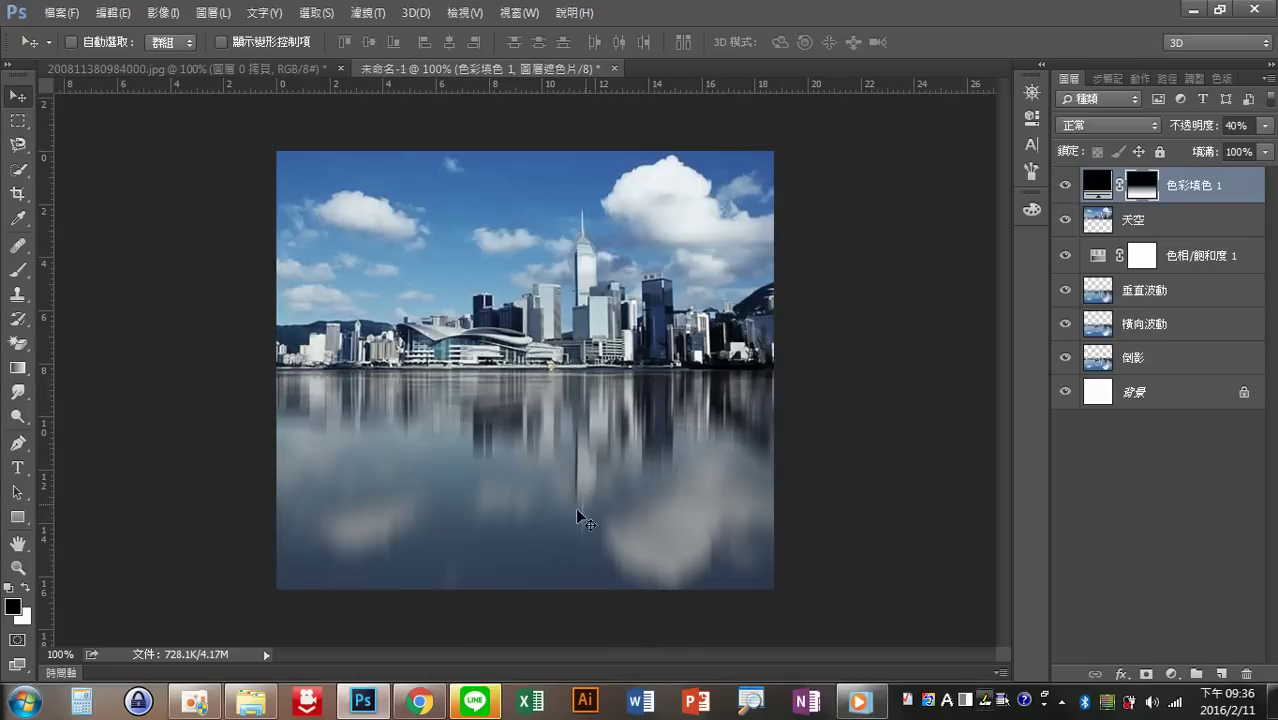